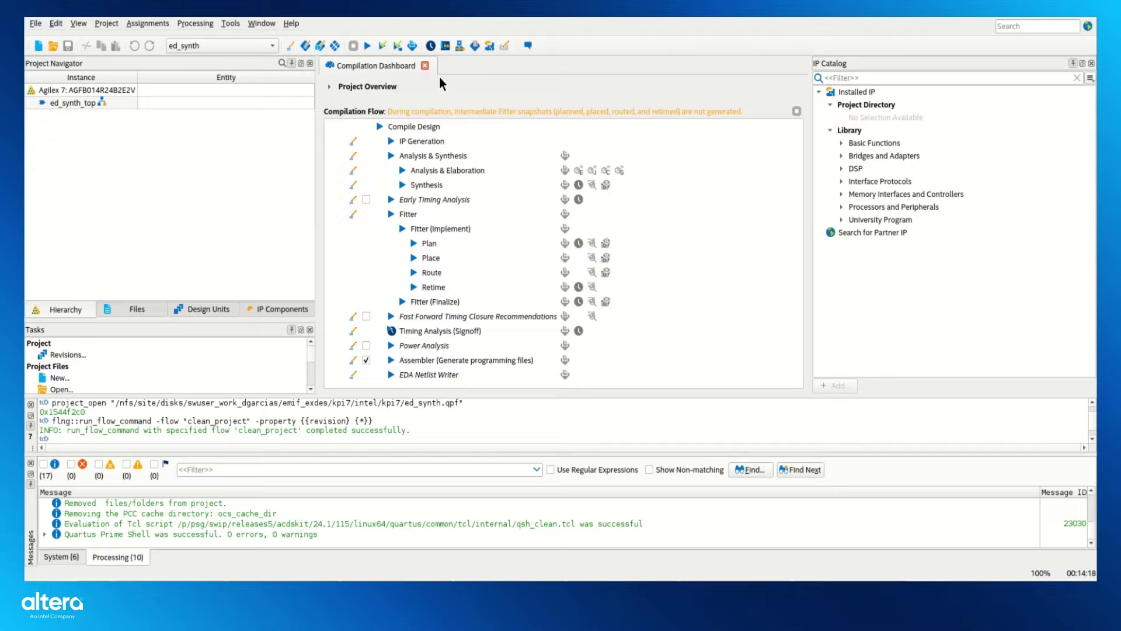
Run Analysis & Elaboration on the ed_synth project
{"action": "left_click", "coordinate": [380, 47]}
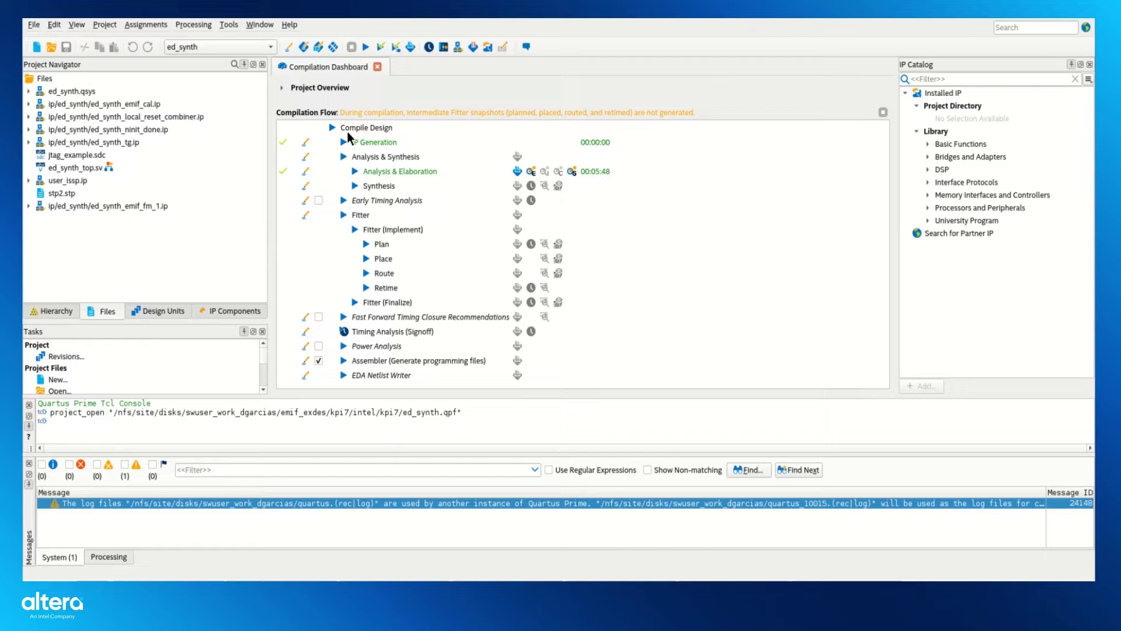
Create a new Signal Tap Logic Analyzer file from the Default template
{"action": "left_click", "coordinate": [37, 25]}
{"action": "left_click", "coordinate": [51, 40]}
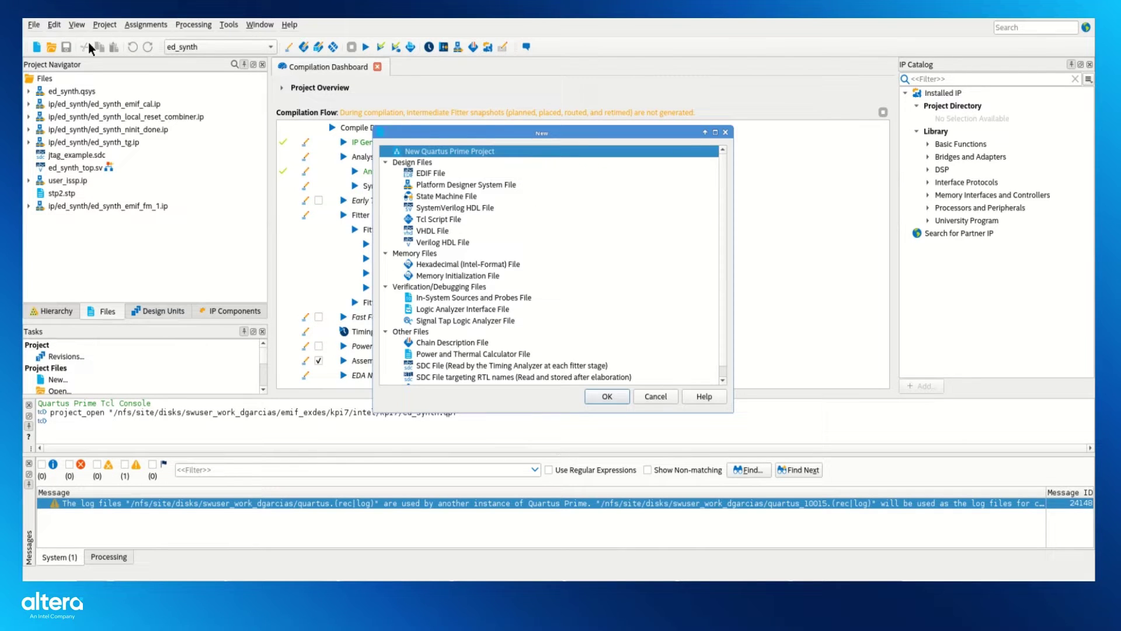
{"action": "left_click", "coordinate": [472, 319]}
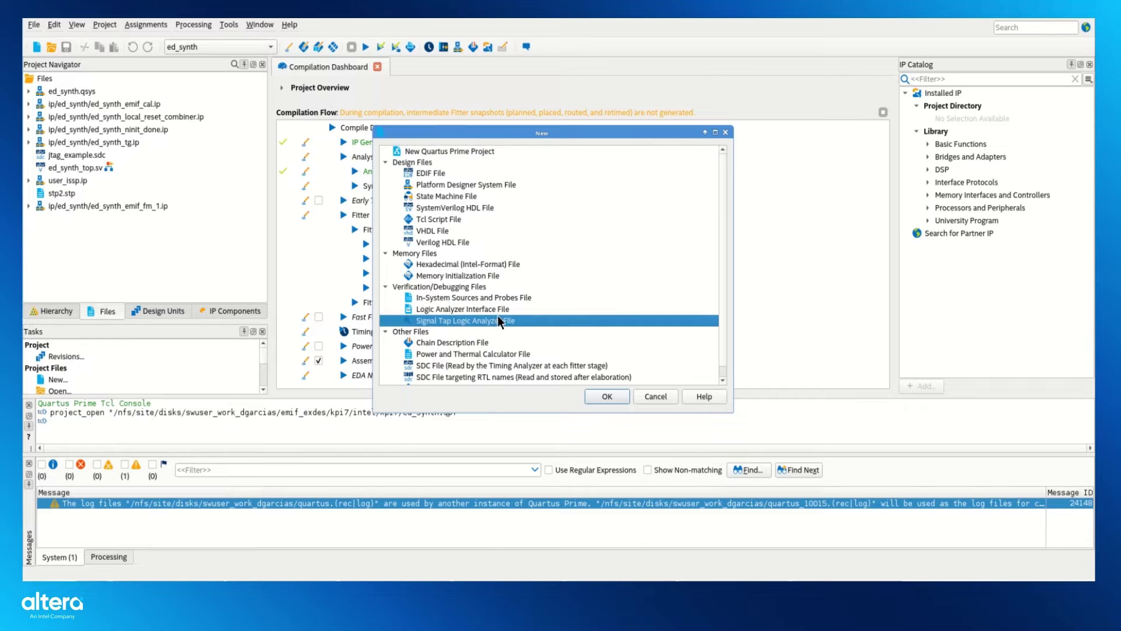
{"action": "left_click", "coordinate": [604, 395]}
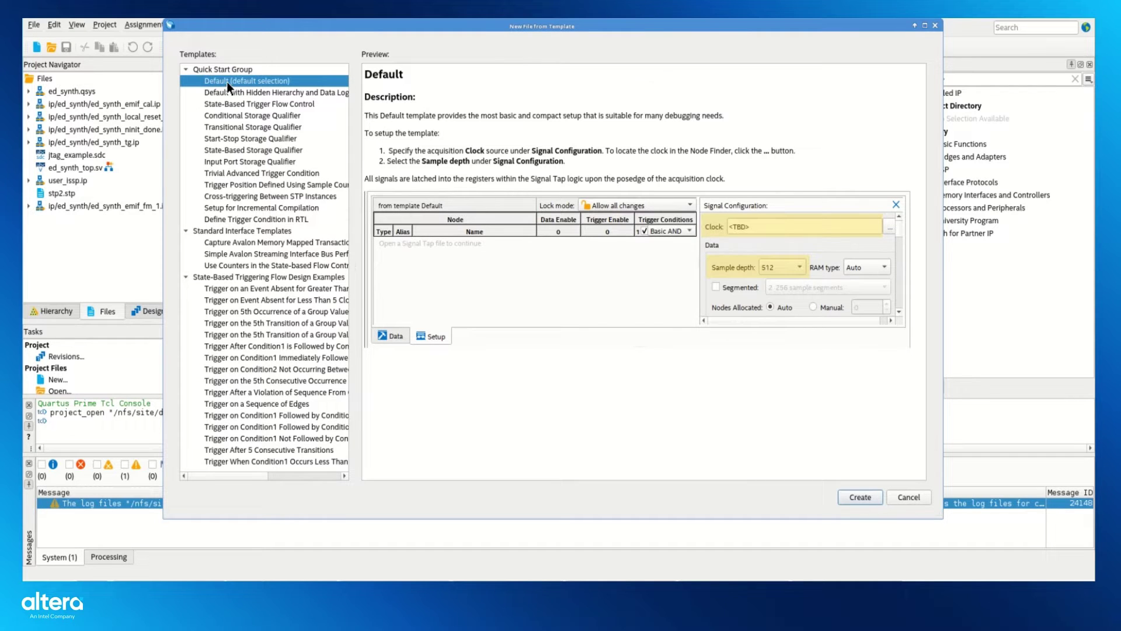
{"action": "left_click", "coordinate": [861, 498]}
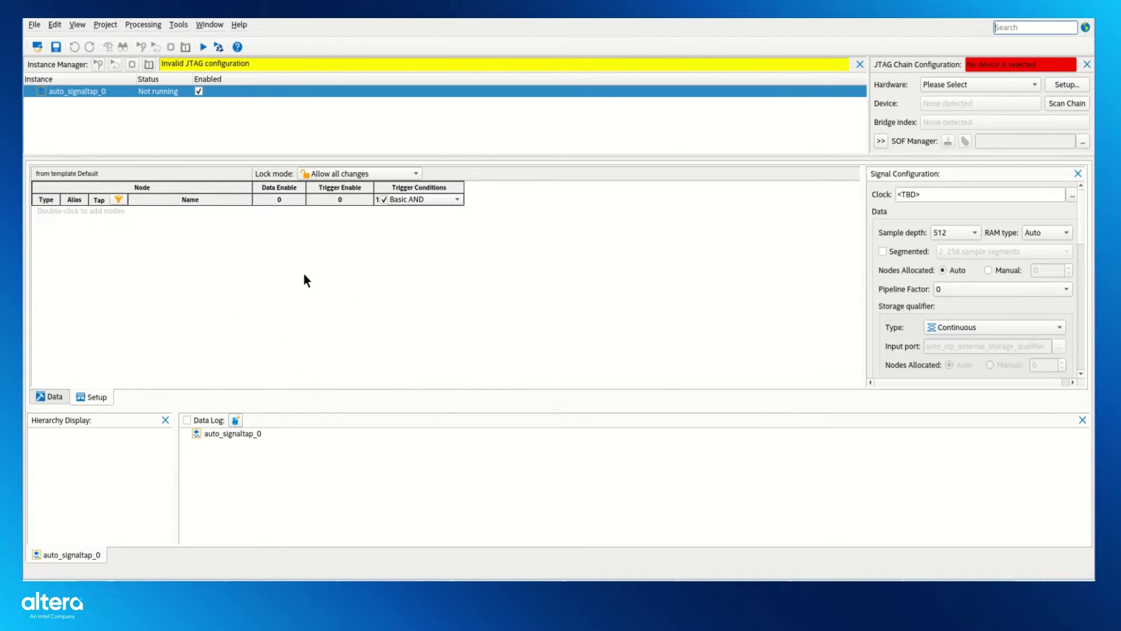
In the Simulator Aware Node Finder, choose the emif_tg_ctrl_amm_0_translator hierarchy under ed_synth_inst, mm_interconnect_0
{"action": "right_click", "coordinate": [285, 255]}
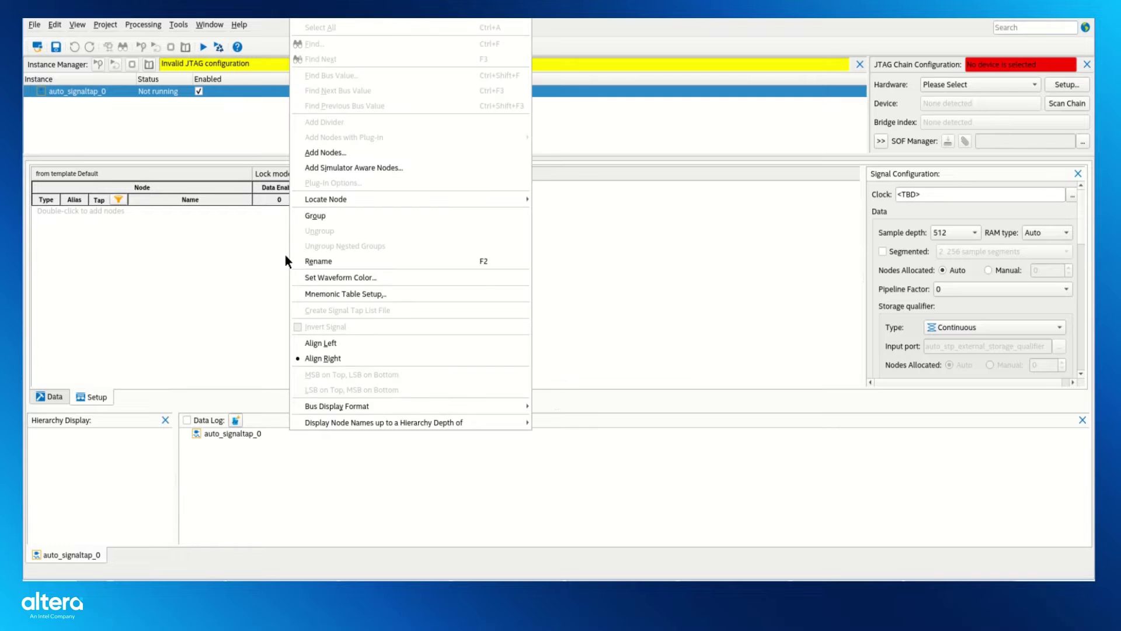
{"action": "left_click", "coordinate": [419, 168]}
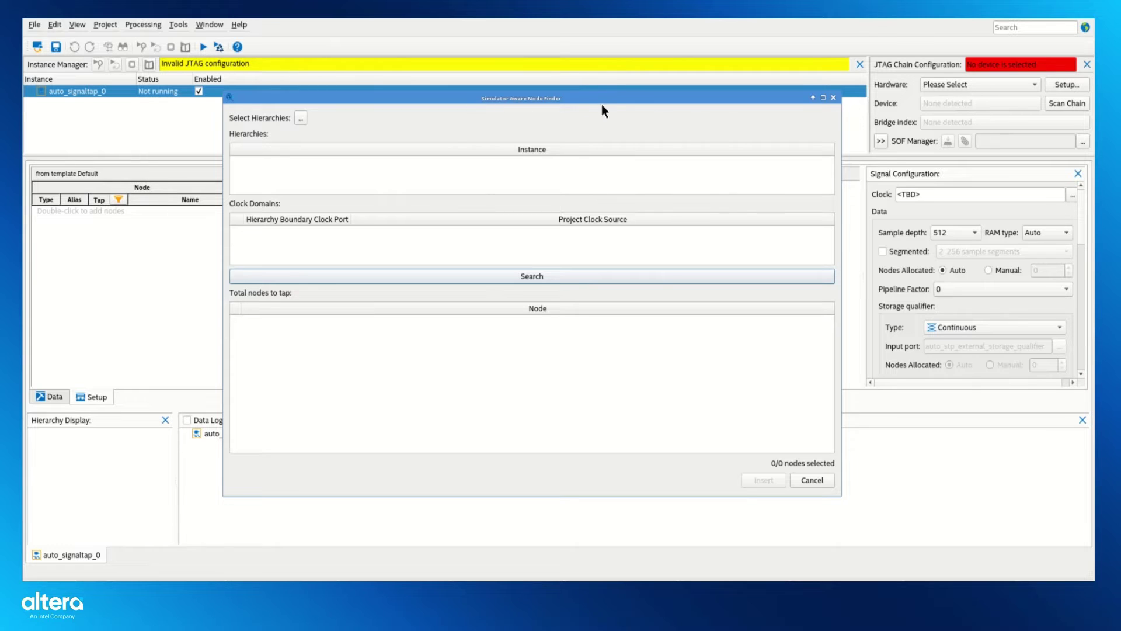
{"action": "left_click", "coordinate": [301, 118]}
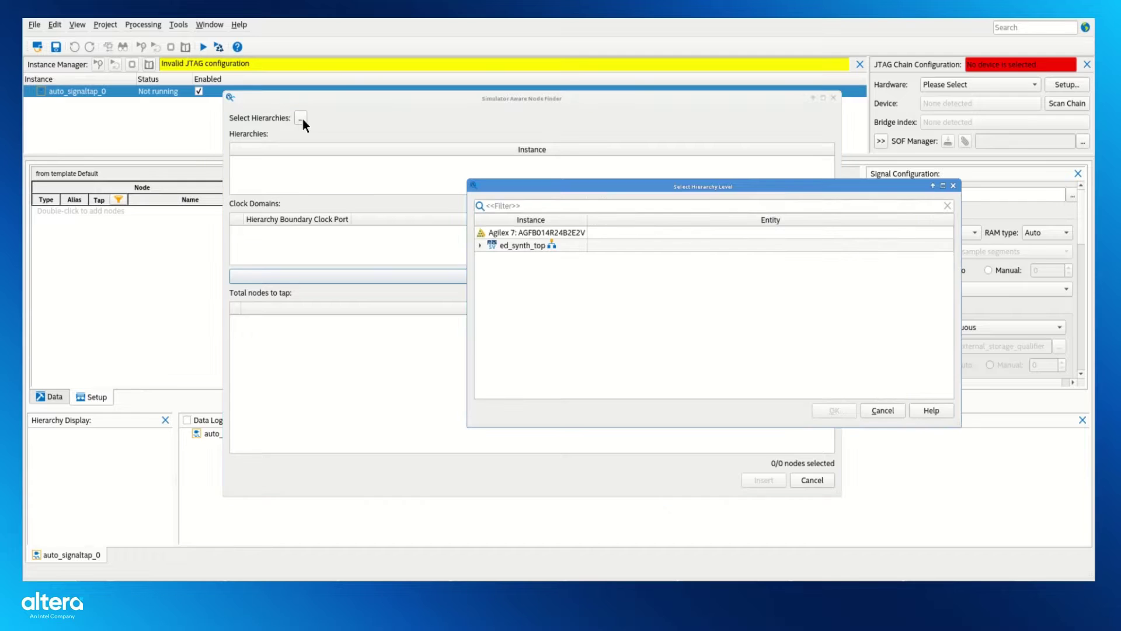
{"action": "left_click", "coordinate": [480, 246]}
{"action": "left_click", "coordinate": [492, 271]}
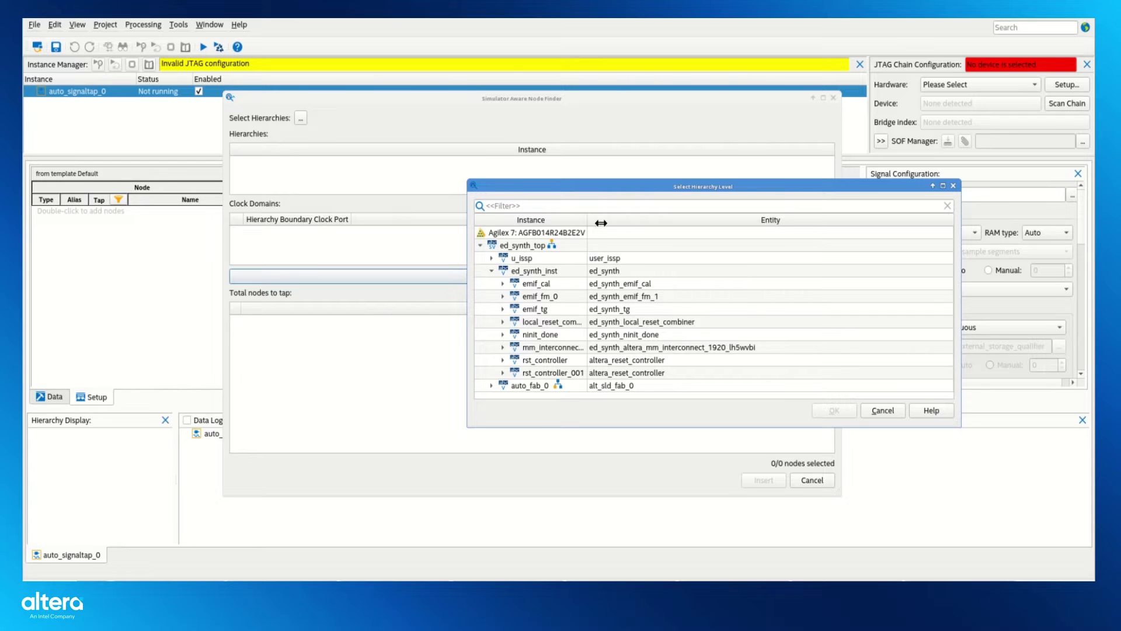
{"action": "left_click_drag", "start_coordinate": [587, 222], "coordinate": [741, 221]}
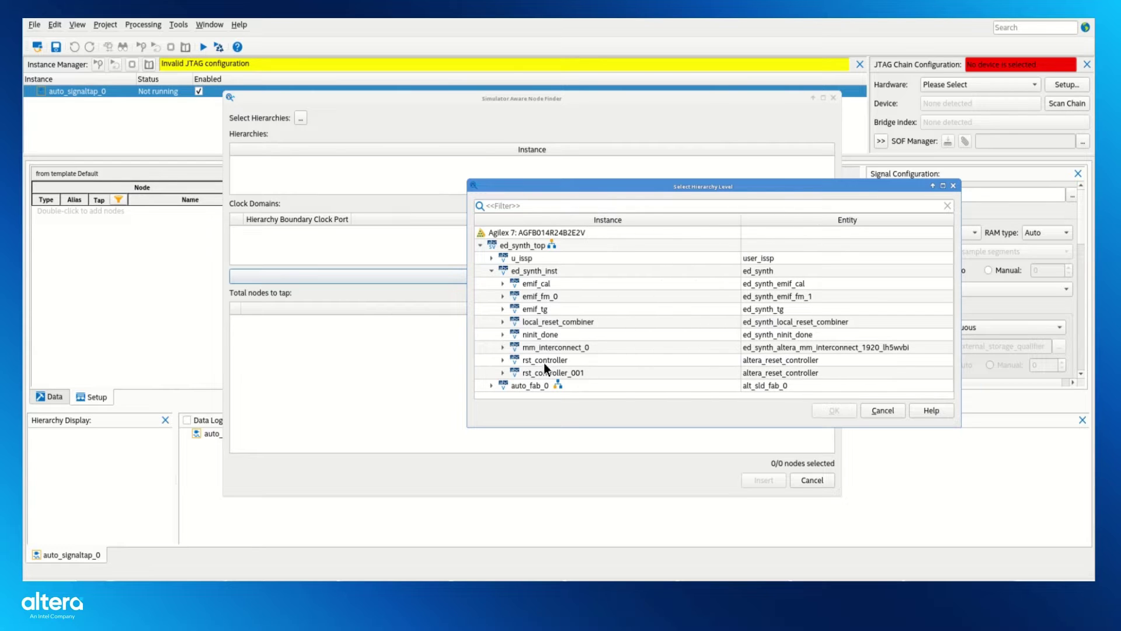
{"action": "left_click", "coordinate": [503, 347]}
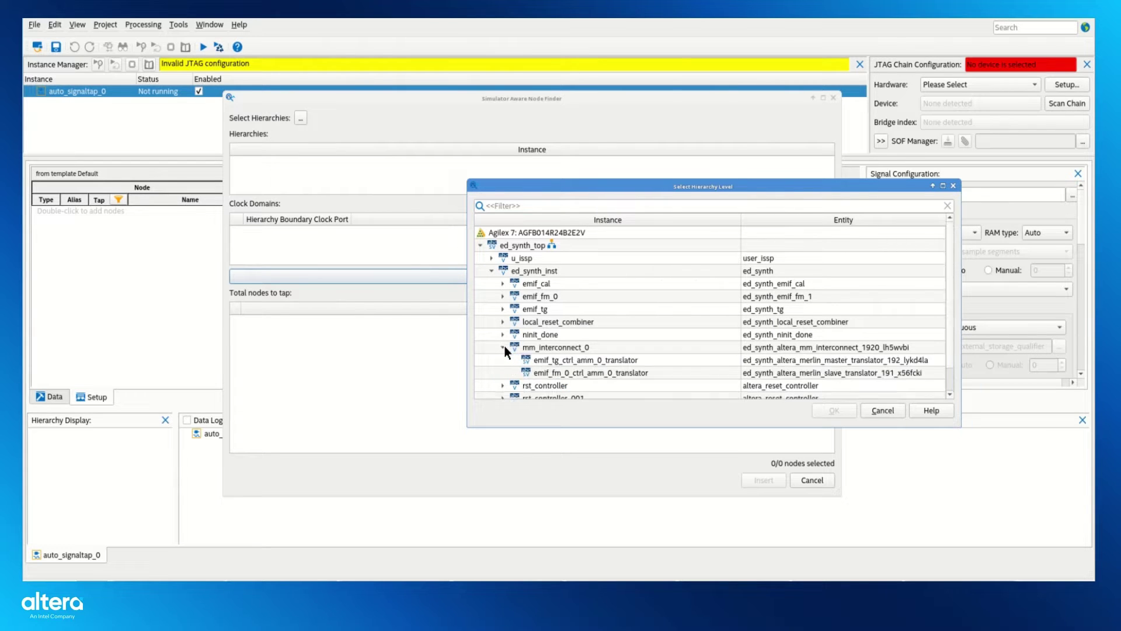
{"action": "left_click", "coordinate": [618, 360]}
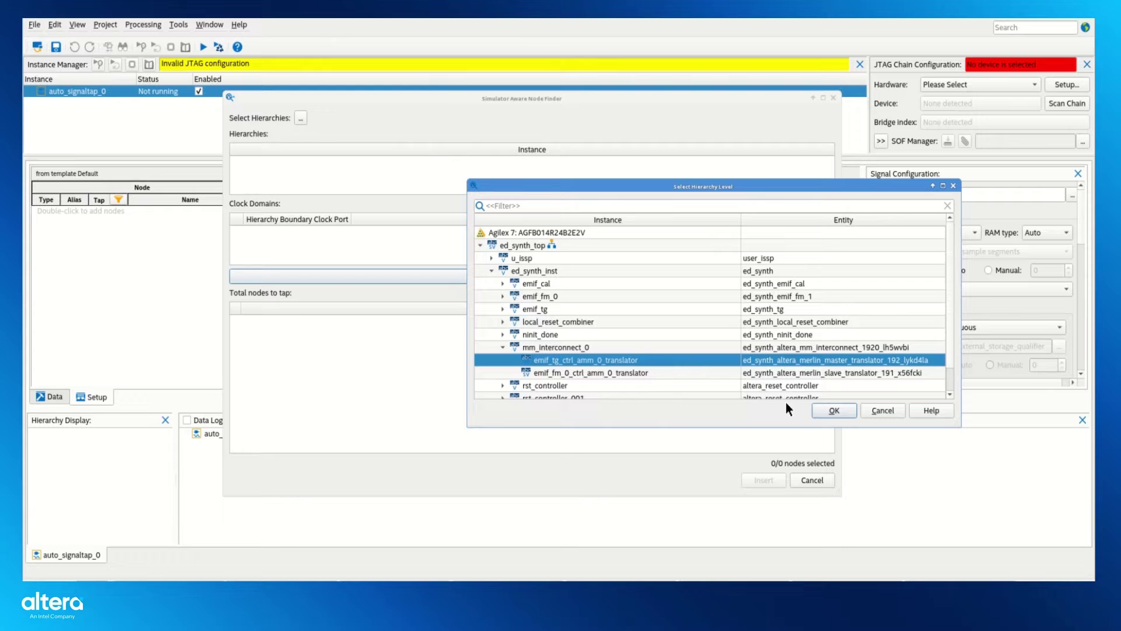
{"action": "left_click", "coordinate": [839, 411]}
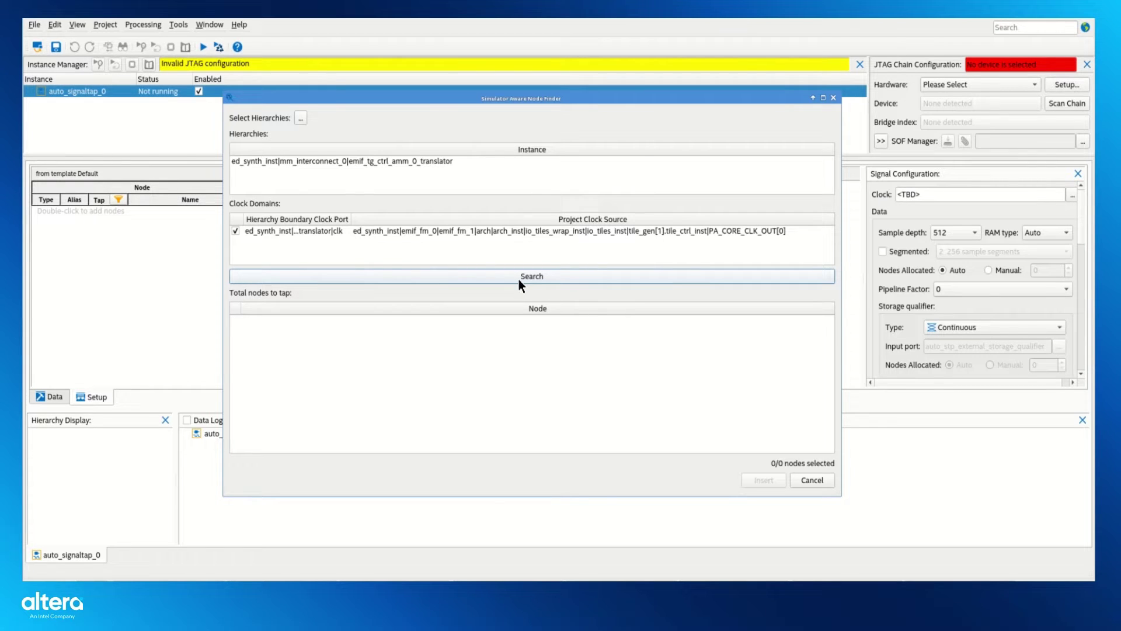
Search for the nodes to tap in the chosen hierarchy and insert all of them into the Signal Tap instance
{"action": "left_click", "coordinate": [599, 275]}
{"action": "scroll", "coordinate": [502, 362], "scroll_direction": "down", "scroll_amount": 20}
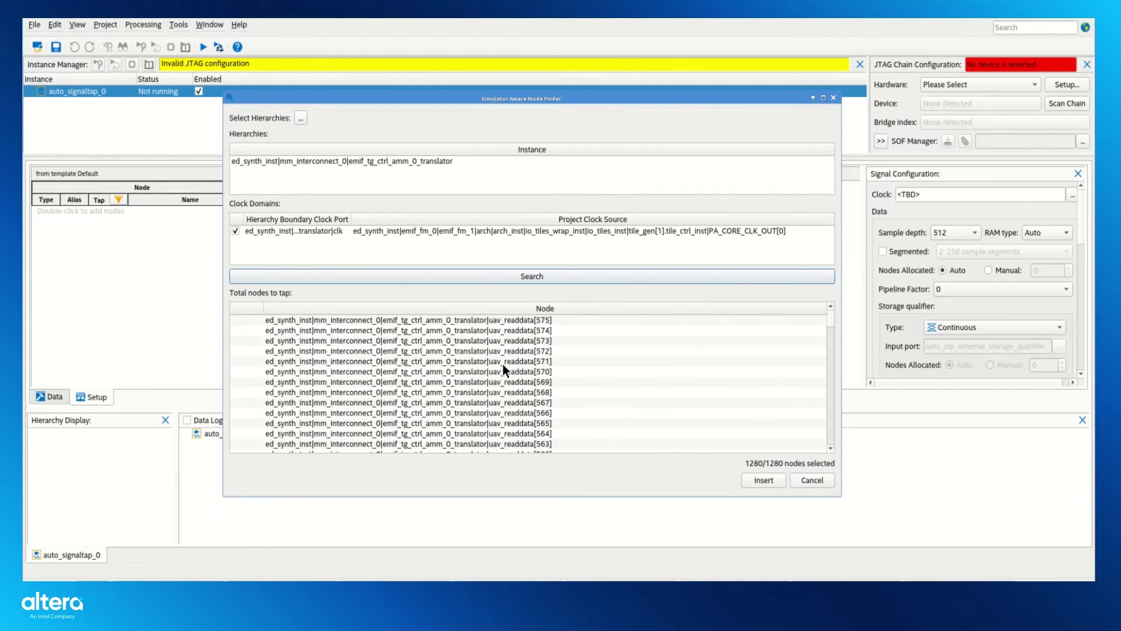
{"action": "scroll", "coordinate": [502, 370], "scroll_direction": "down", "scroll_amount": 20}
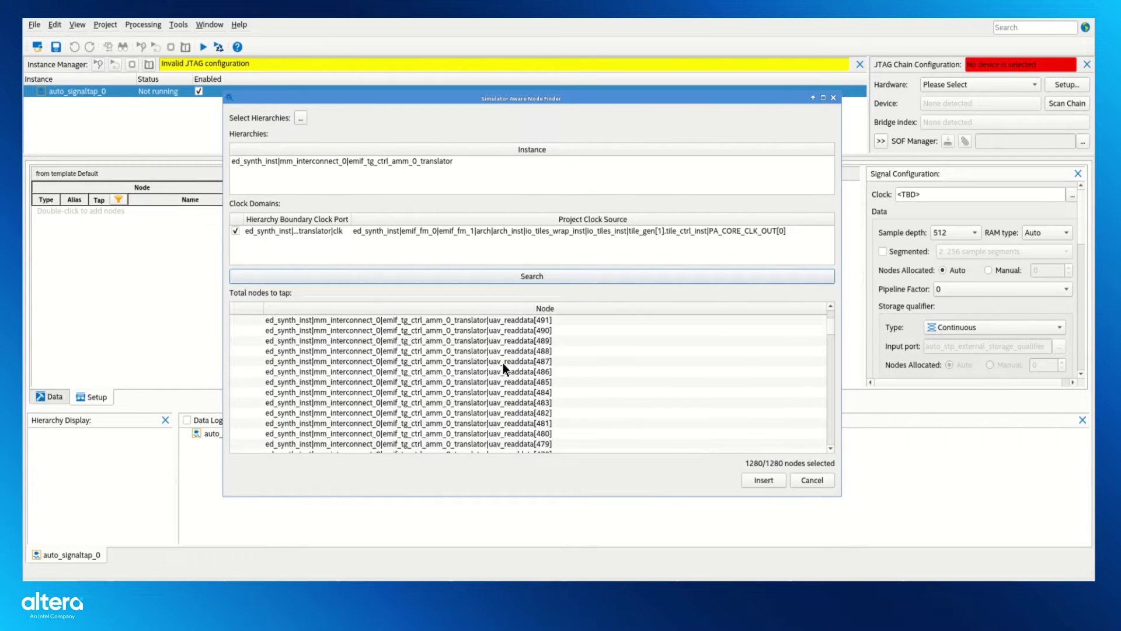
{"action": "scroll", "coordinate": [499, 379], "scroll_direction": "up", "scroll_amount": 20}
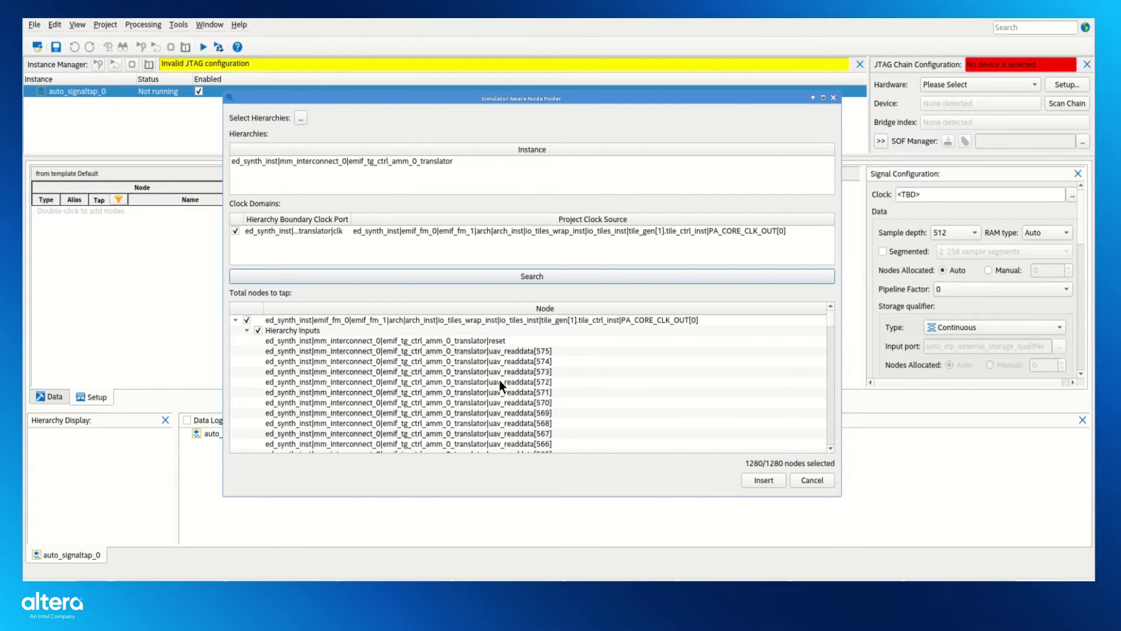
{"action": "left_click", "coordinate": [756, 481]}
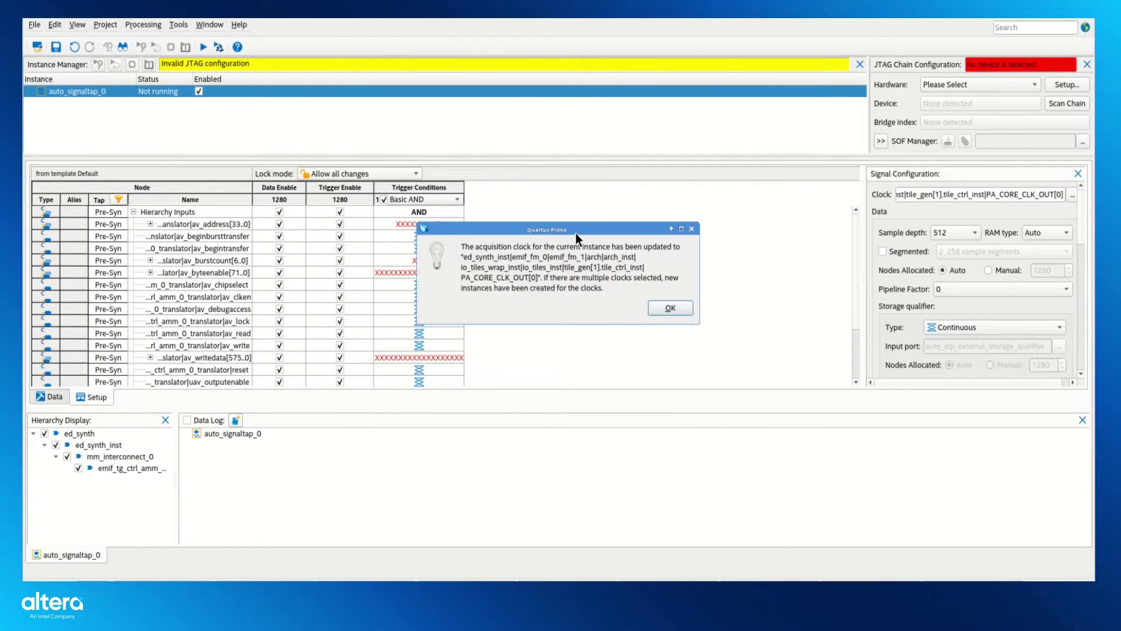
{"action": "left_click_drag", "start_coordinate": [575, 231], "coordinate": [673, 221]}
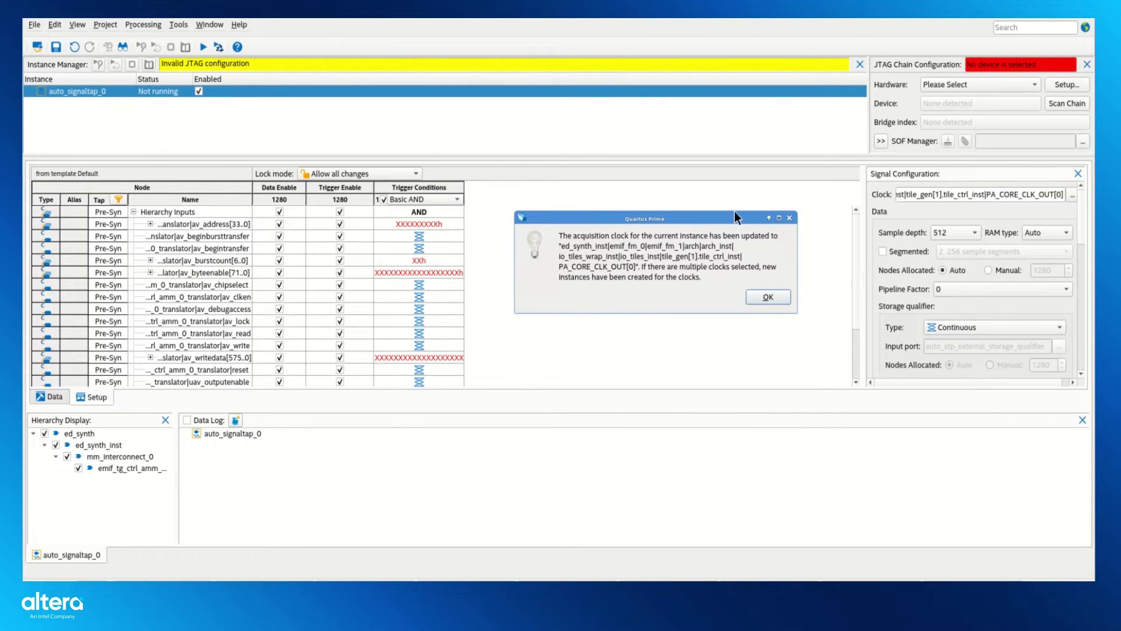
{"action": "left_click", "coordinate": [769, 298]}
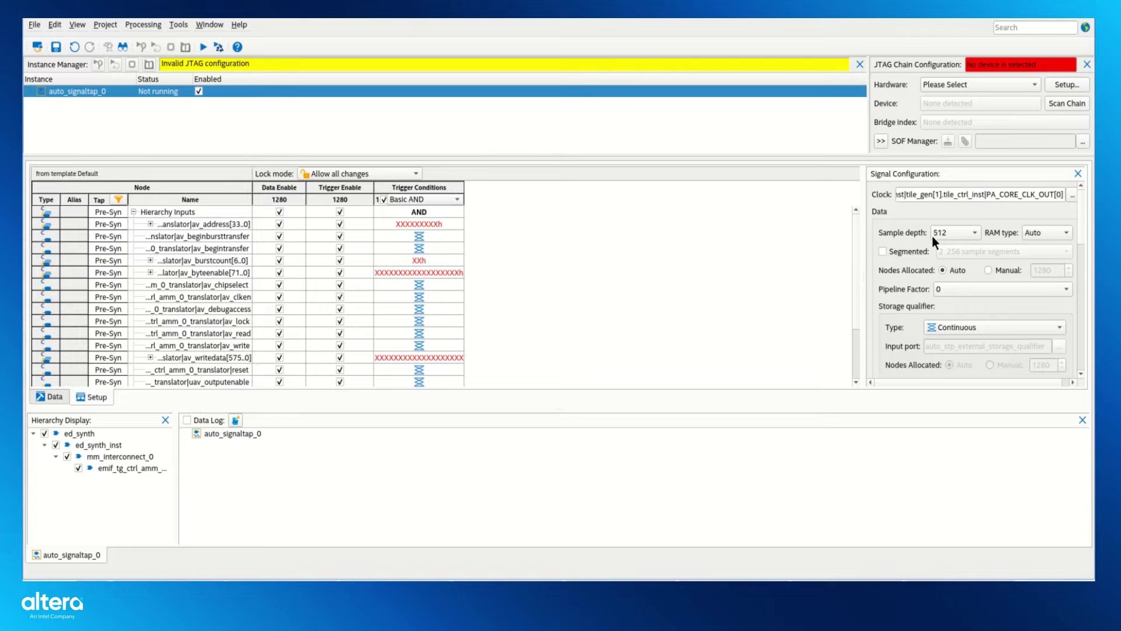
Set the sample depth to 2 K and widen the signal configuration area to show more of the clock name
{"action": "left_click", "coordinate": [969, 232]}
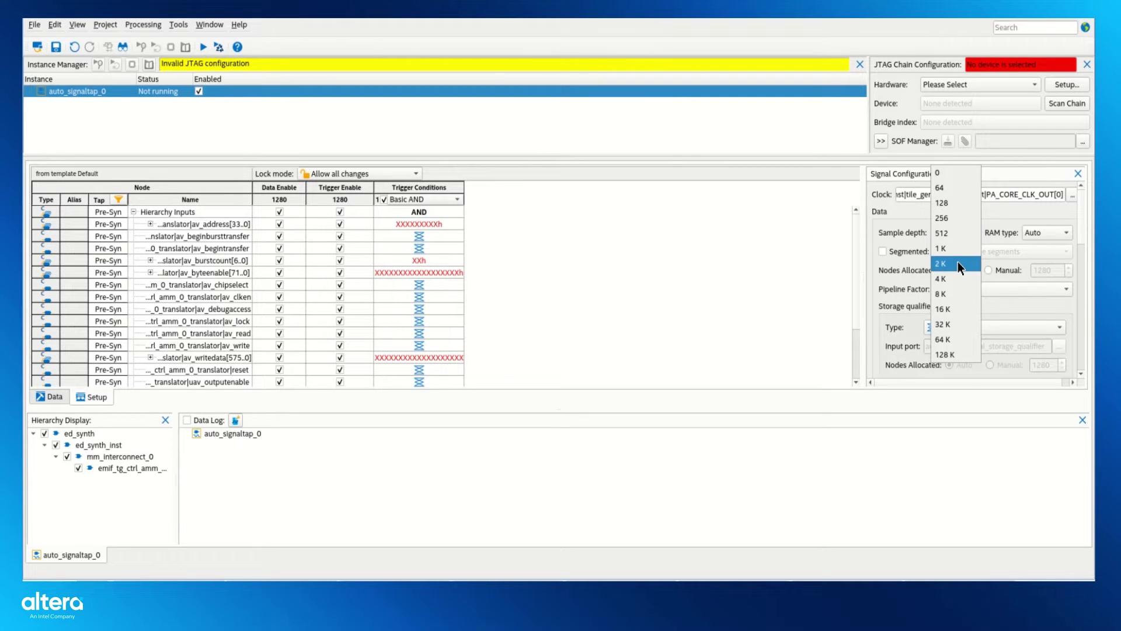
{"action": "left_click", "coordinate": [958, 264]}
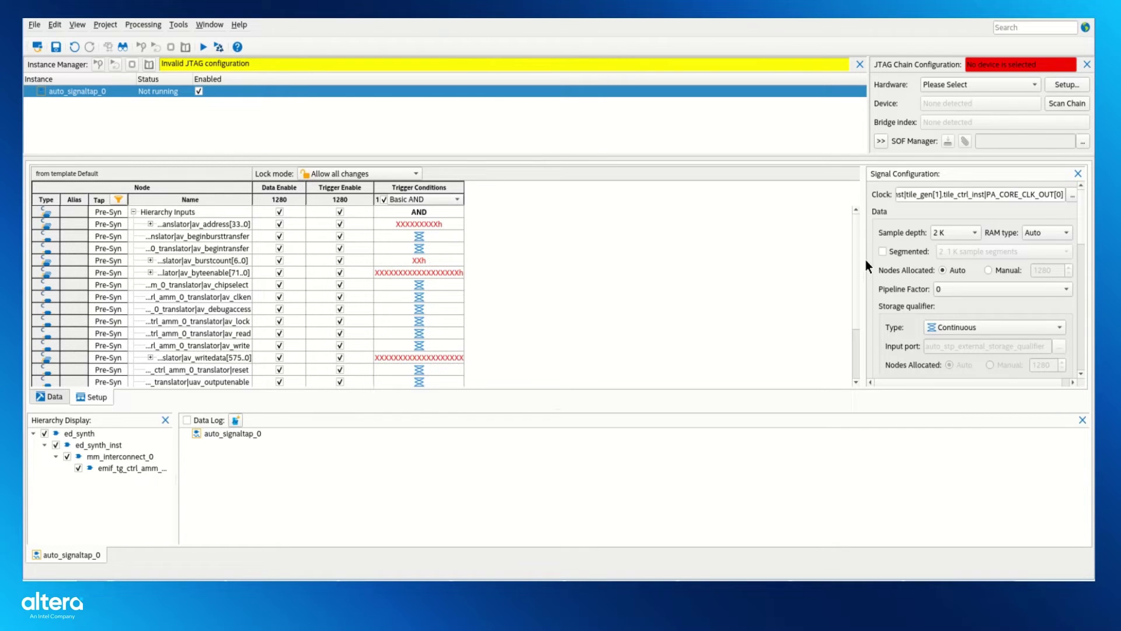
{"action": "left_click_drag", "start_coordinate": [865, 259], "coordinate": [773, 261]}
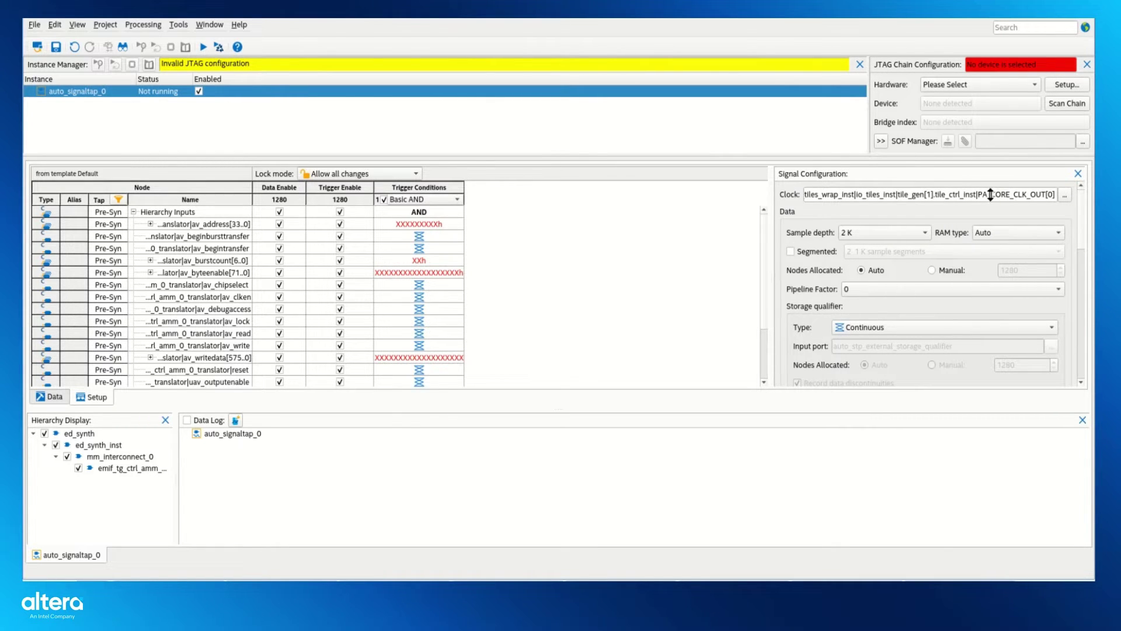
Disable triggering for the whole Hierarchy Inputs group and widen the Name column to show the full node names
{"action": "left_click", "coordinate": [341, 211]}
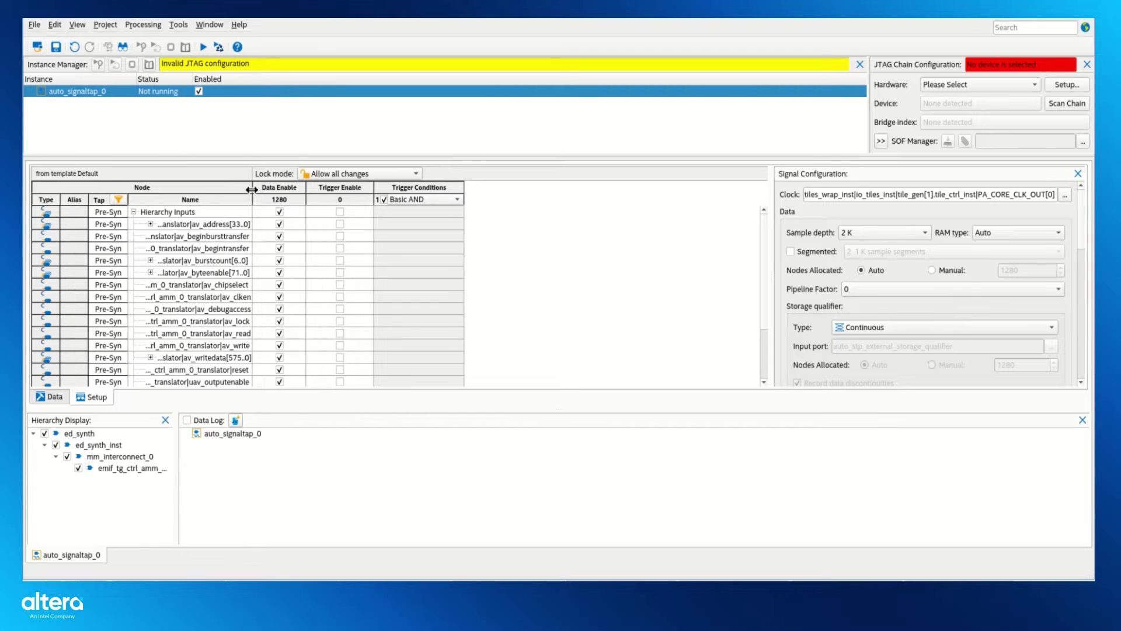
{"action": "left_click_drag", "start_coordinate": [252, 190], "coordinate": [495, 198]}
{"action": "scroll", "coordinate": [415, 297], "scroll_direction": "down", "scroll_amount": 1}
{"action": "scroll", "coordinate": [414, 298], "scroll_direction": "up", "scroll_amount": 1}
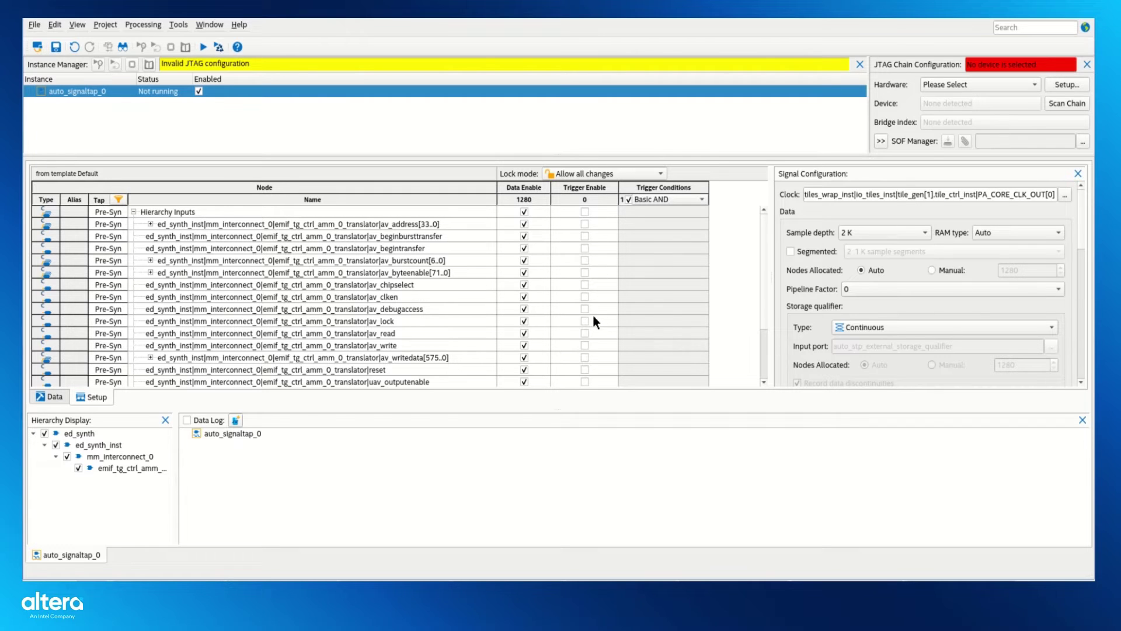
Enable triggering on the translator's av_read and av_write signals
{"action": "left_click", "coordinate": [585, 333]}
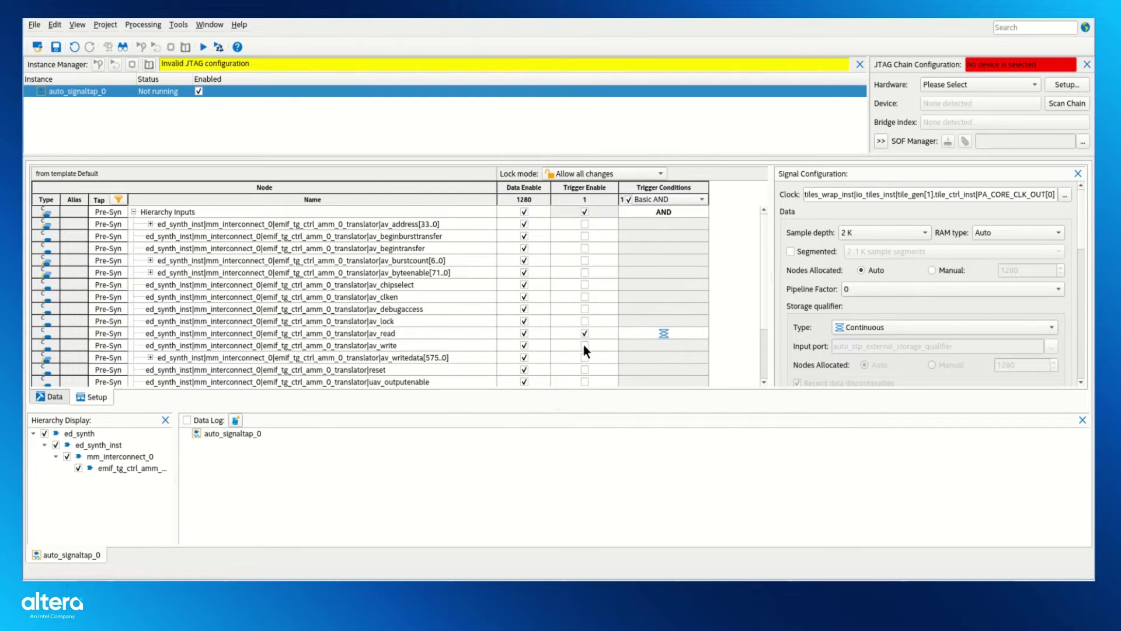
{"action": "left_click", "coordinate": [585, 345]}
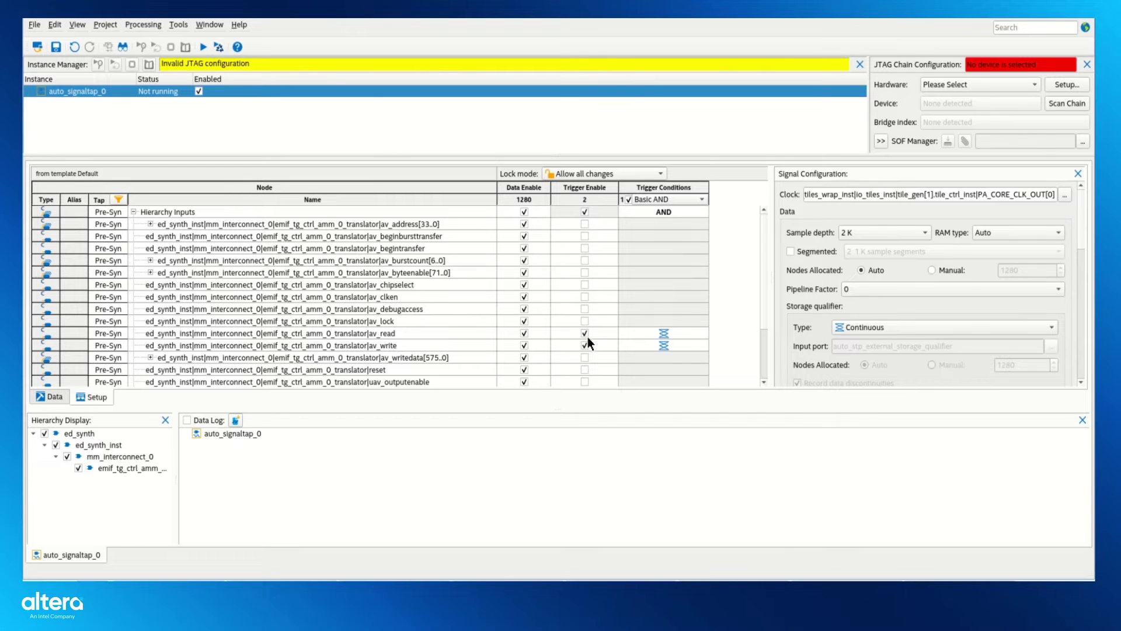
{"action": "left_click", "coordinate": [369, 336]}
{"action": "left_click", "coordinate": [386, 345]}
{"action": "left_click", "coordinate": [409, 321]}
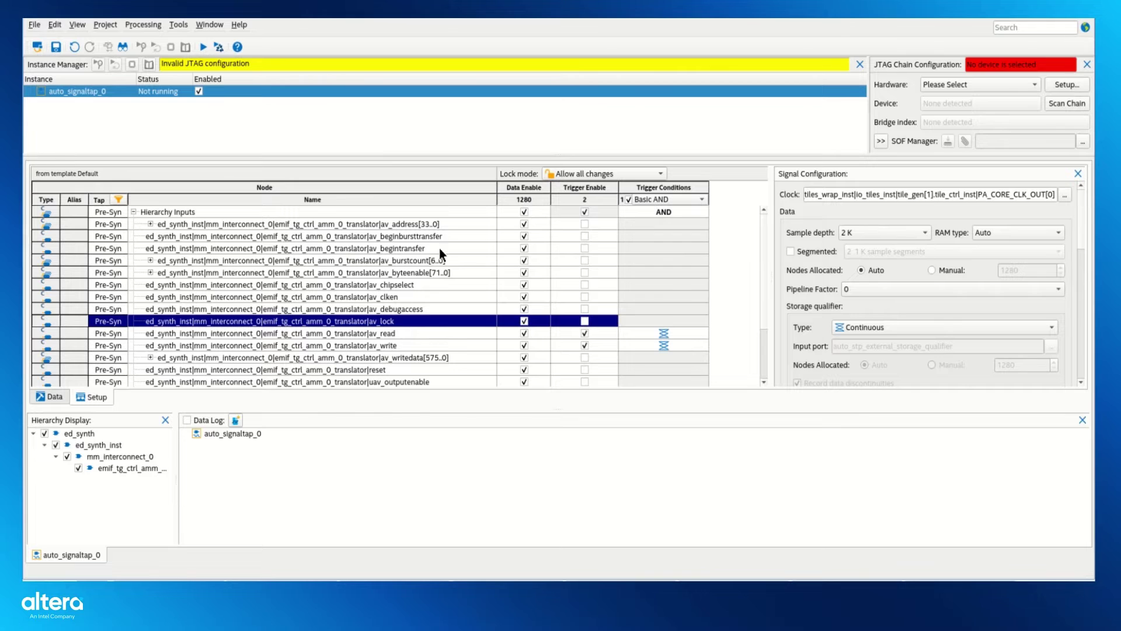
{"action": "scroll", "coordinate": [439, 247], "scroll_direction": "down", "scroll_amount": 2}
{"action": "scroll", "coordinate": [439, 247], "scroll_direction": "up", "scroll_amount": 2}
Set the trigger conditions of av_read and av_write to High
{"action": "left_click", "coordinate": [670, 333]}
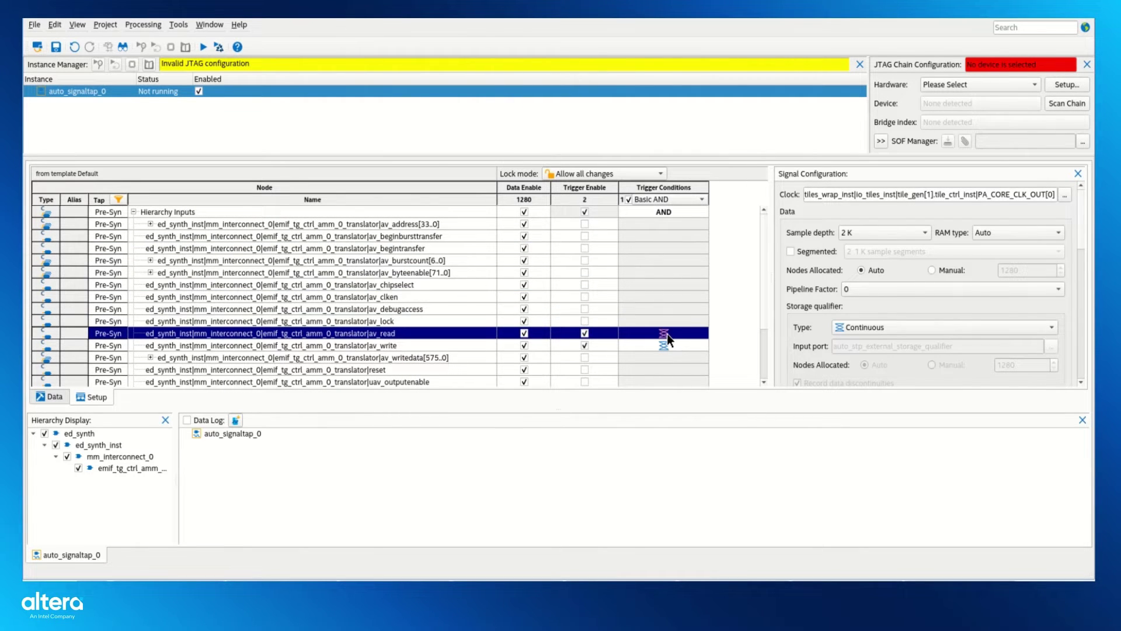
{"action": "right_click", "coordinate": [664, 331]}
{"action": "left_click", "coordinate": [707, 297]}
{"action": "left_click", "coordinate": [664, 344]}
{"action": "right_click", "coordinate": [663, 345]}
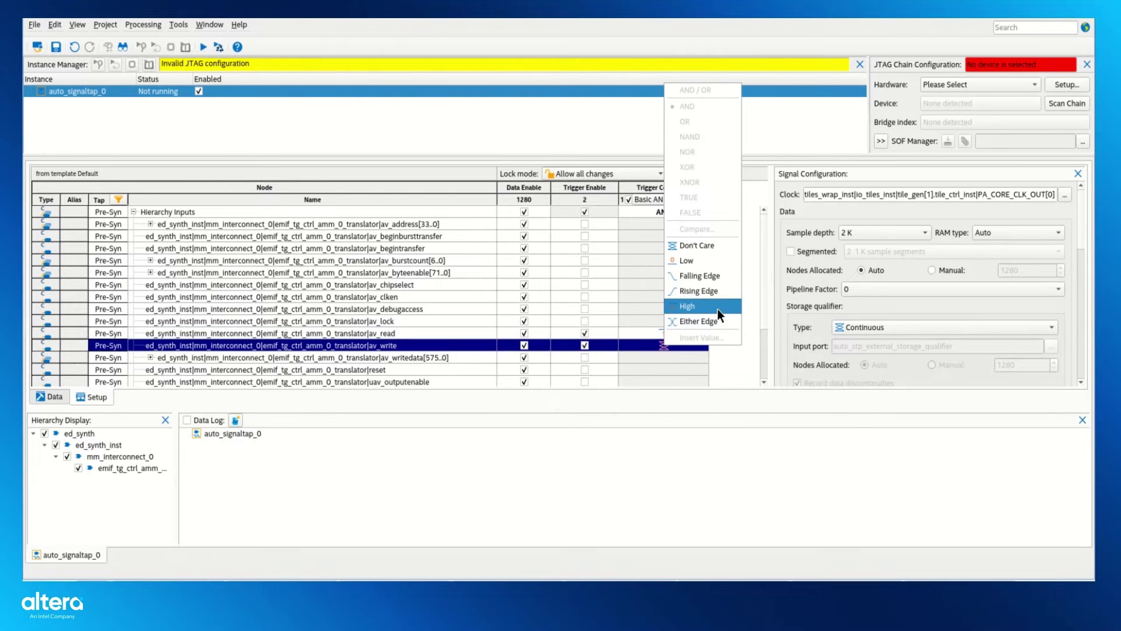
{"action": "left_click", "coordinate": [717, 306]}
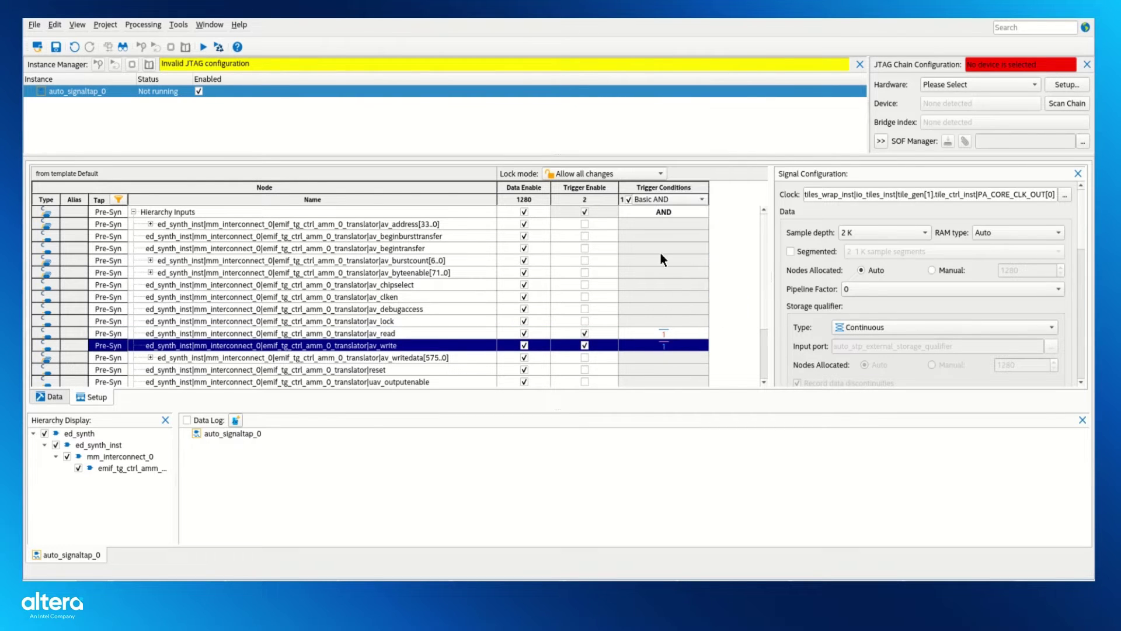
Change the trigger condition type to Basic OR
{"action": "left_click", "coordinate": [690, 331]}
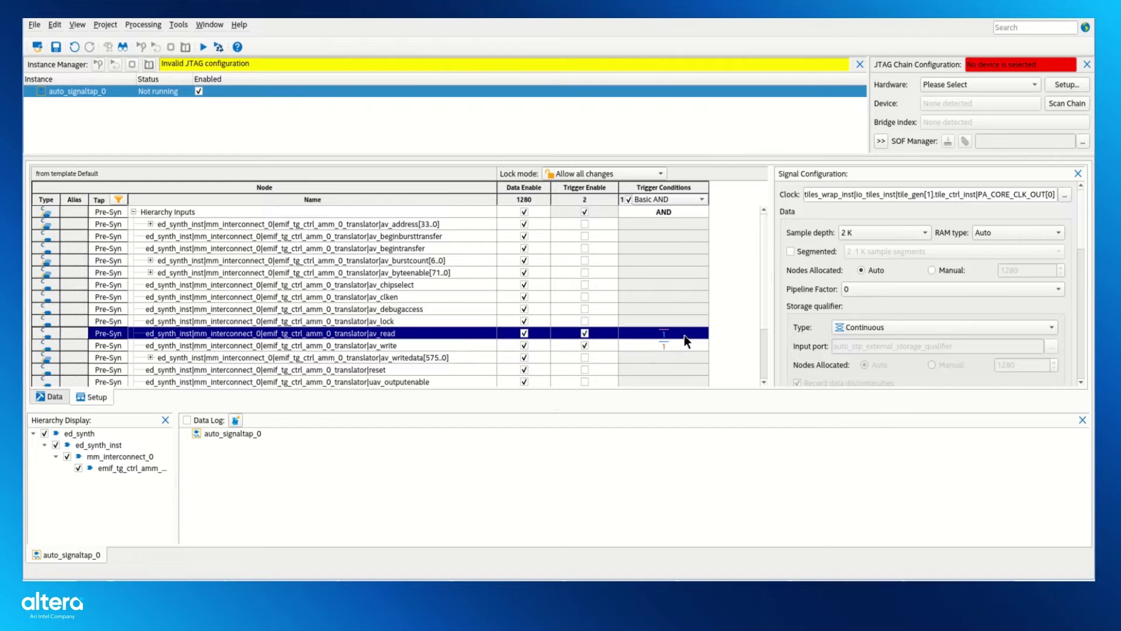
{"action": "left_click", "coordinate": [682, 199]}
{"action": "left_click", "coordinate": [673, 216]}
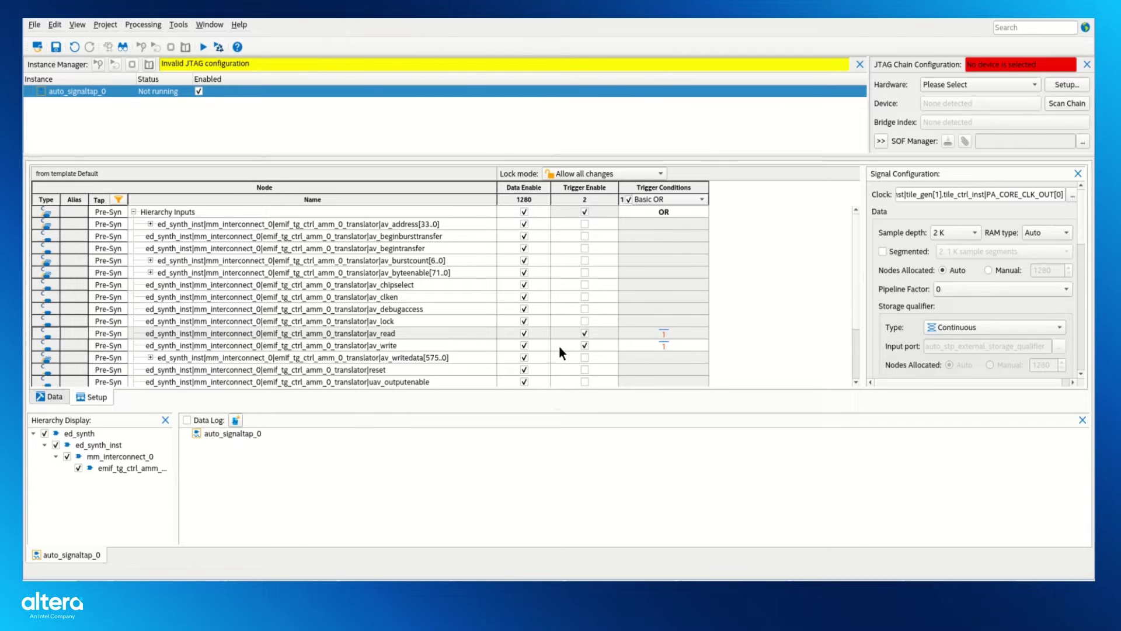
Save the Signal Tap file as stp2.stp, replacing the existing file and adding it to the current project
{"action": "left_click", "coordinate": [35, 24]}
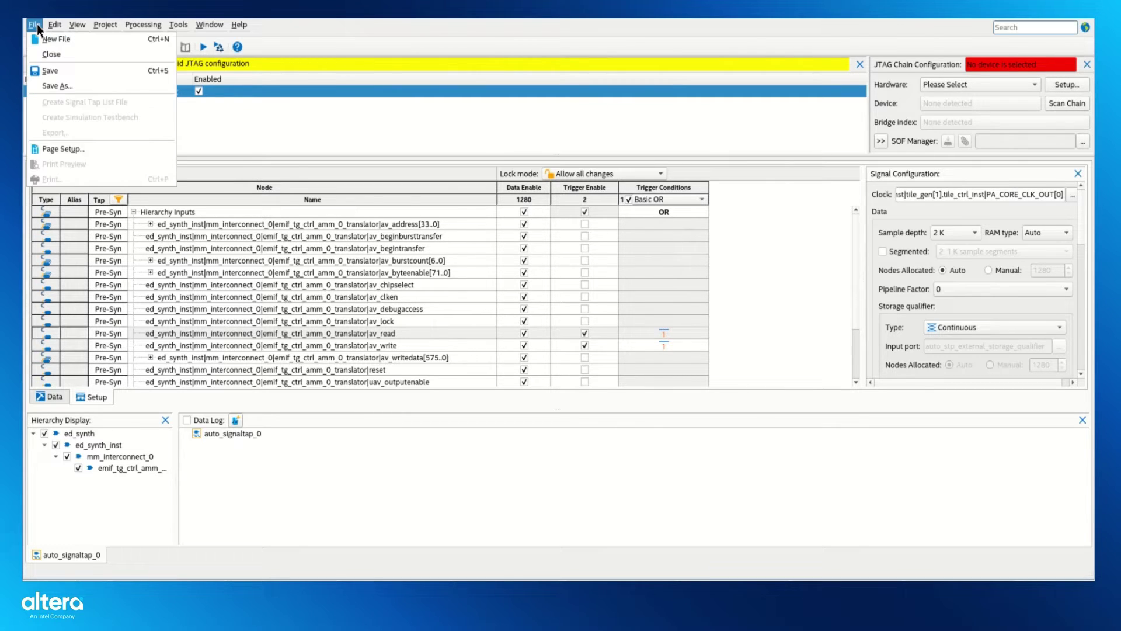
{"action": "left_click", "coordinate": [78, 73]}
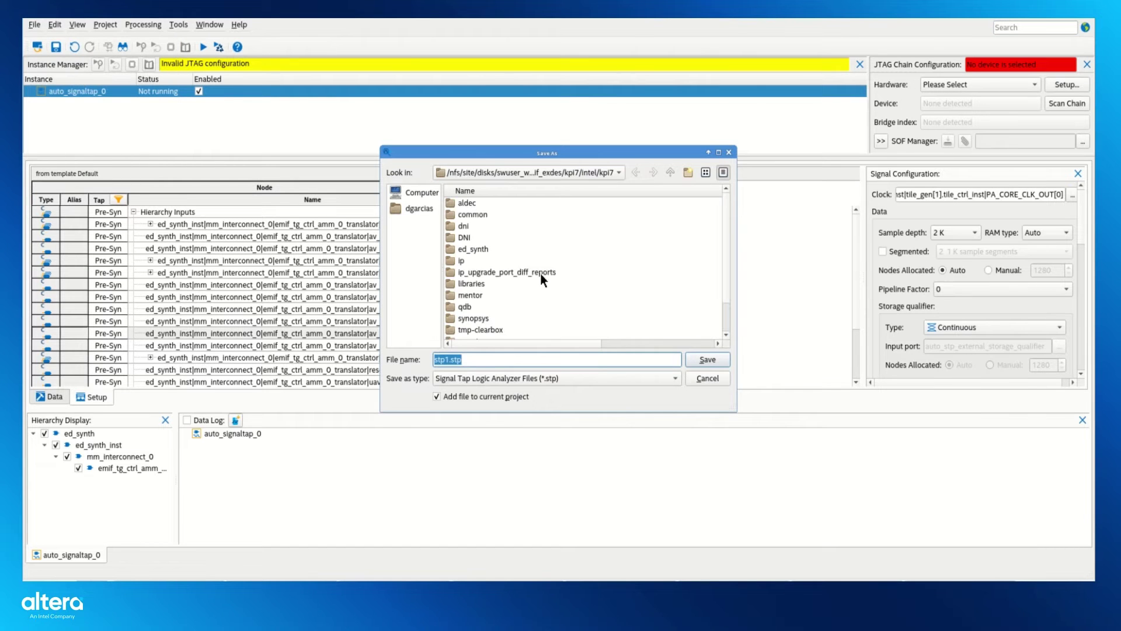
{"action": "scroll", "coordinate": [508, 276], "scroll_direction": "down", "scroll_amount": 1}
{"action": "left_click", "coordinate": [465, 329]}
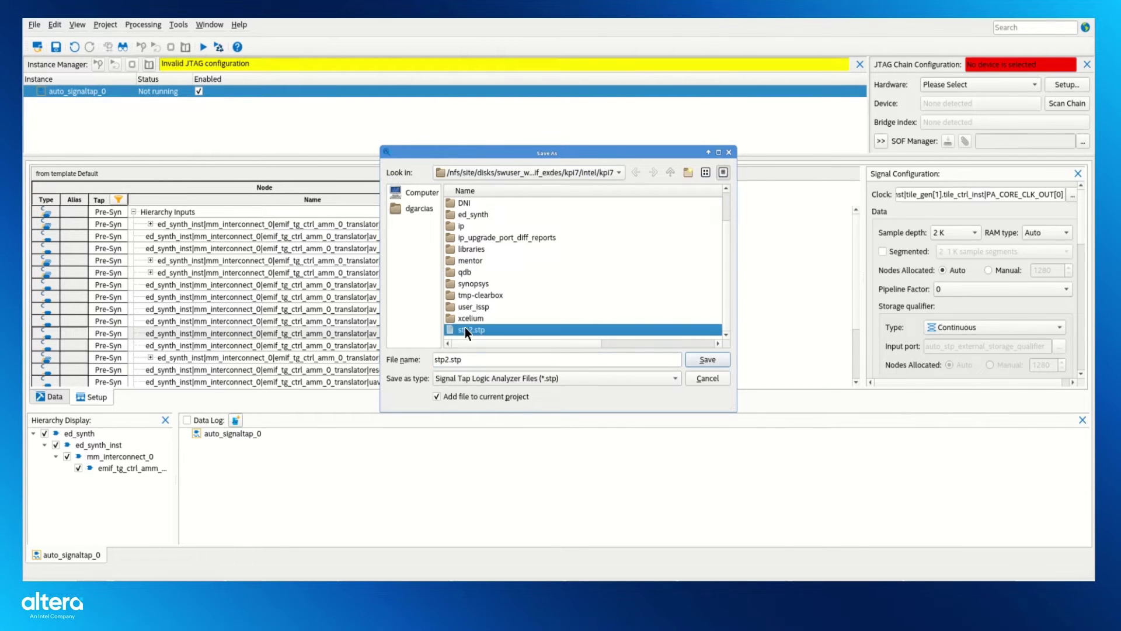
{"action": "left_click", "coordinate": [705, 360]}
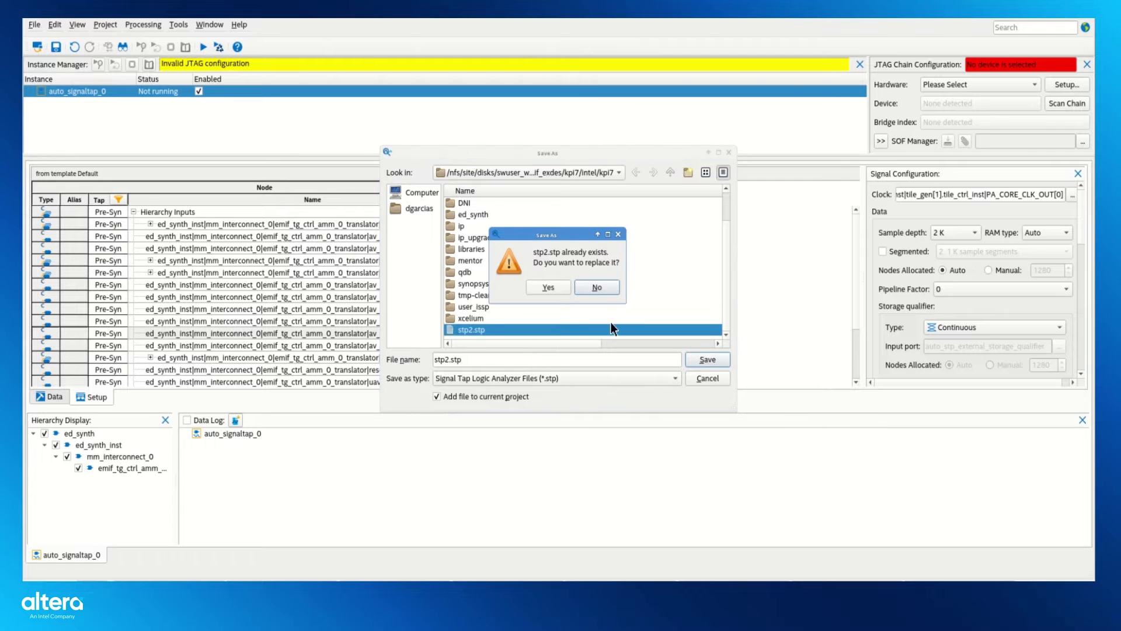
{"action": "left_click", "coordinate": [545, 289]}
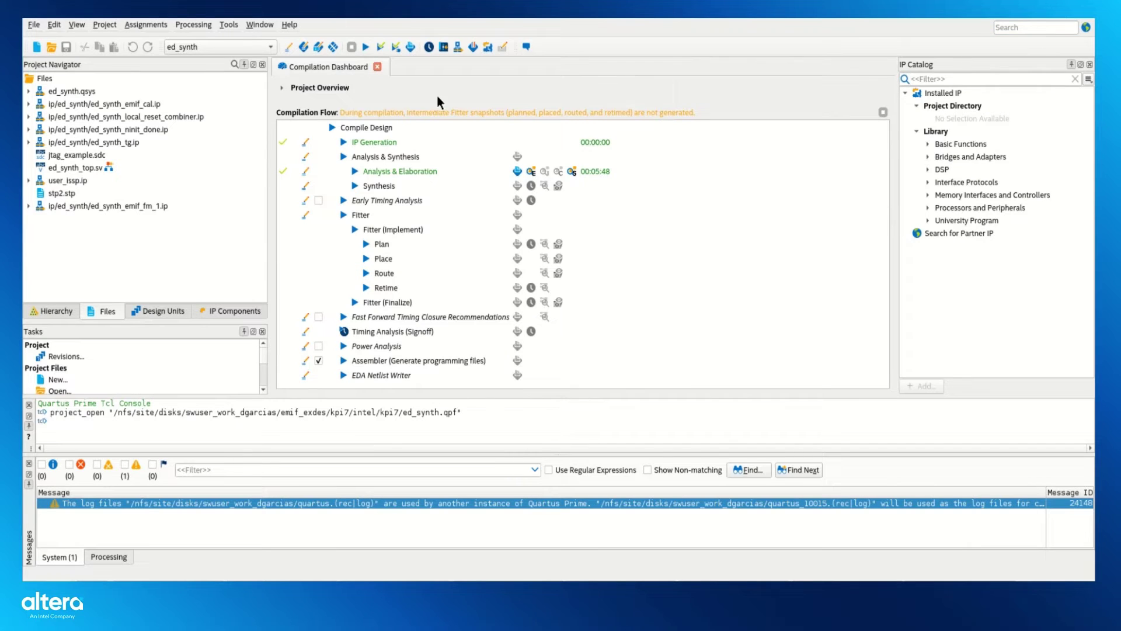
Run the full compilation of the ed_synth project
{"action": "left_click", "coordinate": [365, 47]}
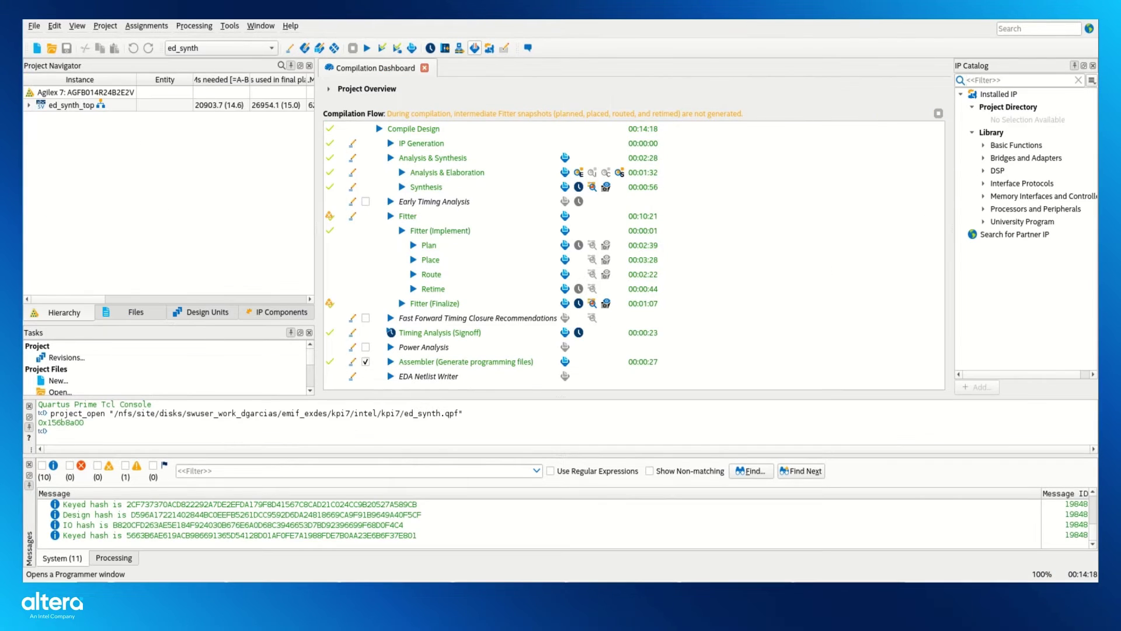
{"action": "left_click", "coordinate": [555, 534]}
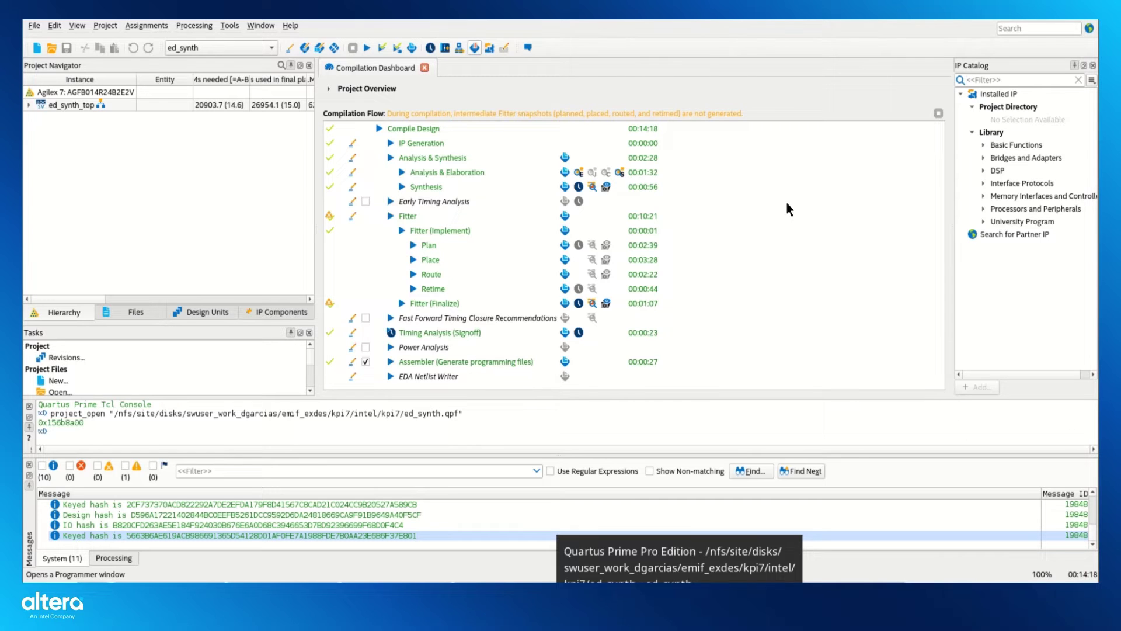
Open the Programmer and auto-detect the JTAG device chain, overwriting the existing device list
{"action": "left_click", "coordinate": [475, 53]}
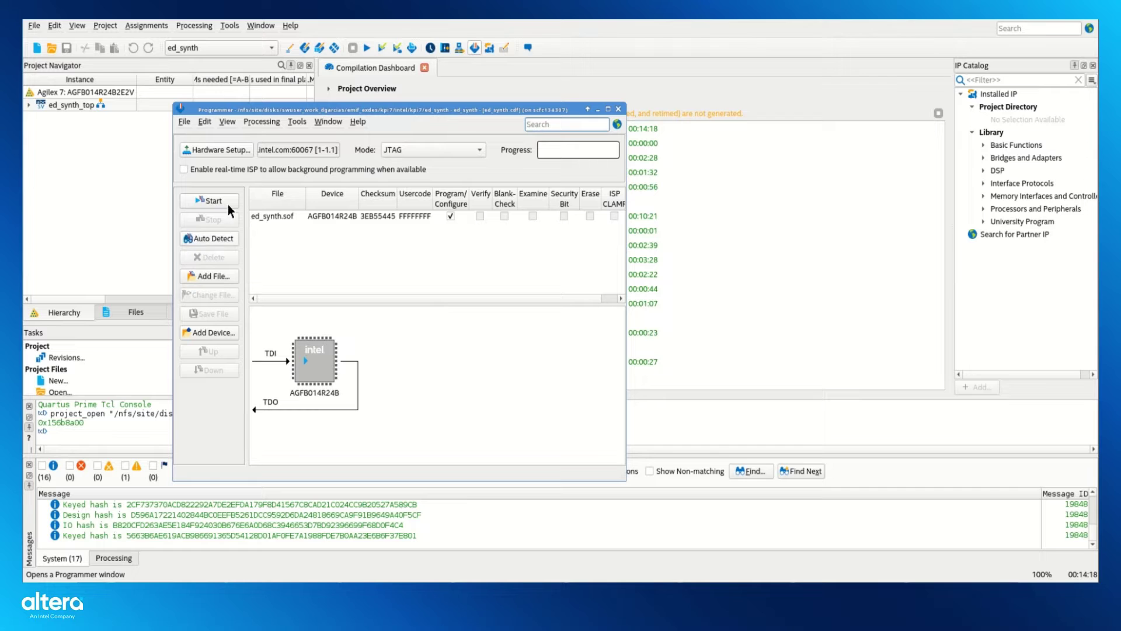
{"action": "left_click", "coordinate": [225, 243]}
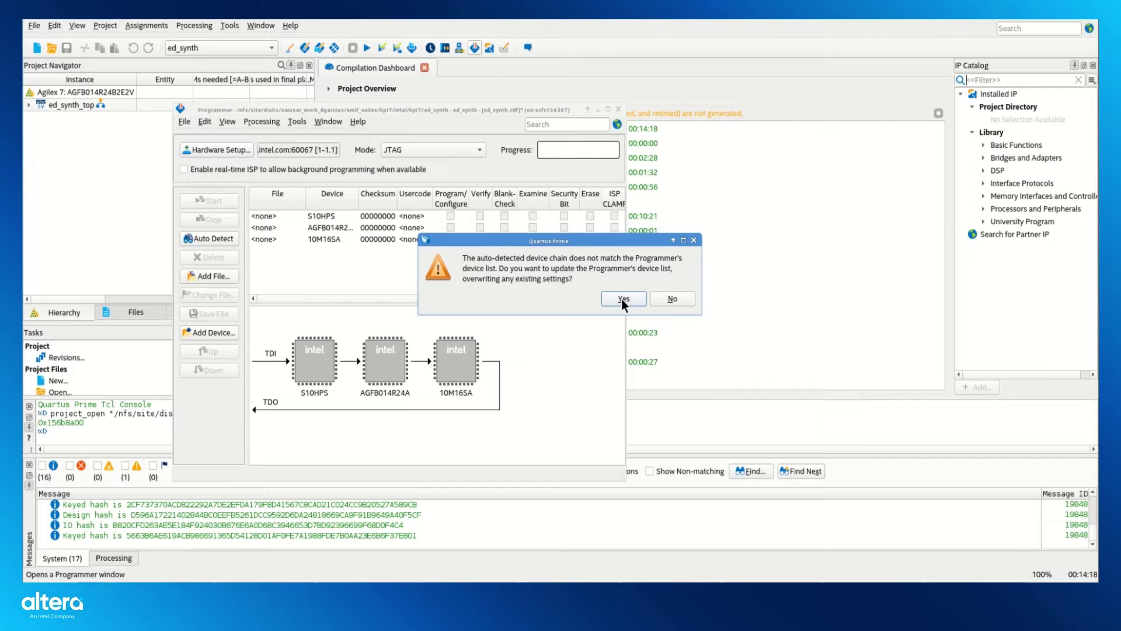
{"action": "left_click", "coordinate": [623, 299]}
Assign ed_synth.sof as the programming file of the AGFB014R24A device, accepting the replacement of the target device
{"action": "left_click", "coordinate": [309, 228]}
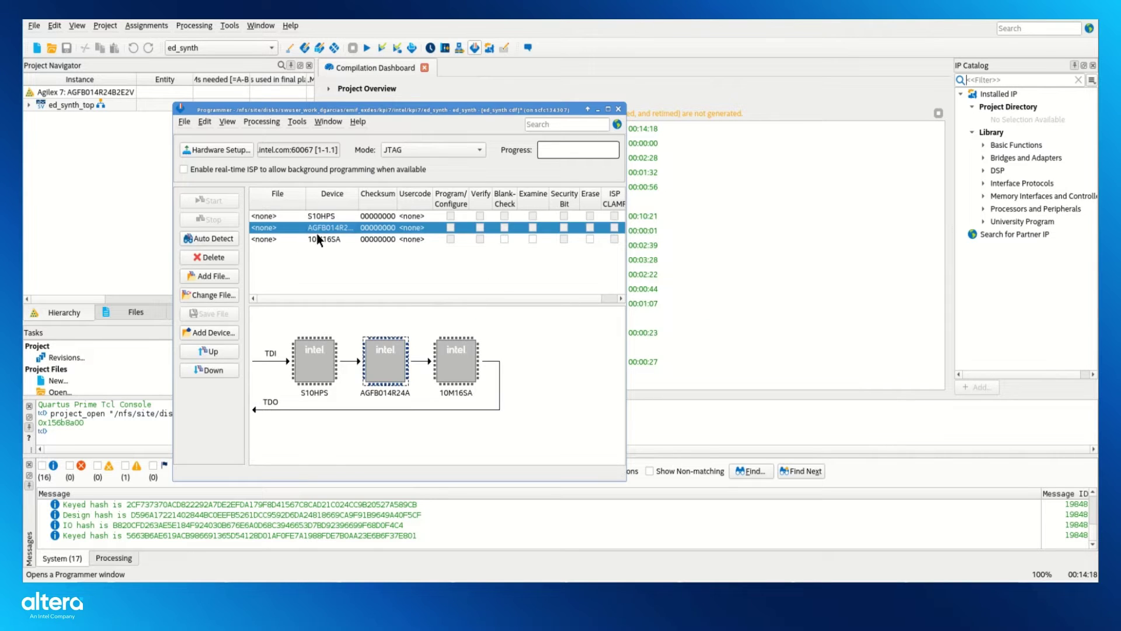
{"action": "left_click", "coordinate": [226, 298]}
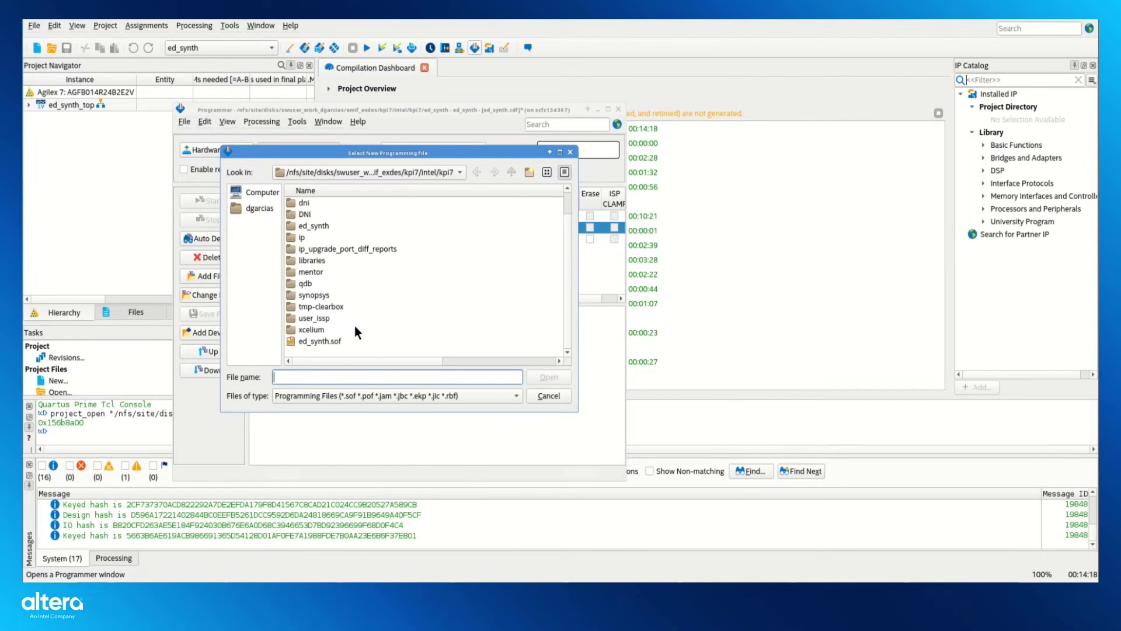
{"action": "left_click", "coordinate": [336, 343]}
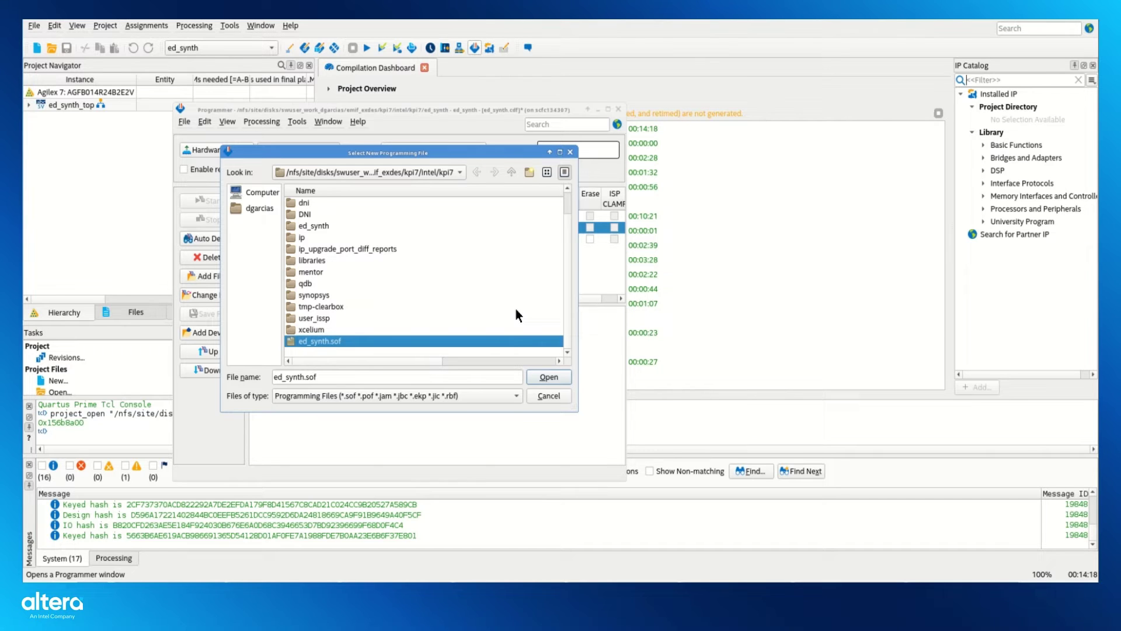
{"action": "left_click", "coordinate": [548, 378]}
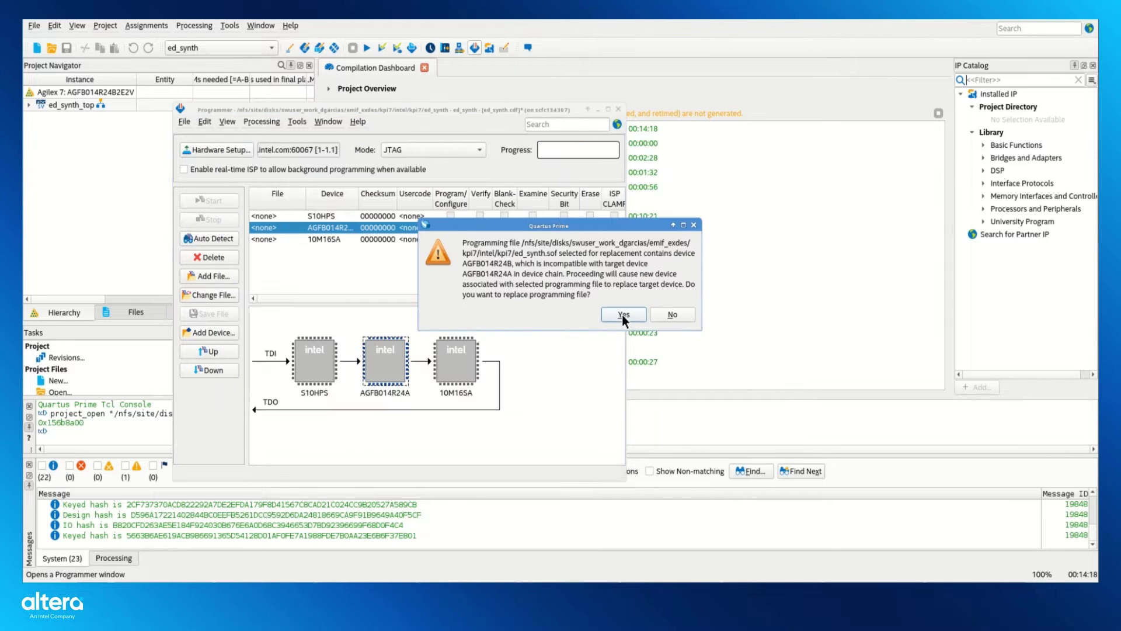
{"action": "left_click", "coordinate": [622, 314]}
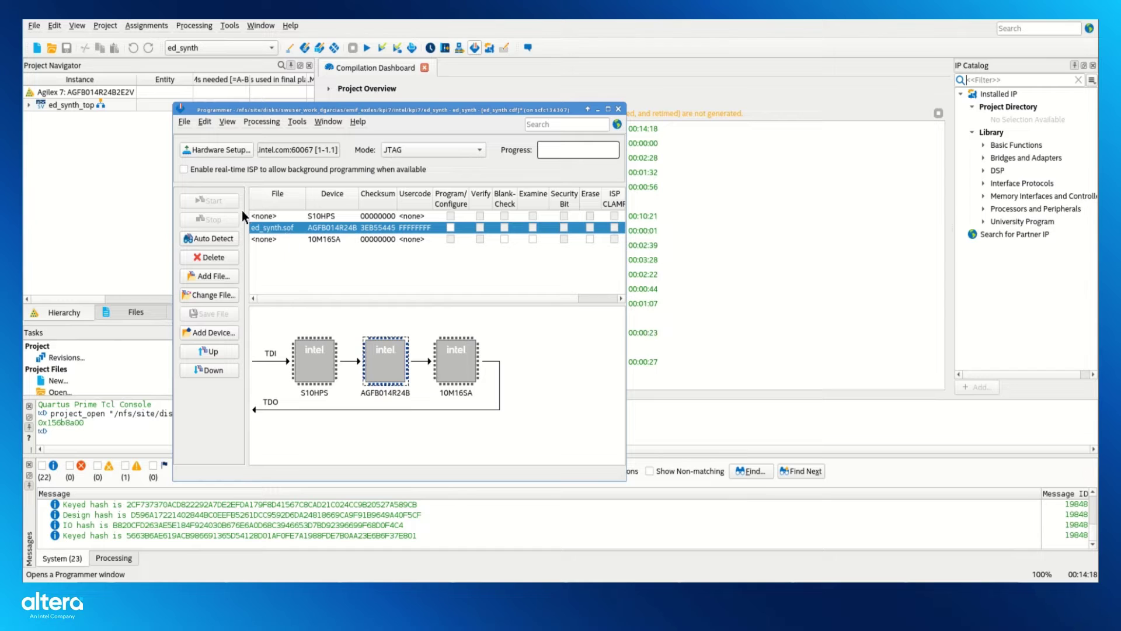
Enable Program/Configure for ed_synth.sof, program the device and minimize the Programmer
{"action": "left_click", "coordinate": [451, 227]}
{"action": "left_click", "coordinate": [214, 201]}
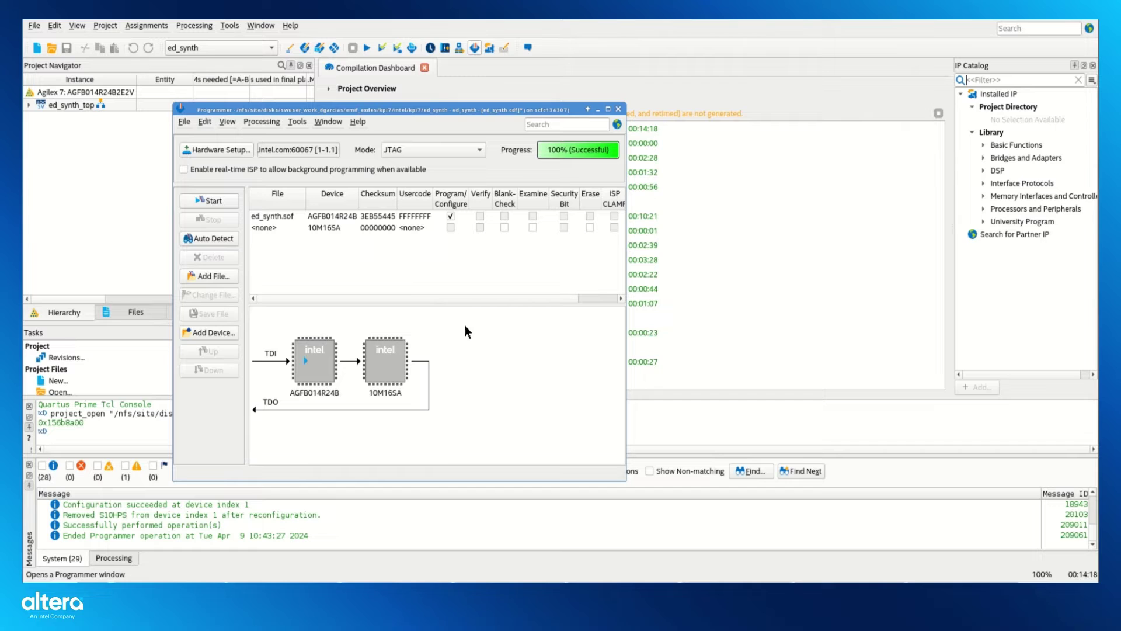
{"action": "left_click", "coordinate": [542, 228]}
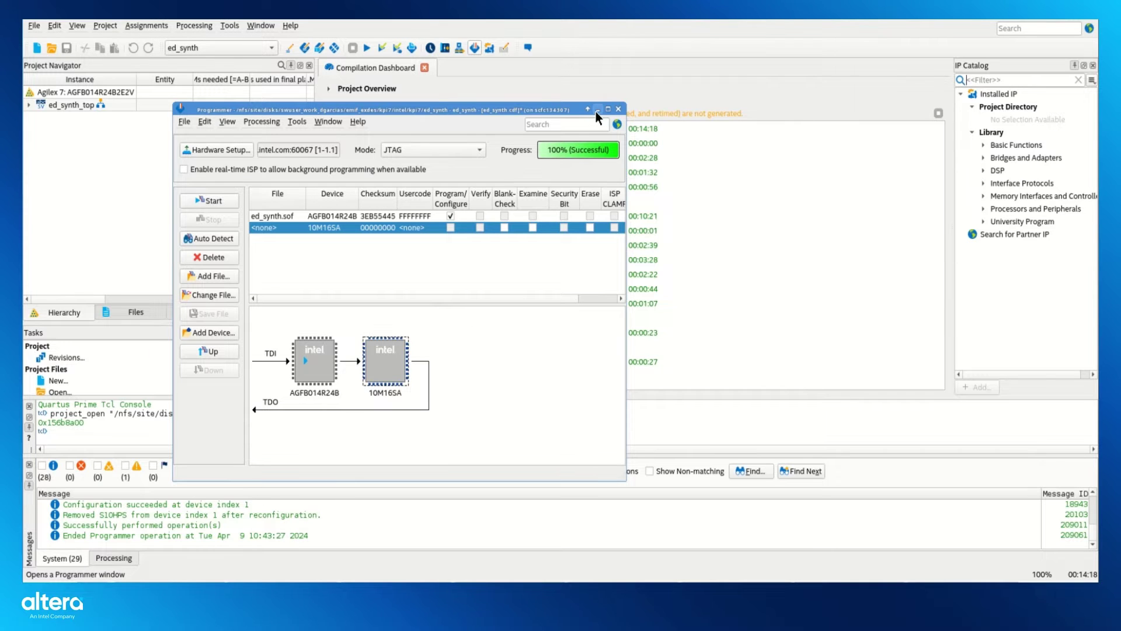
{"action": "left_click", "coordinate": [597, 110]}
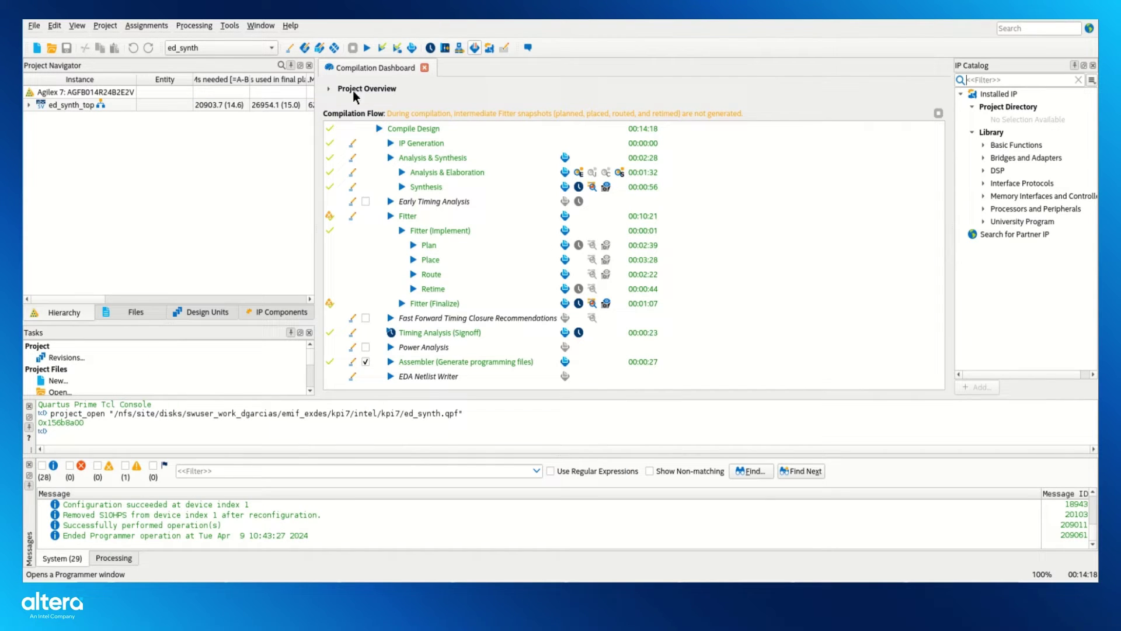
Reopen stp2.stp from the project files and choose the Agilex SI/SoC Dev Kit as the JTAG hardware
{"action": "left_click", "coordinate": [111, 311]}
{"action": "double_click", "coordinate": [65, 195]}
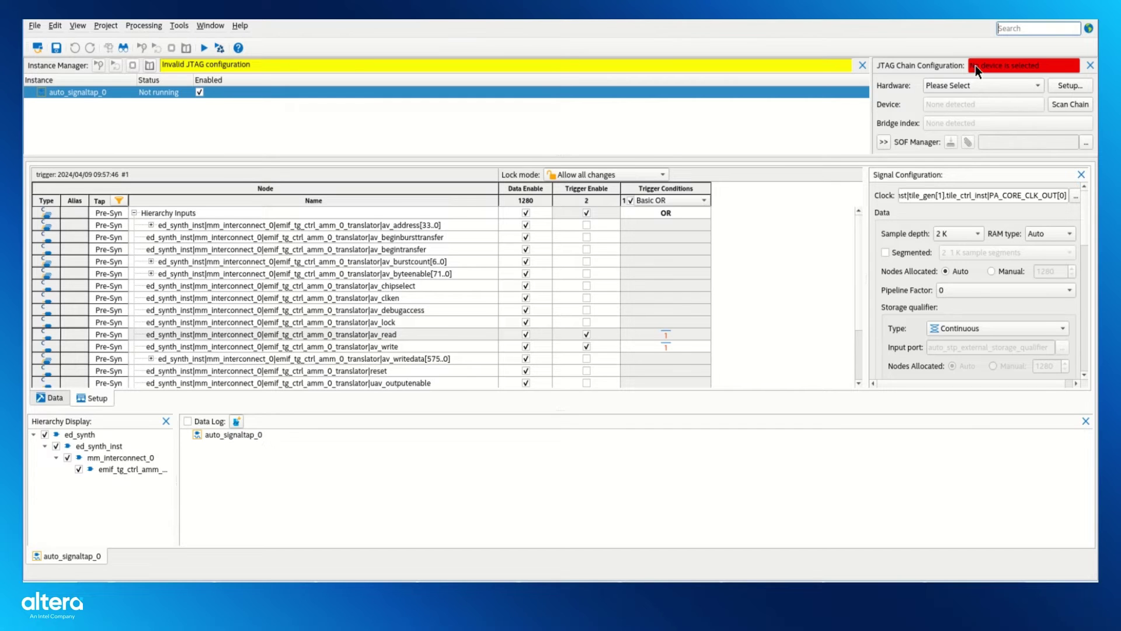
{"action": "left_click", "coordinate": [975, 85]}
{"action": "left_click", "coordinate": [969, 102]}
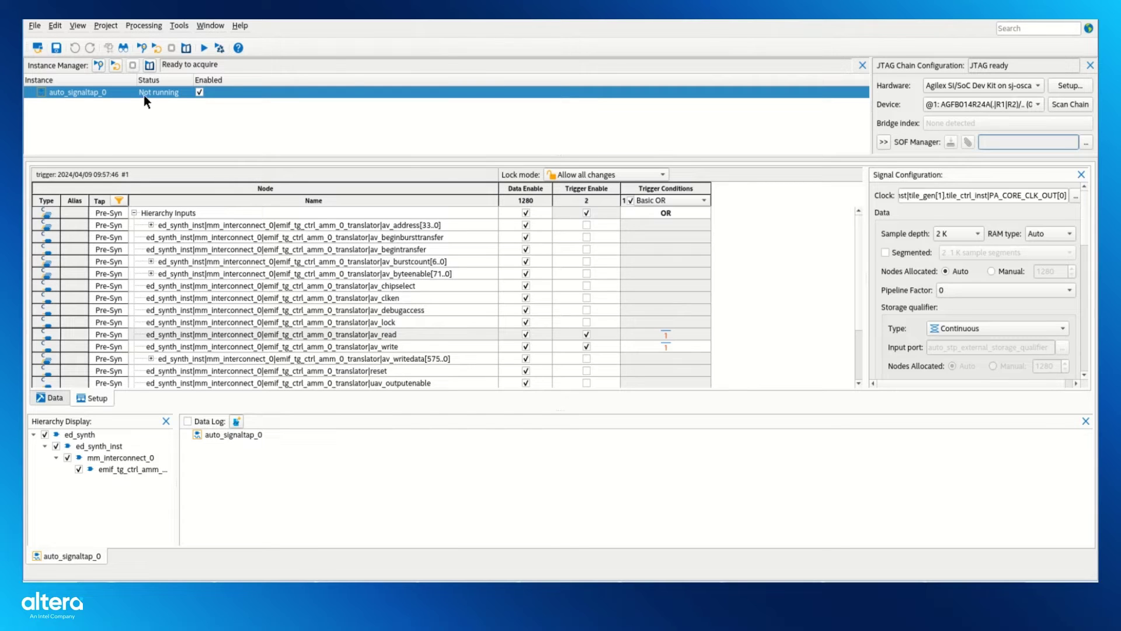
Start a single acquisition on auto_signaltap_0 and widen the instance list's Status column
{"action": "left_click", "coordinate": [99, 67]}
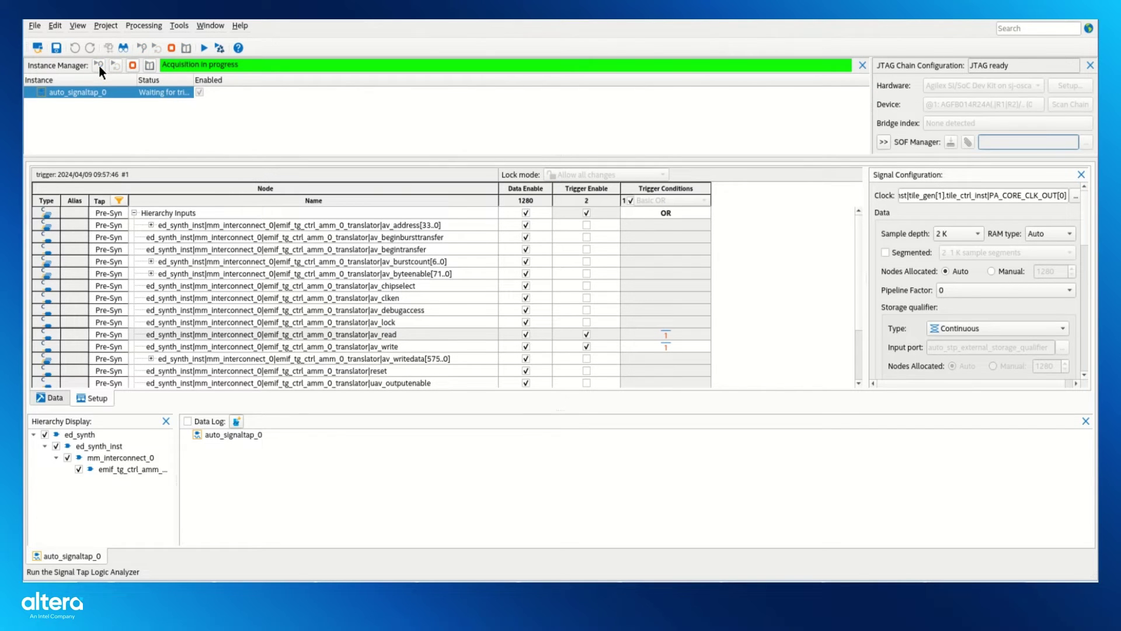
{"action": "left_click_drag", "start_coordinate": [193, 80], "coordinate": [268, 82]}
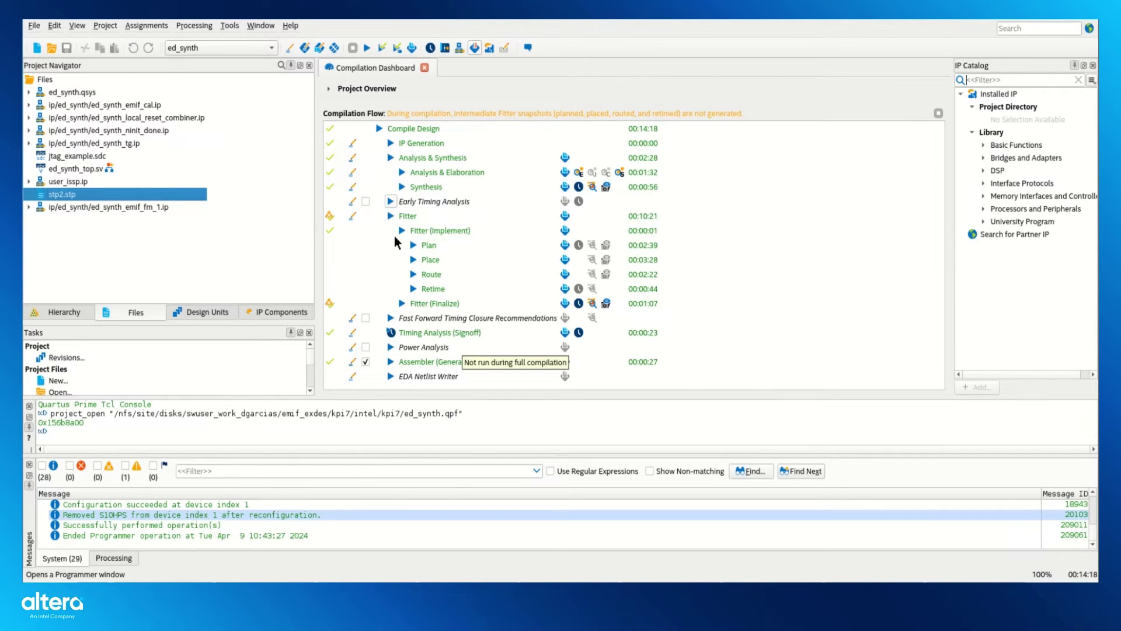
Launch a new System Console from the Quartus Prime main window, even though another instance is running
{"action": "left_click", "coordinate": [230, 26]}
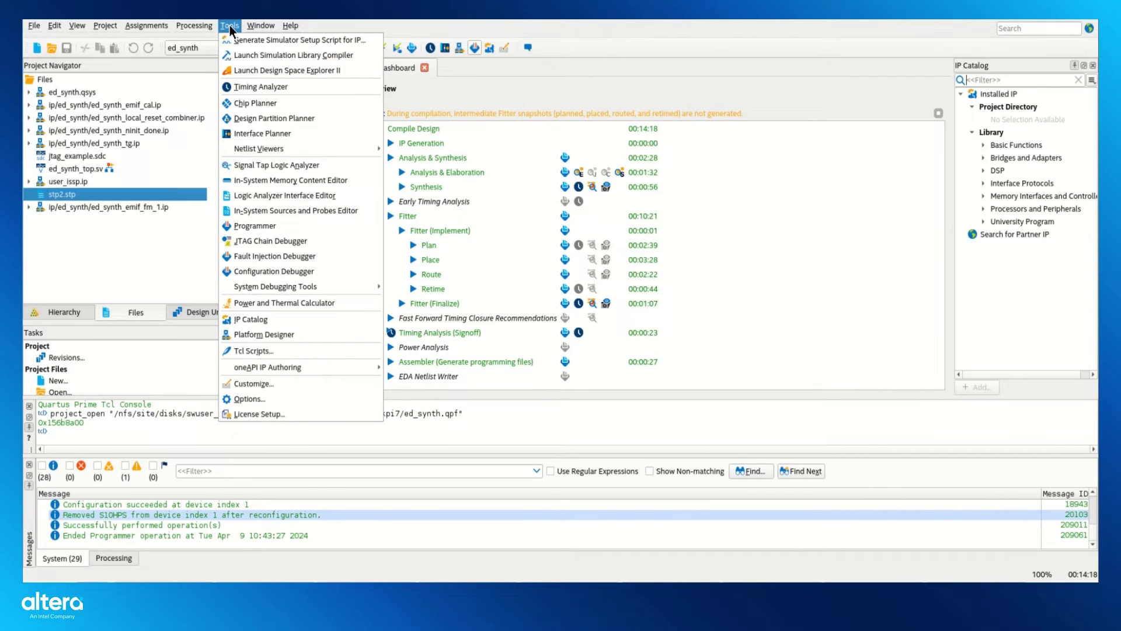
{"action": "mouse_move", "coordinate": [371, 286]}
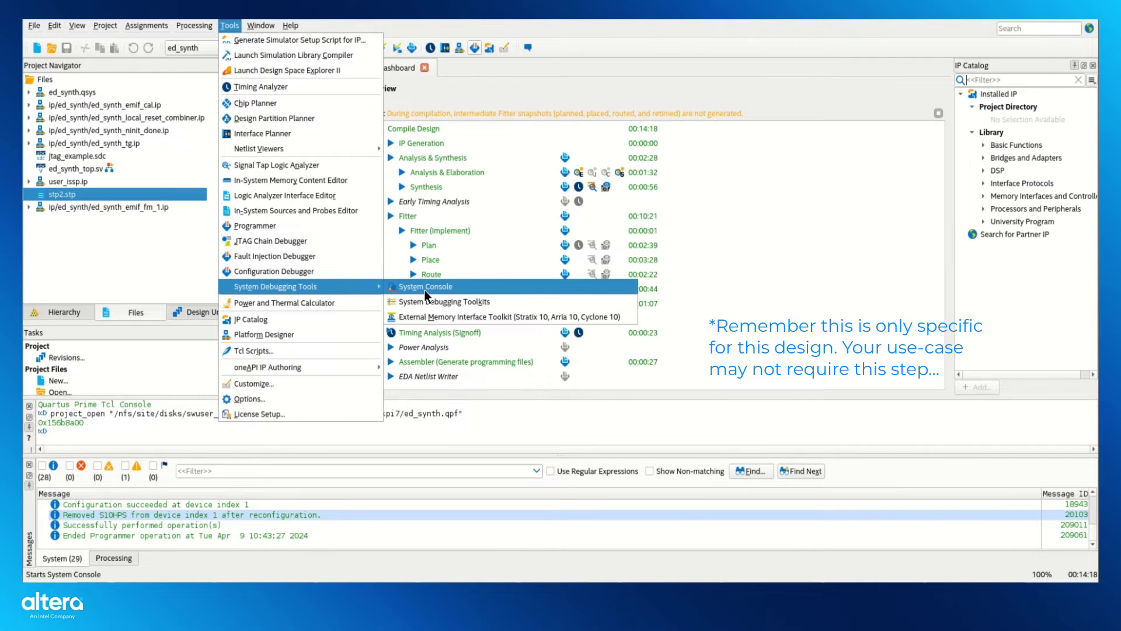
{"action": "left_click", "coordinate": [406, 286]}
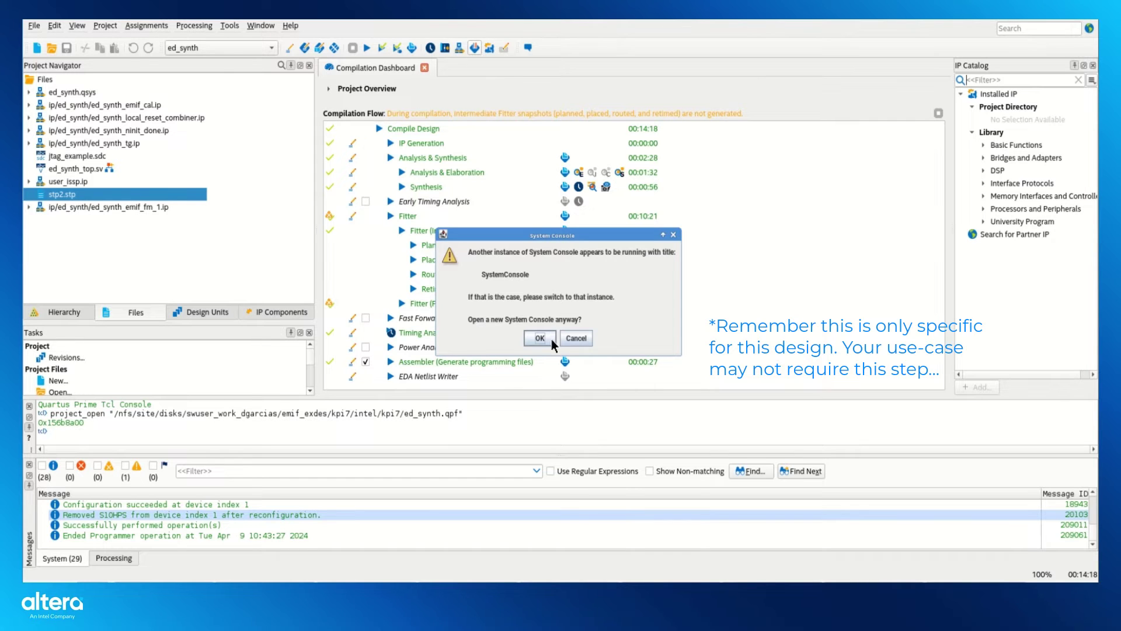
{"action": "left_click", "coordinate": [549, 338]}
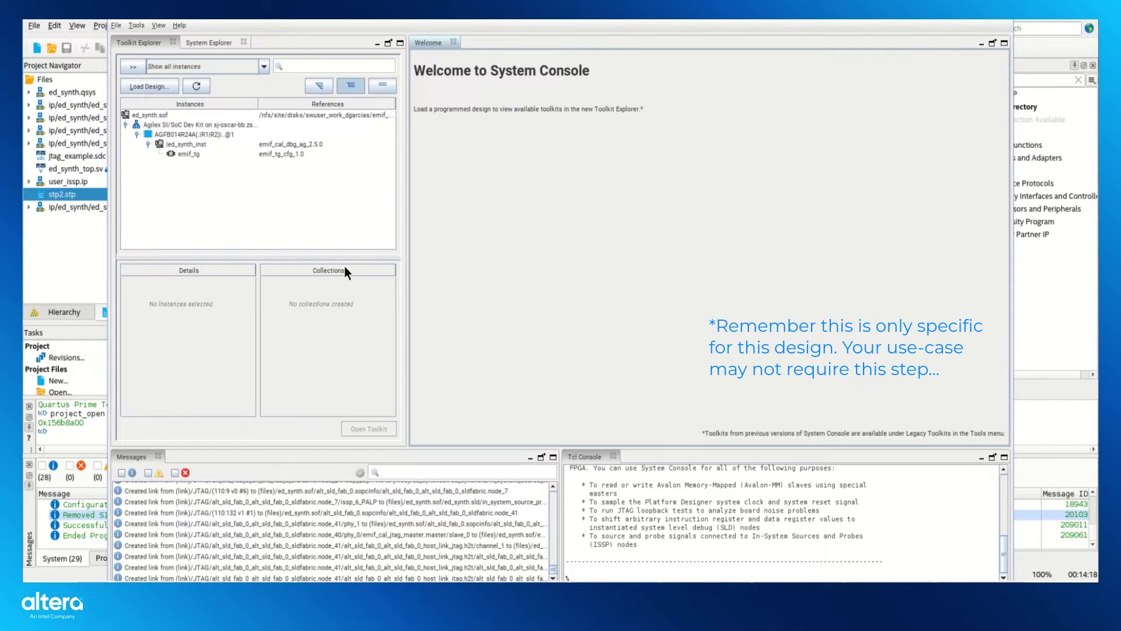
Open the EMIF Calibration Debug Toolkit for the ed_synth_inst instance
{"action": "left_click", "coordinate": [211, 133]}
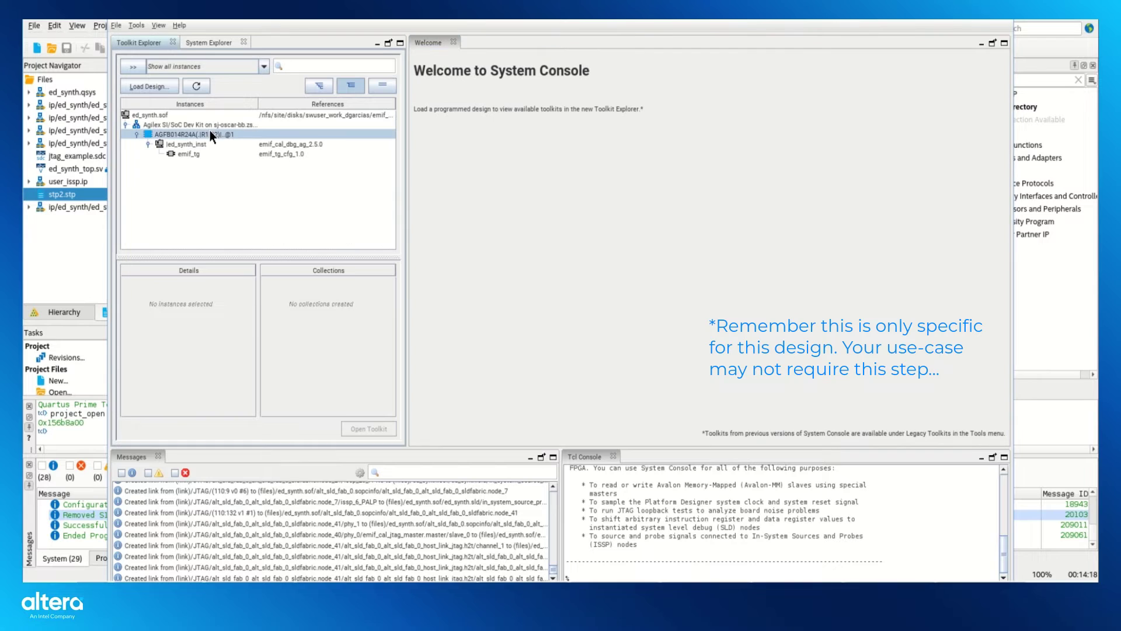
{"action": "left_click", "coordinate": [219, 125]}
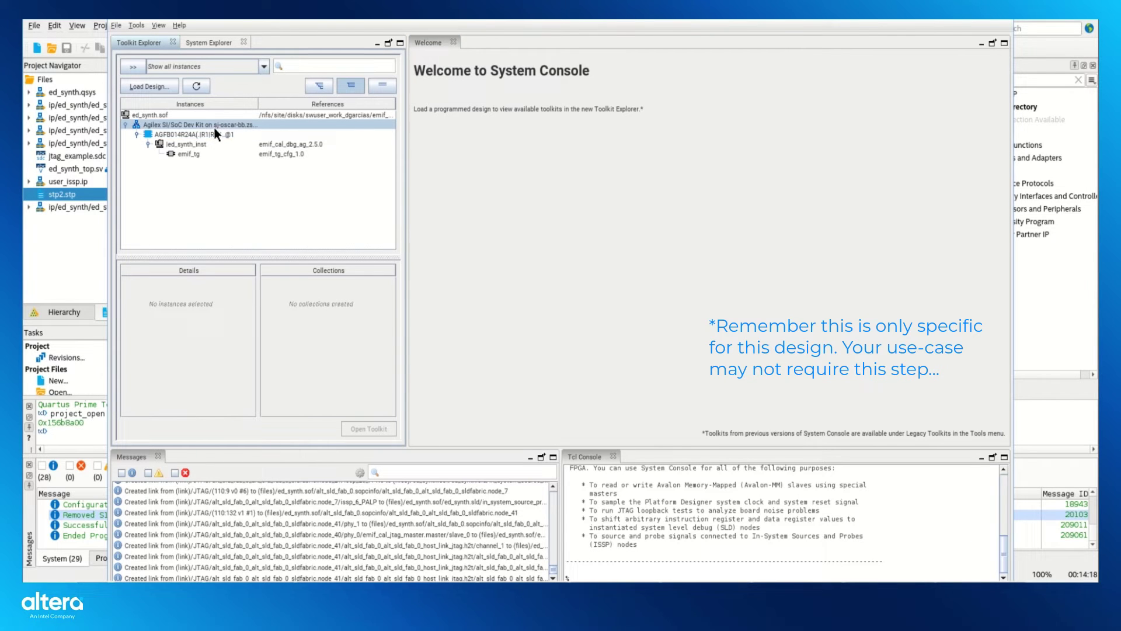
{"action": "left_click", "coordinate": [214, 130]}
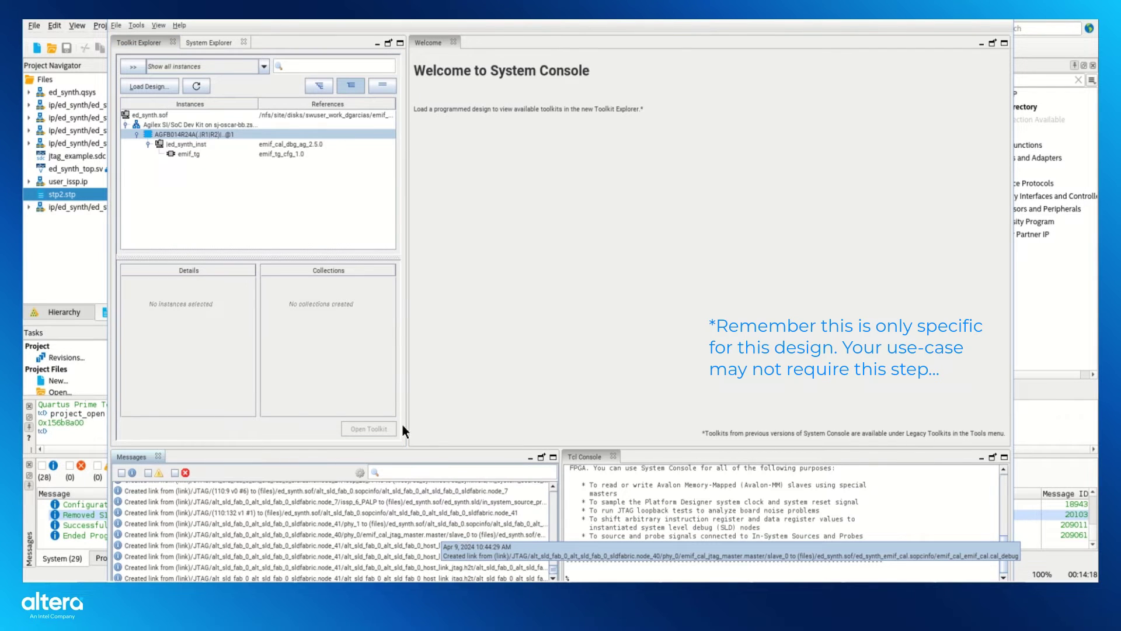
{"action": "left_click", "coordinate": [191, 145]}
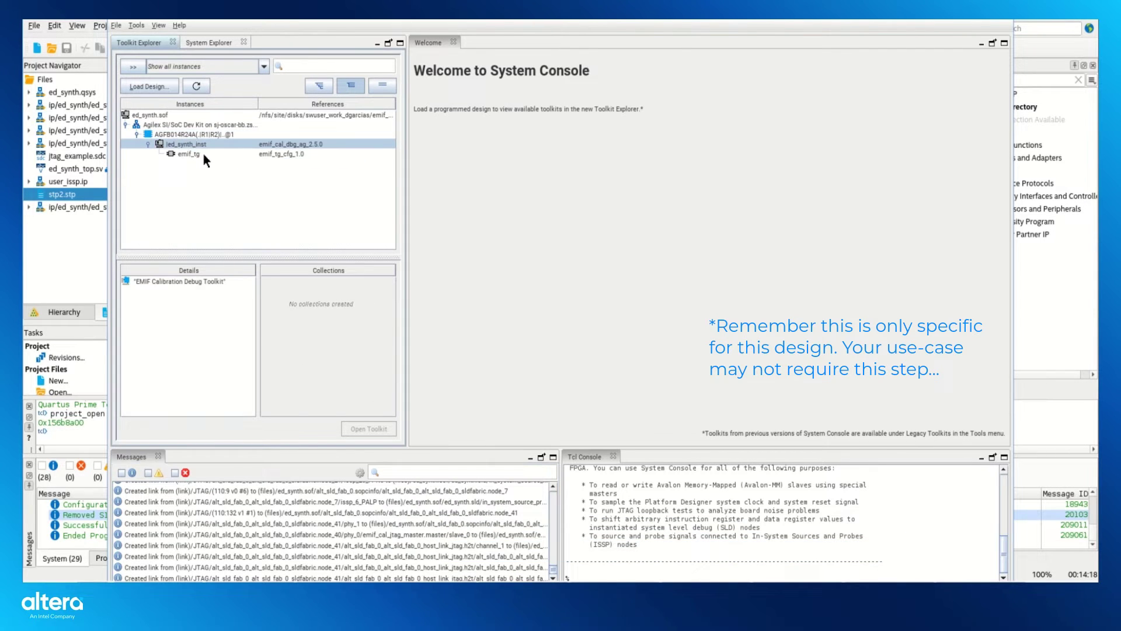
{"action": "left_click", "coordinate": [218, 282]}
{"action": "left_click", "coordinate": [380, 429]}
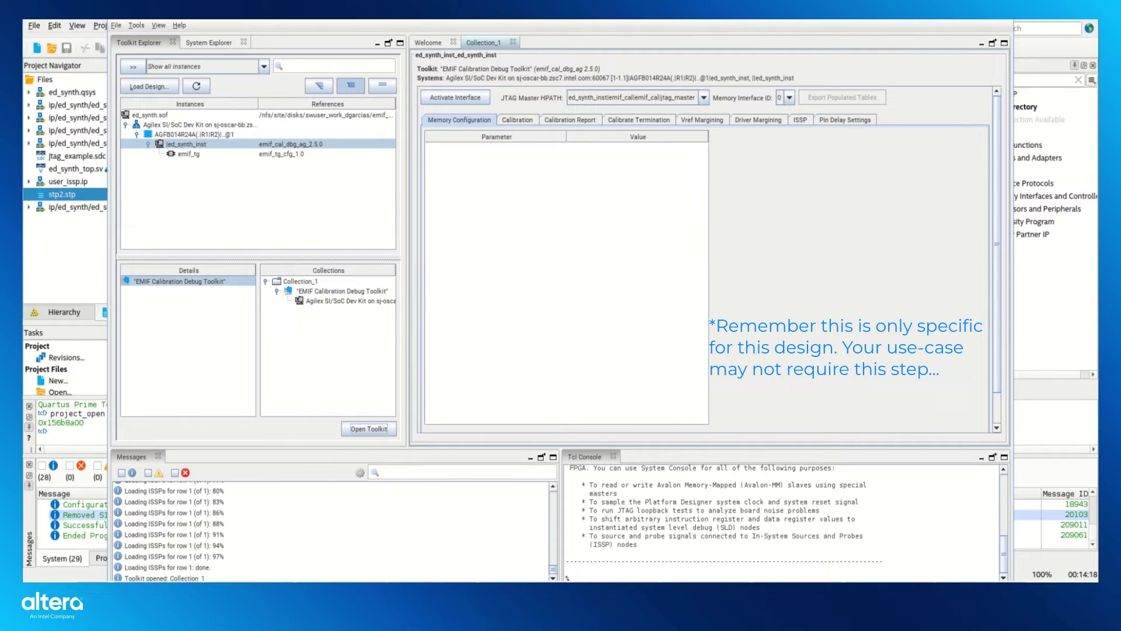
Activate the memory interface and assert the TG reset to run the traffic generator
{"action": "left_click", "coordinate": [474, 100]}
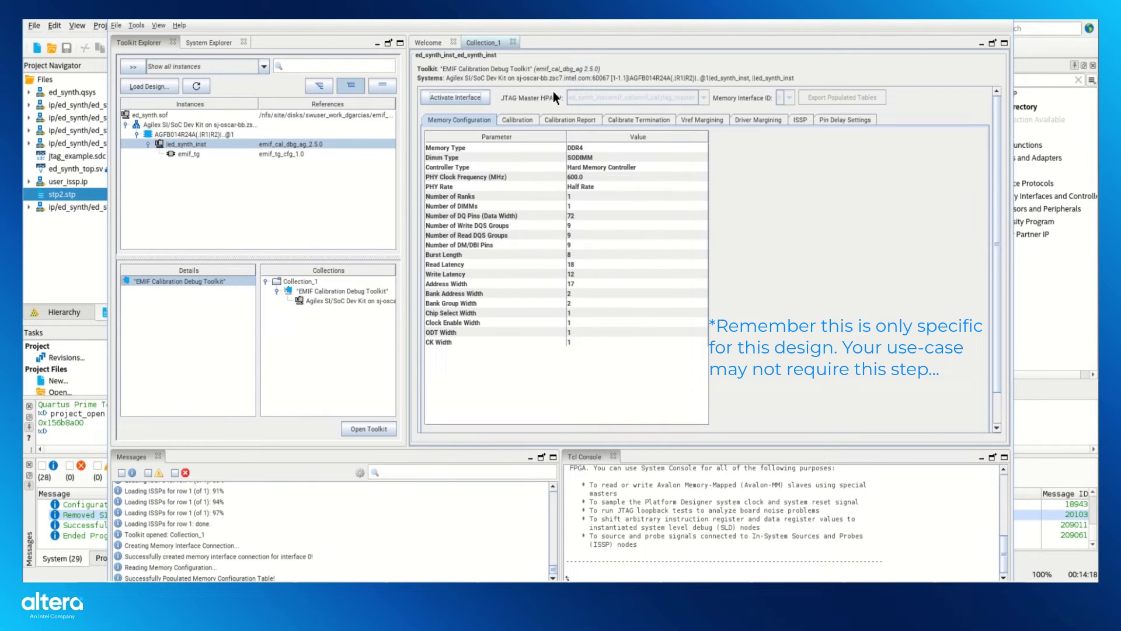
{"action": "left_click", "coordinate": [519, 120]}
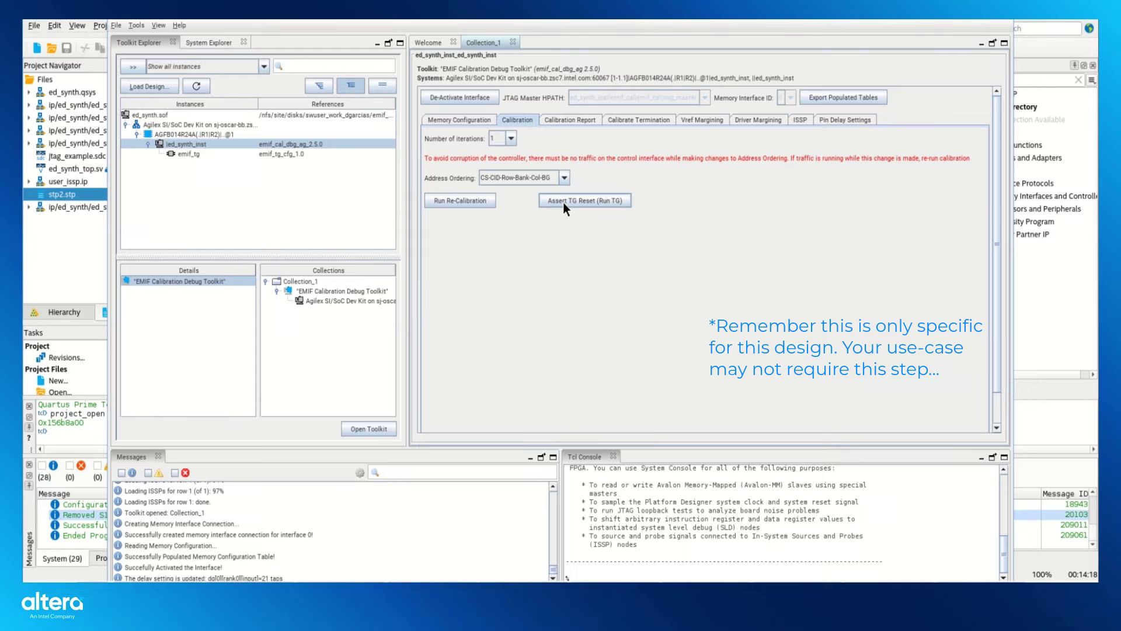
{"action": "left_click", "coordinate": [598, 200]}
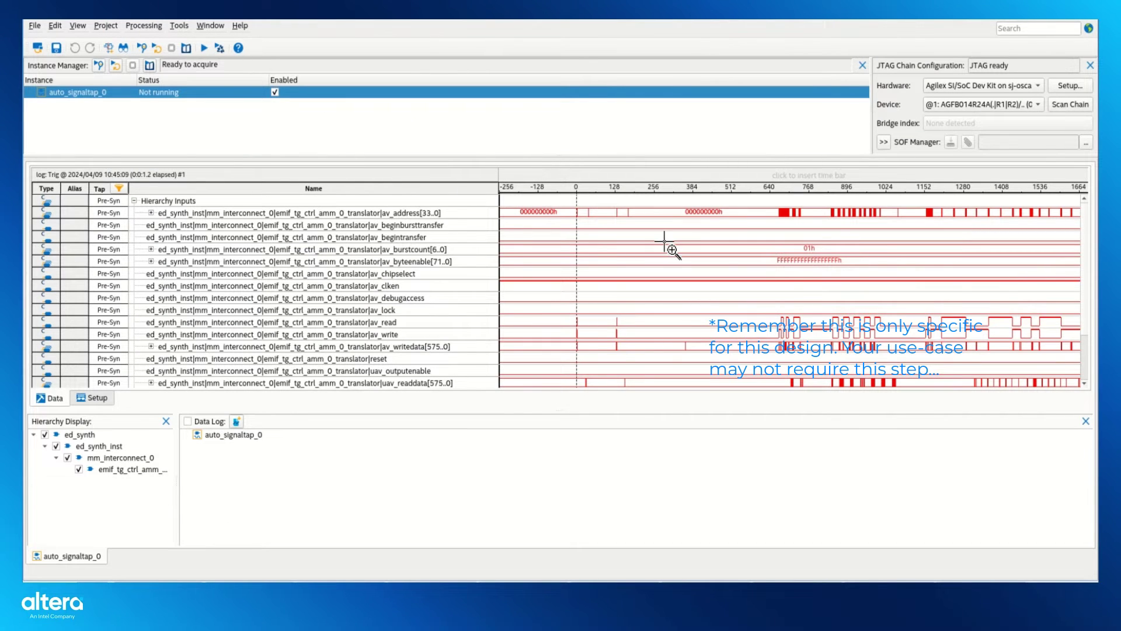
Examine the captured waveforms of the translator signals in Signal Tap
{"action": "scroll", "coordinate": [675, 270], "scroll_direction": "down", "scroll_amount": 2}
{"action": "scroll", "coordinate": [676, 269], "scroll_direction": "up", "scroll_amount": 2}
{"action": "scroll", "coordinate": [590, 258], "scroll_direction": "down", "scroll_amount": 2}
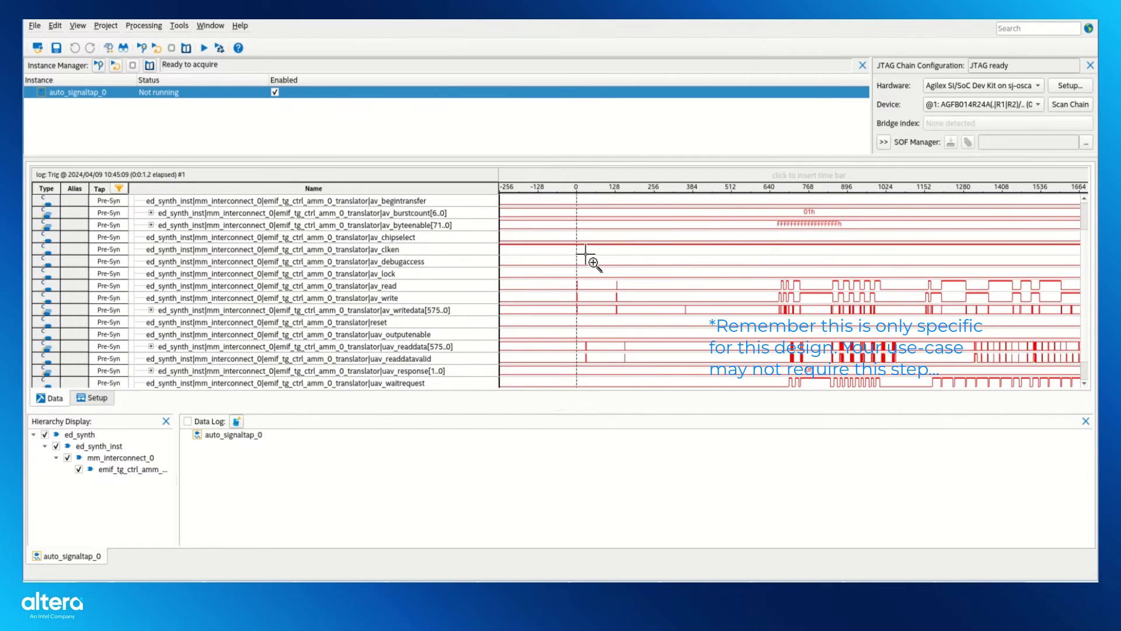
{"action": "scroll", "coordinate": [593, 297], "scroll_direction": "up", "scroll_amount": 2}
{"action": "scroll", "coordinate": [593, 295], "scroll_direction": "down", "scroll_amount": 2}
{"action": "scroll", "coordinate": [591, 287], "scroll_direction": "up", "scroll_amount": 2}
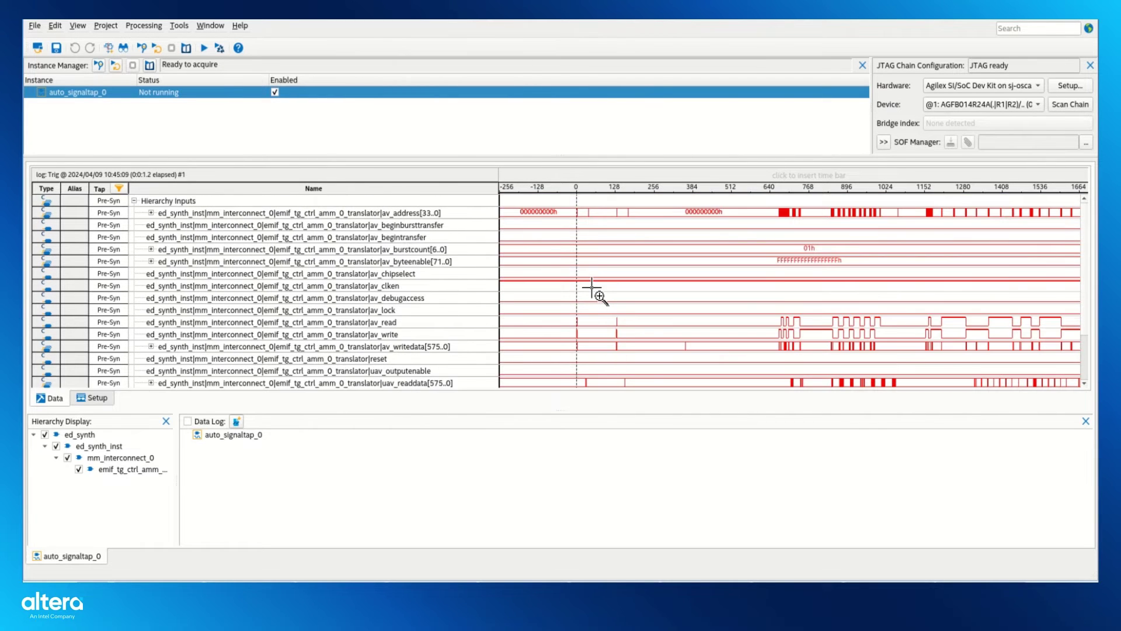
Create a simulation testbench from the captured Signal Tap data, keeping module name stp_sim_tb_auto_signaltap_0, the dut. prefix and simulation script generation
{"action": "scroll", "coordinate": [591, 286], "scroll_direction": "down", "scroll_amount": 2}
{"action": "scroll", "coordinate": [591, 287], "scroll_direction": "up", "scroll_amount": 2}
{"action": "scroll", "coordinate": [591, 287], "scroll_direction": "down", "scroll_amount": 2}
{"action": "scroll", "coordinate": [592, 286], "scroll_direction": "up", "scroll_amount": 2}
{"action": "left_click", "coordinate": [35, 26]}
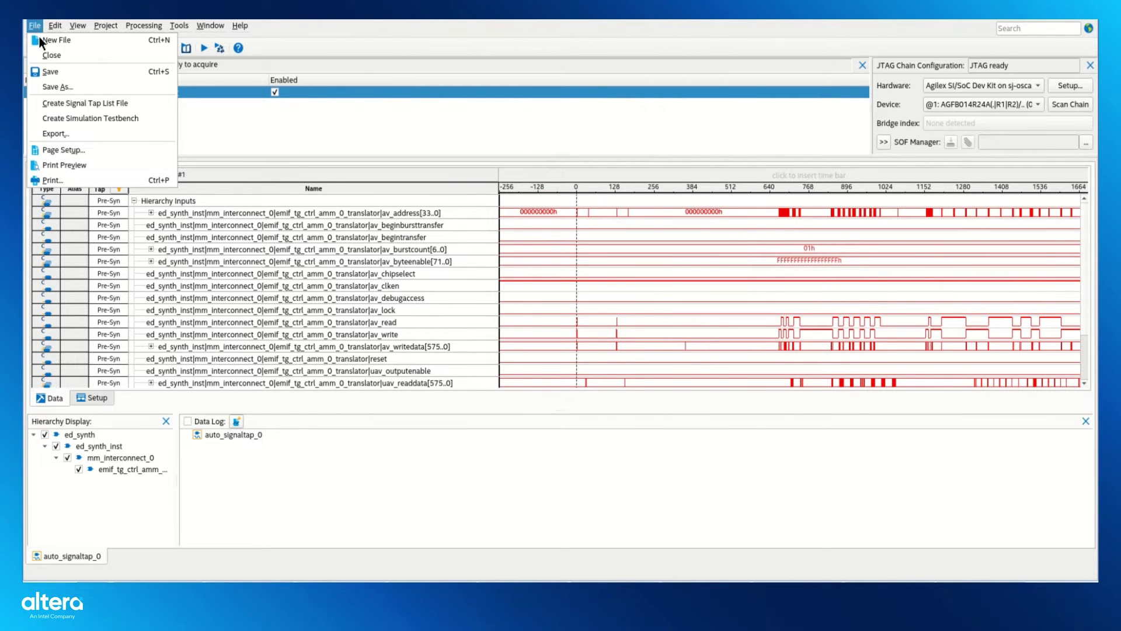
{"action": "left_click", "coordinate": [155, 124]}
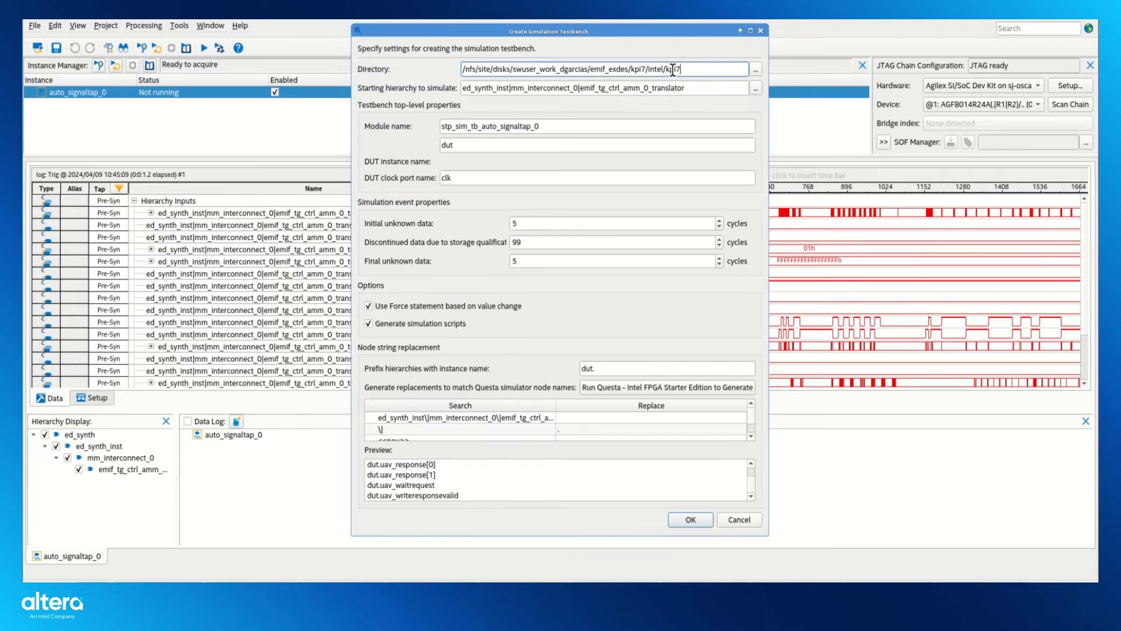
{"action": "left_click", "coordinate": [704, 70]}
{"action": "left_click", "coordinate": [618, 368]}
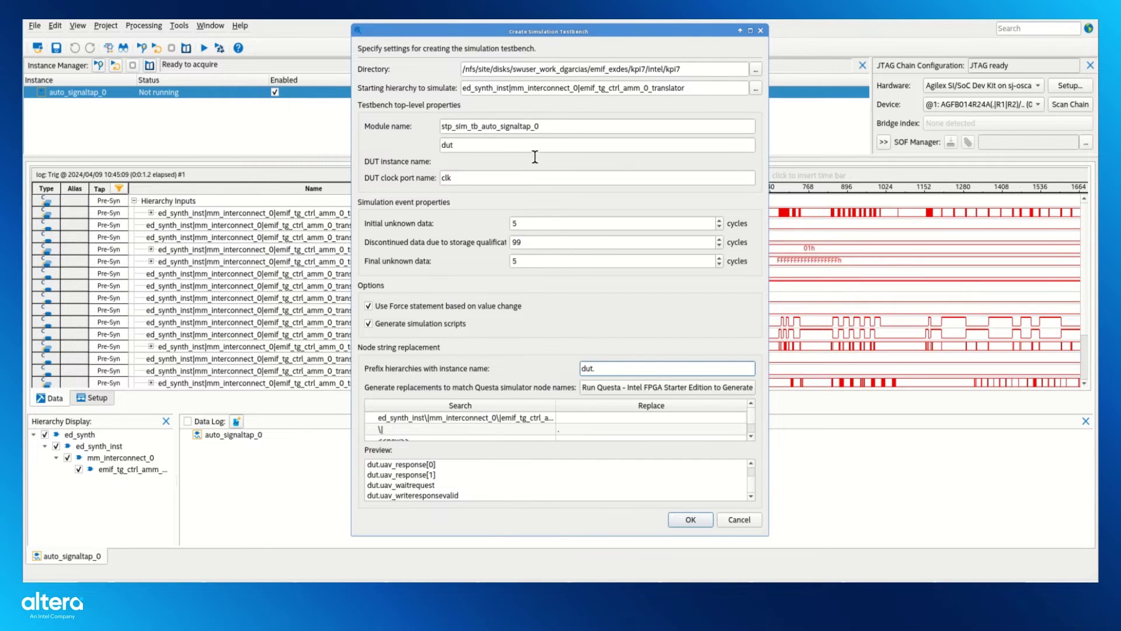
{"action": "left_click", "coordinate": [689, 520]}
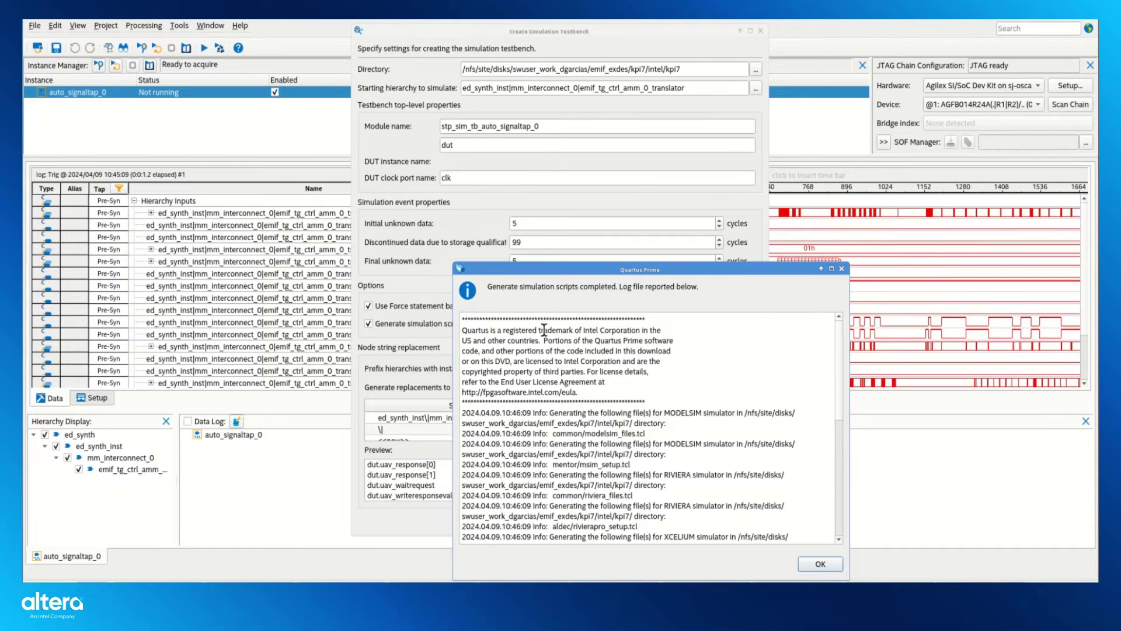
Review the simulation script generation log for the files produced for each simulator, and dismiss it
{"action": "left_click_drag", "start_coordinate": [638, 266], "coordinate": [591, 148]}
{"action": "scroll", "coordinate": [564, 305], "scroll_direction": "down", "scroll_amount": 4}
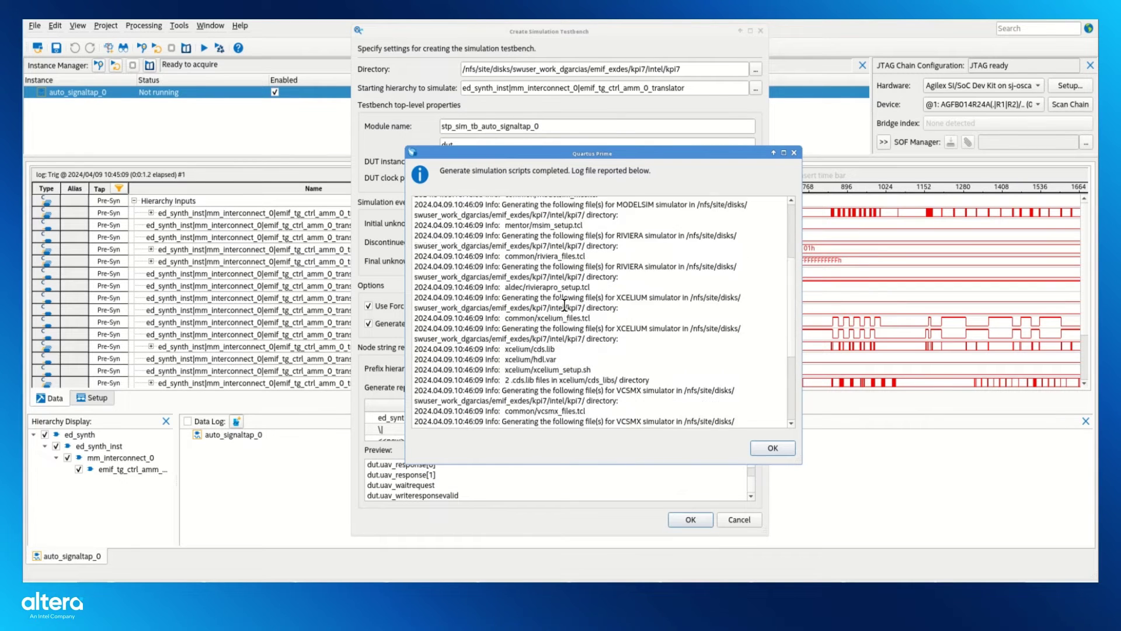
{"action": "scroll", "coordinate": [564, 305], "scroll_direction": "up", "scroll_amount": 4}
{"action": "scroll", "coordinate": [564, 306], "scroll_direction": "up", "scroll_amount": 15}
{"action": "scroll", "coordinate": [578, 295], "scroll_direction": "down", "scroll_amount": 3}
{"action": "scroll", "coordinate": [581, 292], "scroll_direction": "up", "scroll_amount": 3}
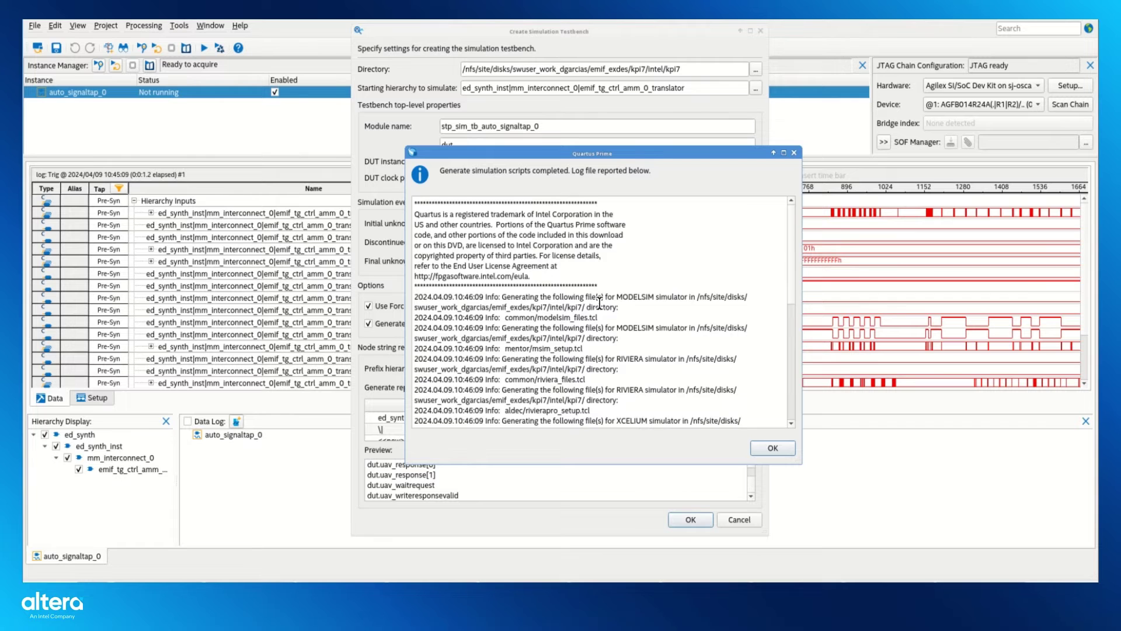
{"action": "scroll", "coordinate": [599, 303], "scroll_direction": "down", "scroll_amount": 15}
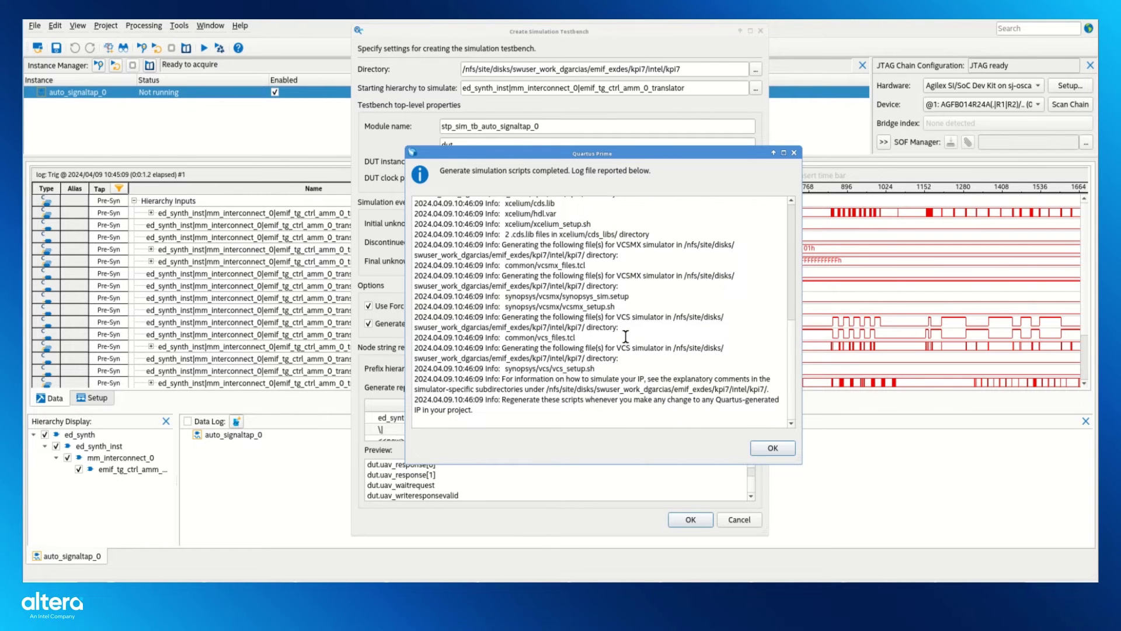
{"action": "scroll", "coordinate": [625, 336], "scroll_direction": "up", "scroll_amount": 15}
{"action": "scroll", "coordinate": [626, 336], "scroll_direction": "down", "scroll_amount": 2}
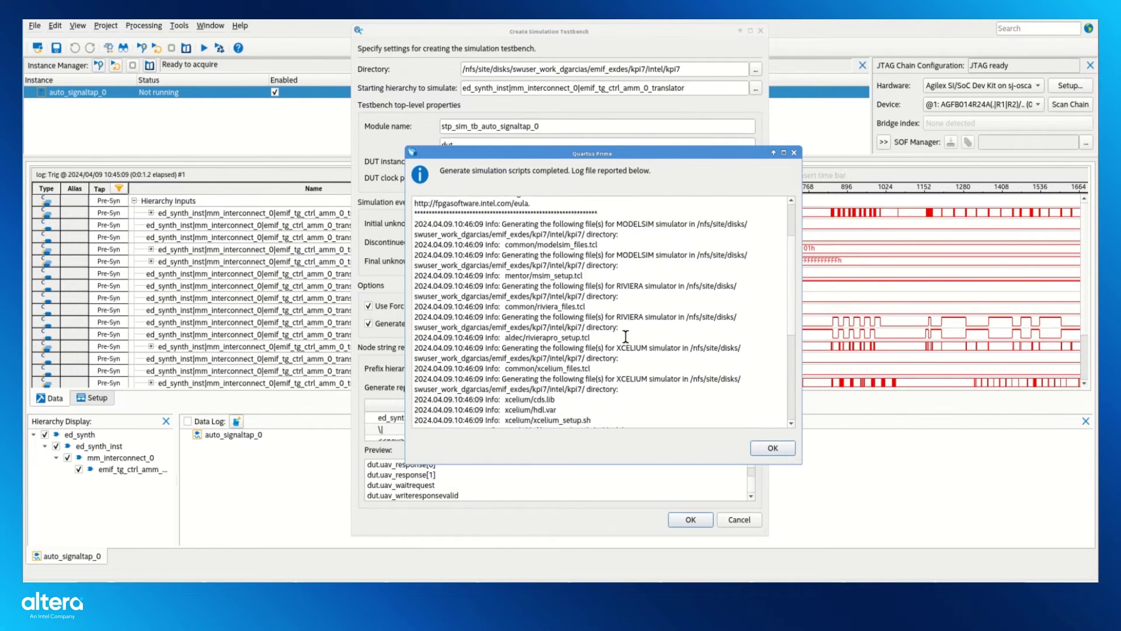
{"action": "scroll", "coordinate": [625, 336], "scroll_direction": "down", "scroll_amount": 6}
{"action": "scroll", "coordinate": [648, 337], "scroll_direction": "up", "scroll_amount": 15}
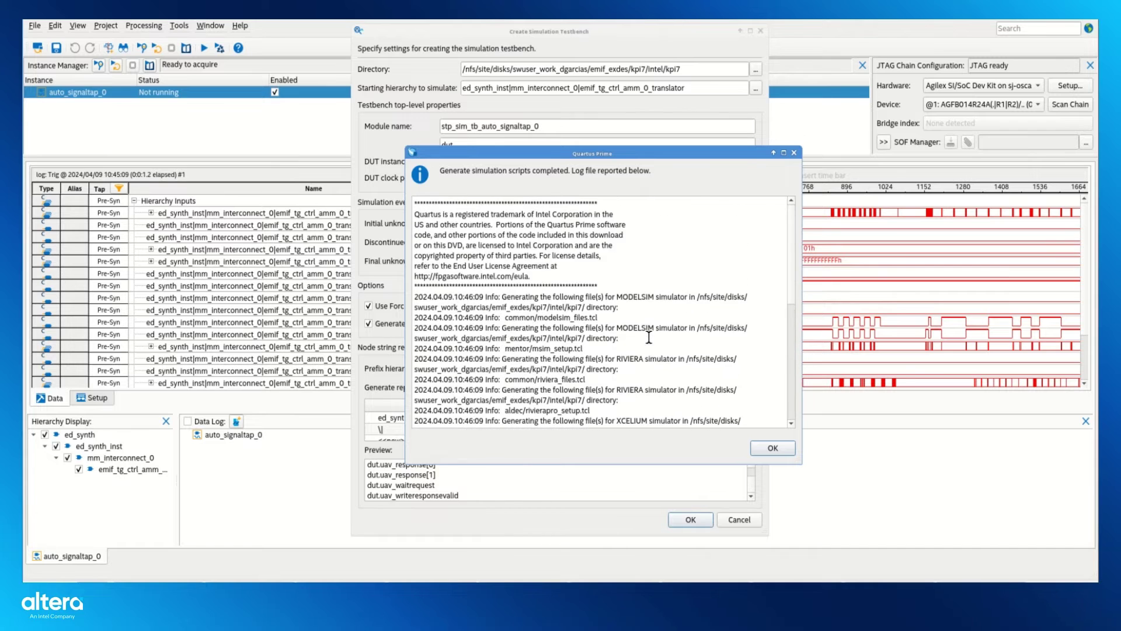
{"action": "scroll", "coordinate": [648, 337], "scroll_direction": "down", "scroll_amount": 15}
{"action": "scroll", "coordinate": [561, 311], "scroll_direction": "up", "scroll_amount": 8}
{"action": "scroll", "coordinate": [578, 321], "scroll_direction": "down", "scroll_amount": 6}
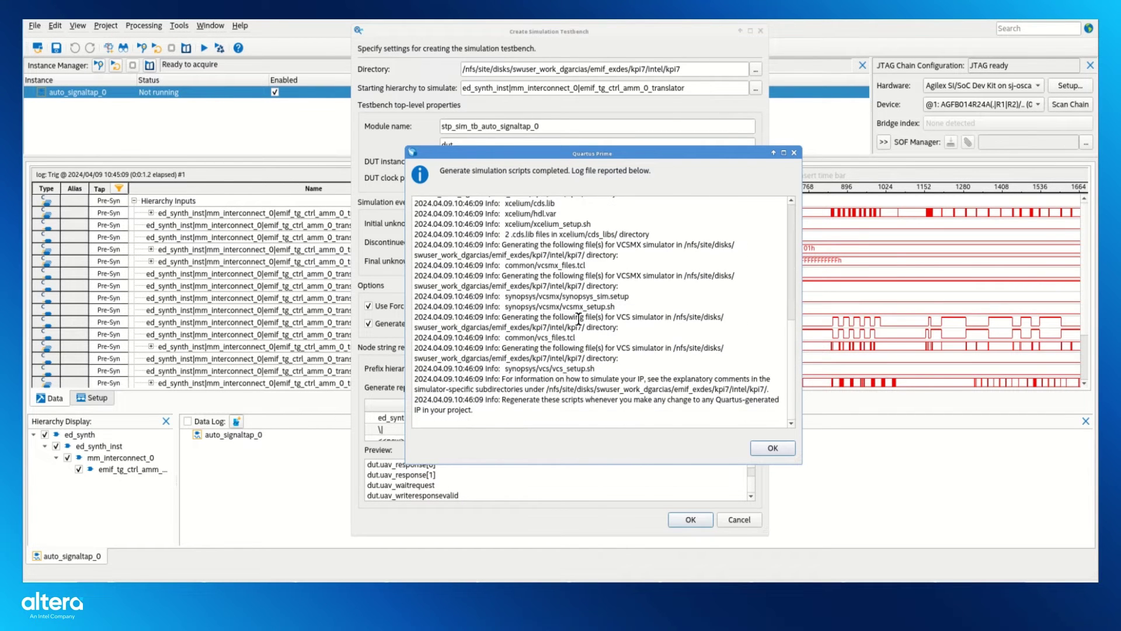
{"action": "scroll", "coordinate": [579, 319], "scroll_direction": "up", "scroll_amount": 6}
{"action": "scroll", "coordinate": [578, 319], "scroll_direction": "up", "scroll_amount": 1}
{"action": "scroll", "coordinate": [579, 320], "scroll_direction": "down", "scroll_amount": 6}
{"action": "scroll", "coordinate": [579, 320], "scroll_direction": "up", "scroll_amount": 6}
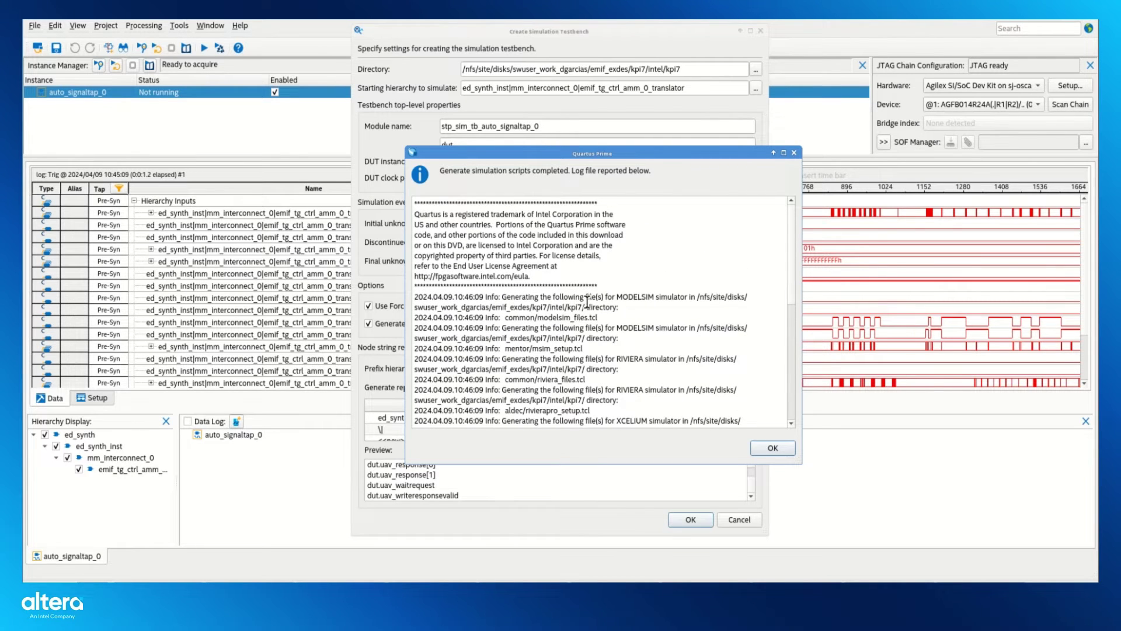
{"action": "scroll", "coordinate": [587, 301], "scroll_direction": "down", "scroll_amount": 6}
{"action": "scroll", "coordinate": [677, 310], "scroll_direction": "up", "scroll_amount": 6}
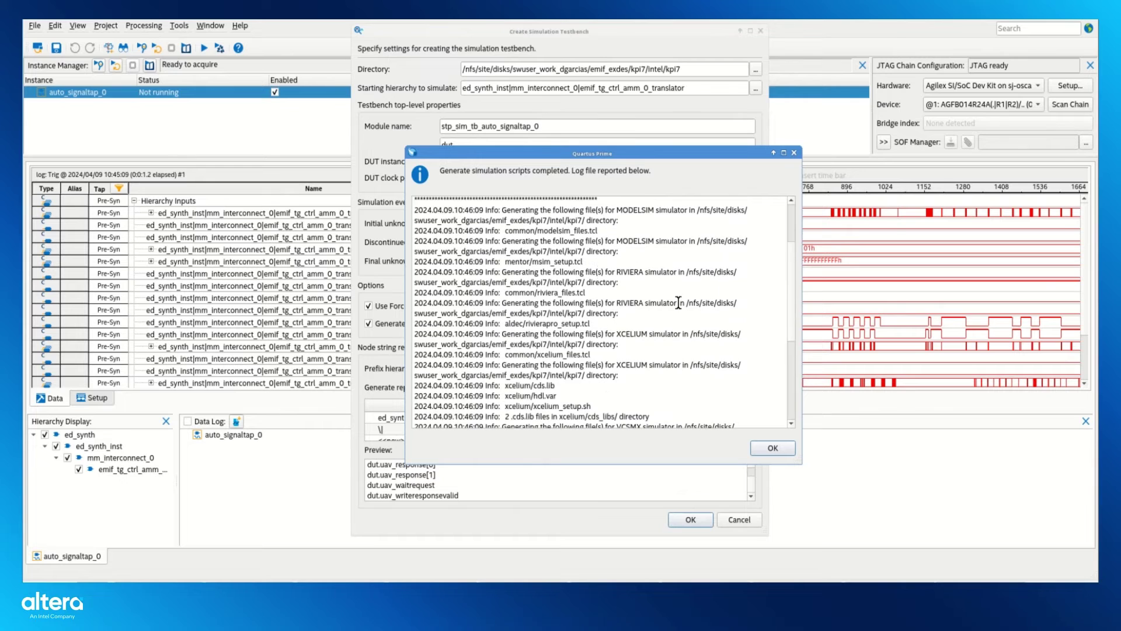
{"action": "scroll", "coordinate": [584, 321], "scroll_direction": "up", "scroll_amount": 2}
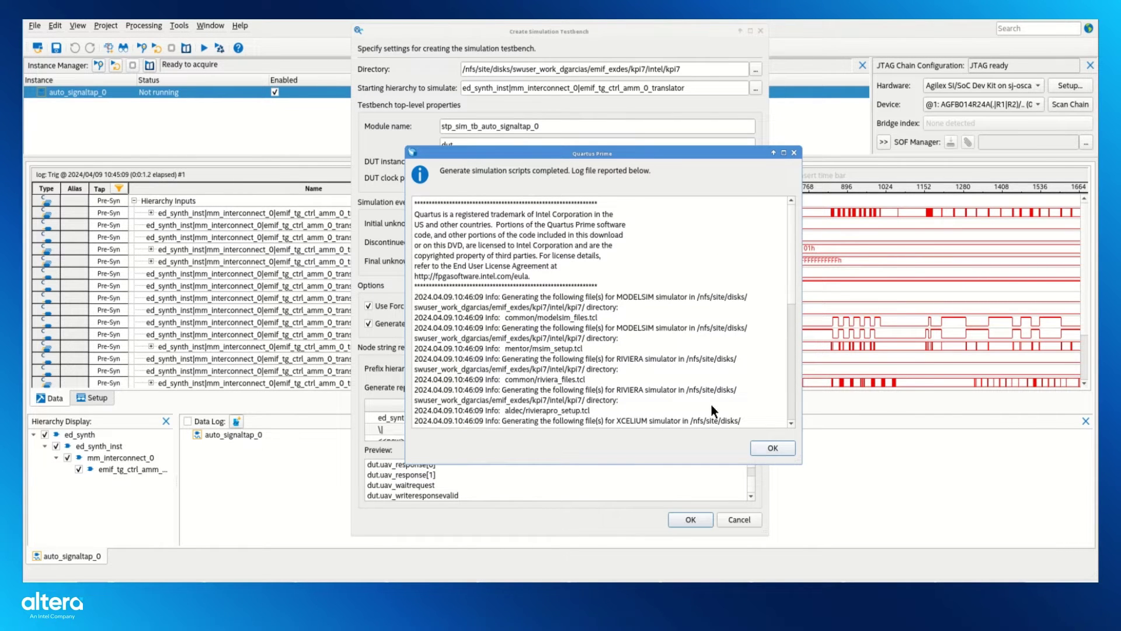
{"action": "left_click", "coordinate": [772, 449]}
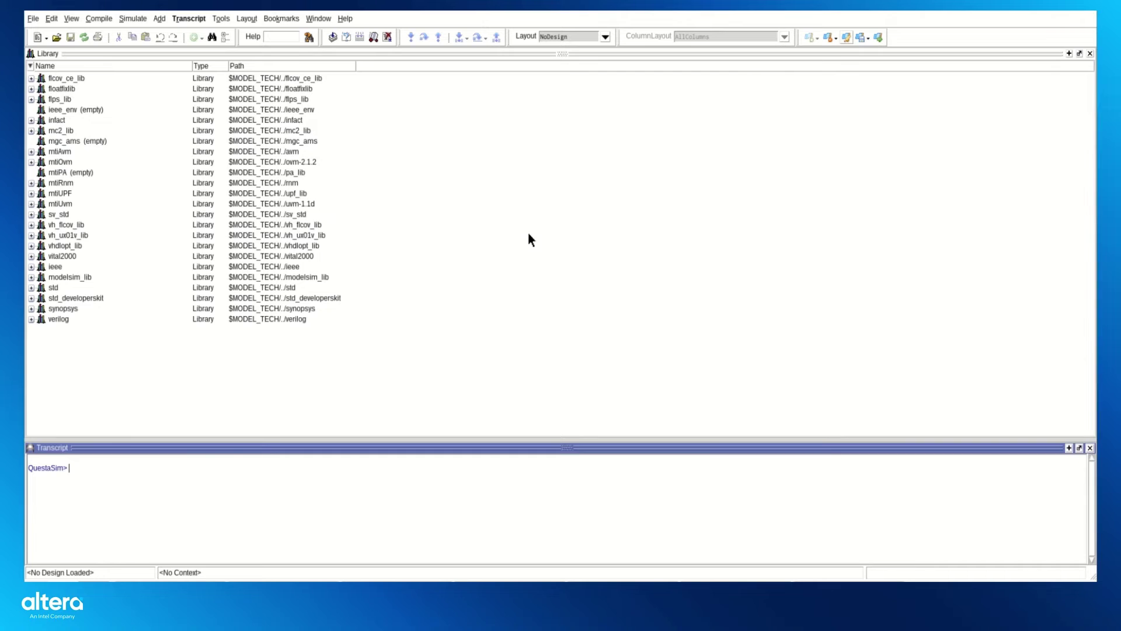
In QuestaSim, enlarge the transcript area and change the working directory to emif_exdes/kpi7/intel/kpi7
{"action": "left_click", "coordinate": [580, 234]}
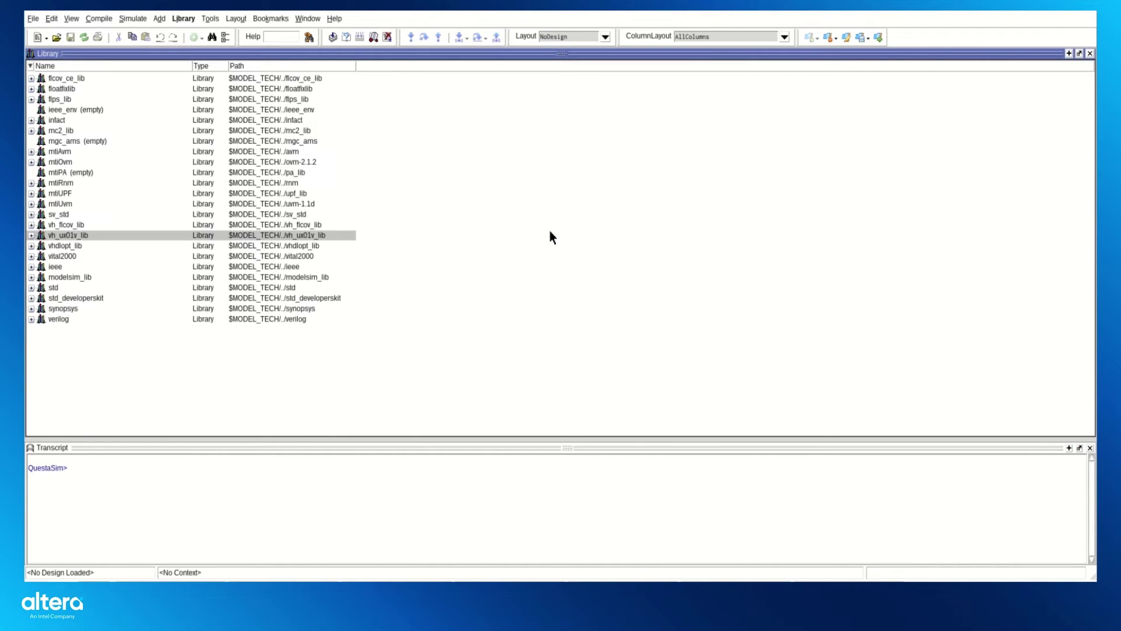
{"action": "left_click", "coordinate": [462, 488]}
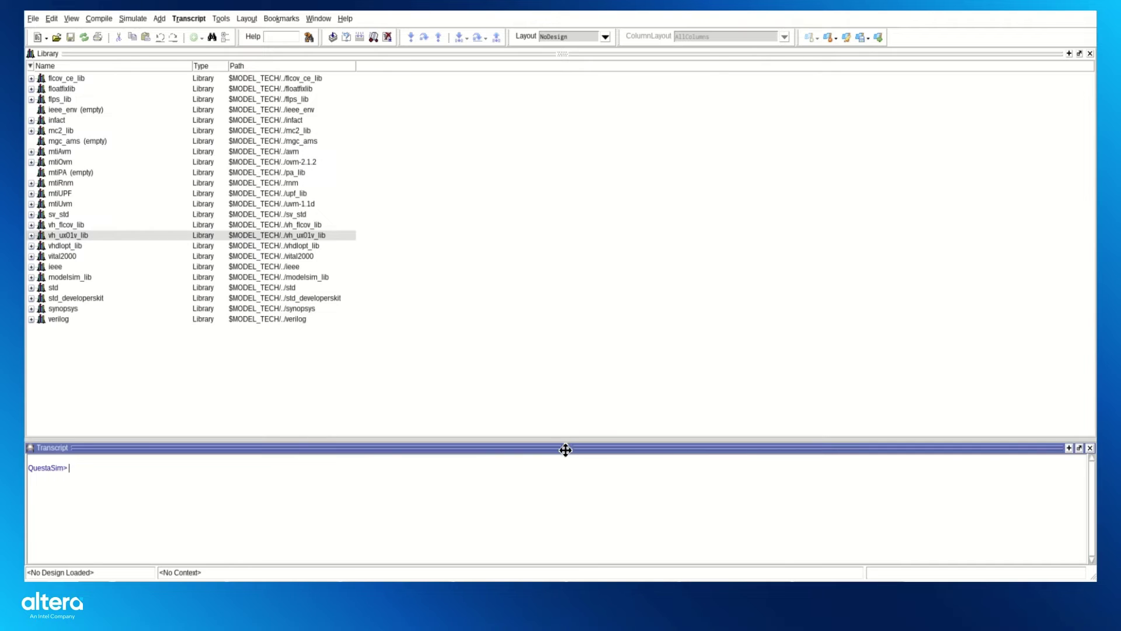
{"action": "left_click_drag", "start_coordinate": [565, 450], "coordinate": [562, 401]}
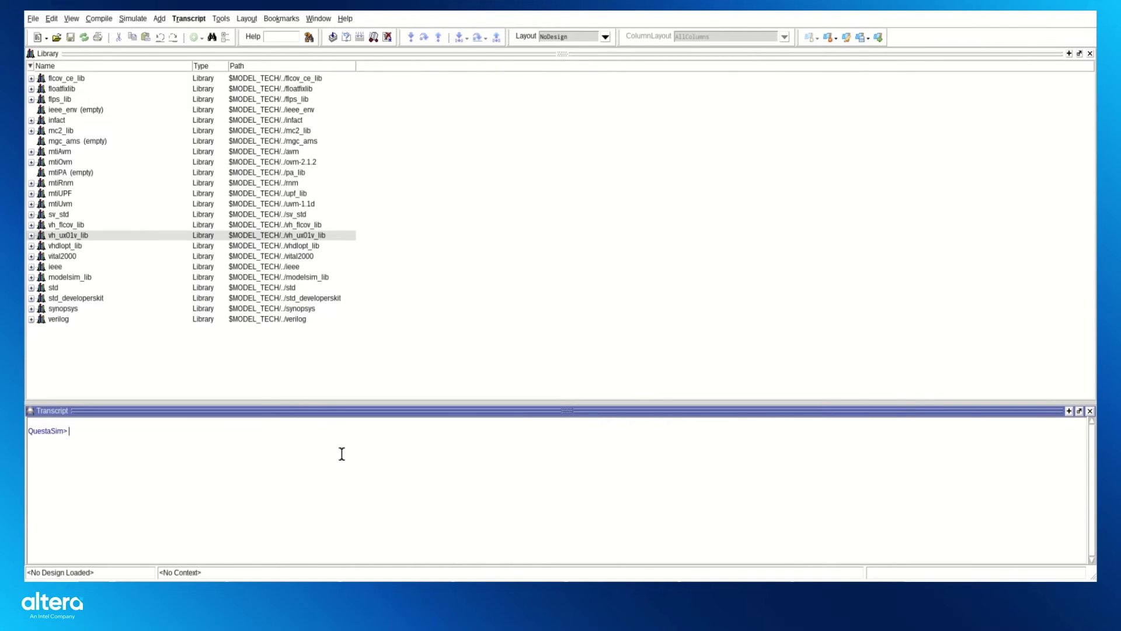
{"action": "type", "text": "cd e"}
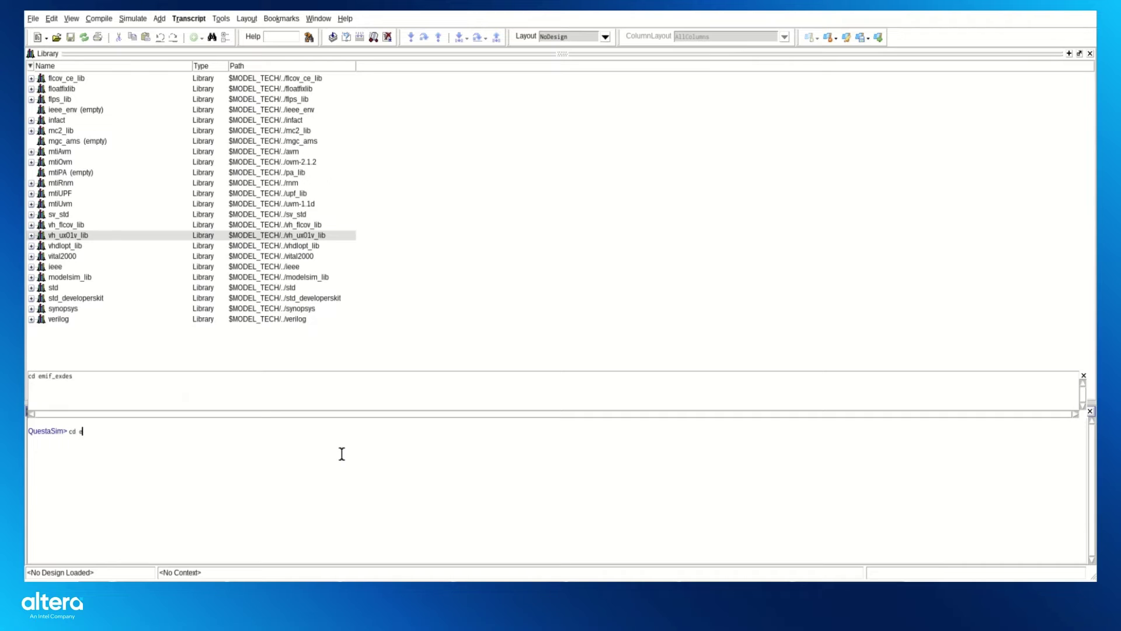
{"action": "type", "text": "mif_exdes/kpu"}
{"action": "type", "text": "i"}
{"action": "type", "text": "7/intel/"}
{"action": "type", "text": "kp"}
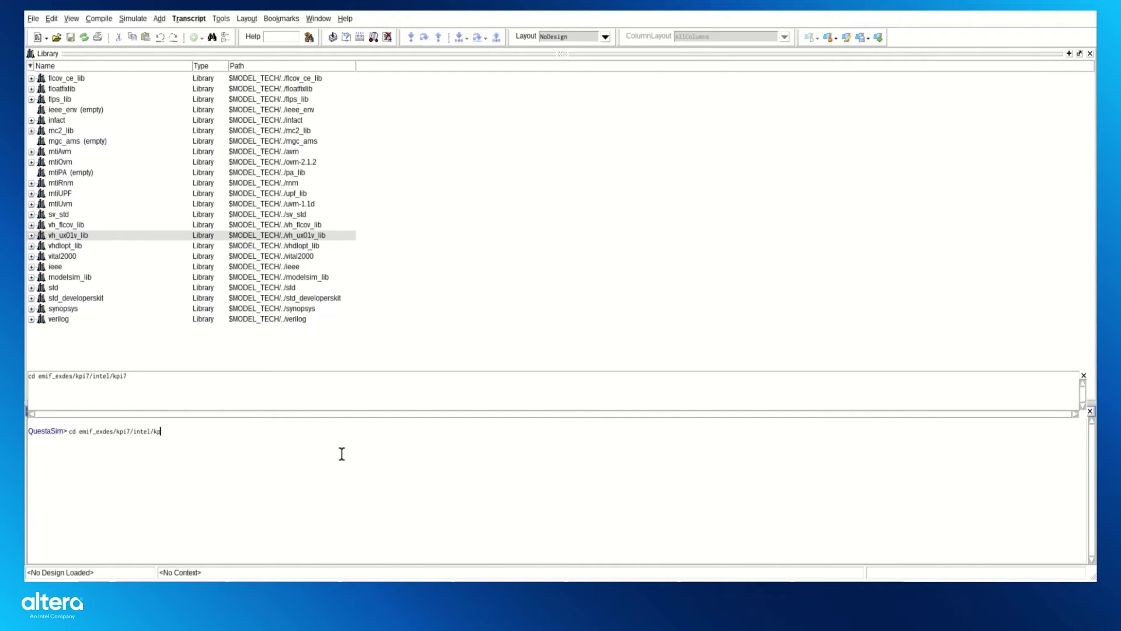
{"action": "type", "text": "i7"}
{"action": "key", "text": "Return"}
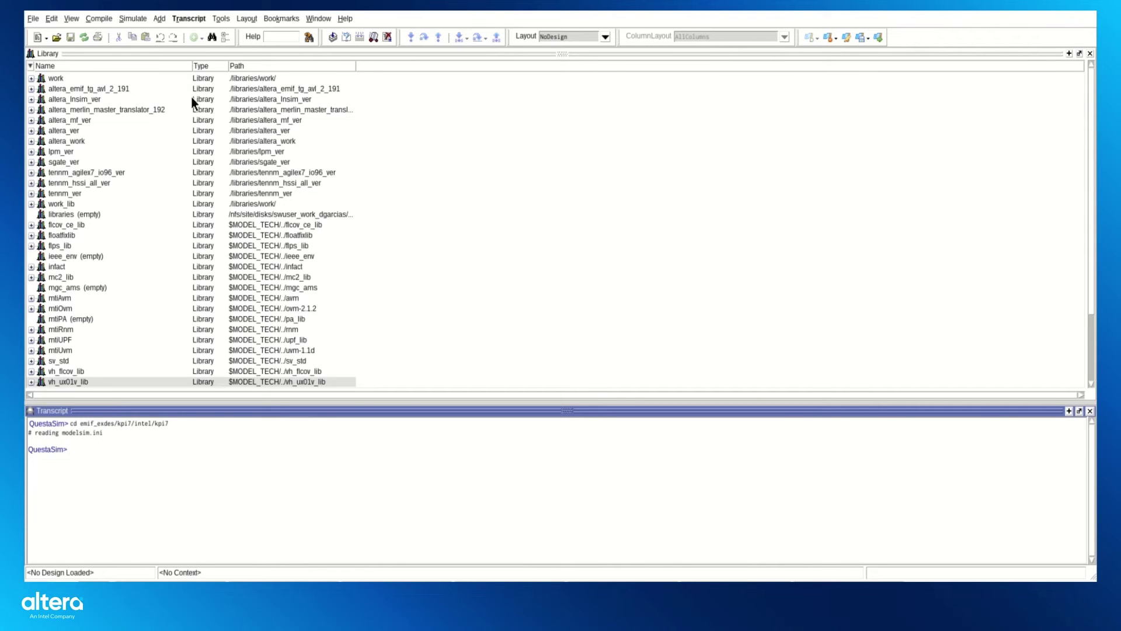
Look over the project's Altera simulation libraries, including altera_merlin_master_translator_192
{"action": "left_click", "coordinate": [74, 120]}
{"action": "left_click", "coordinate": [111, 91]}
{"action": "left_click", "coordinate": [100, 110]}
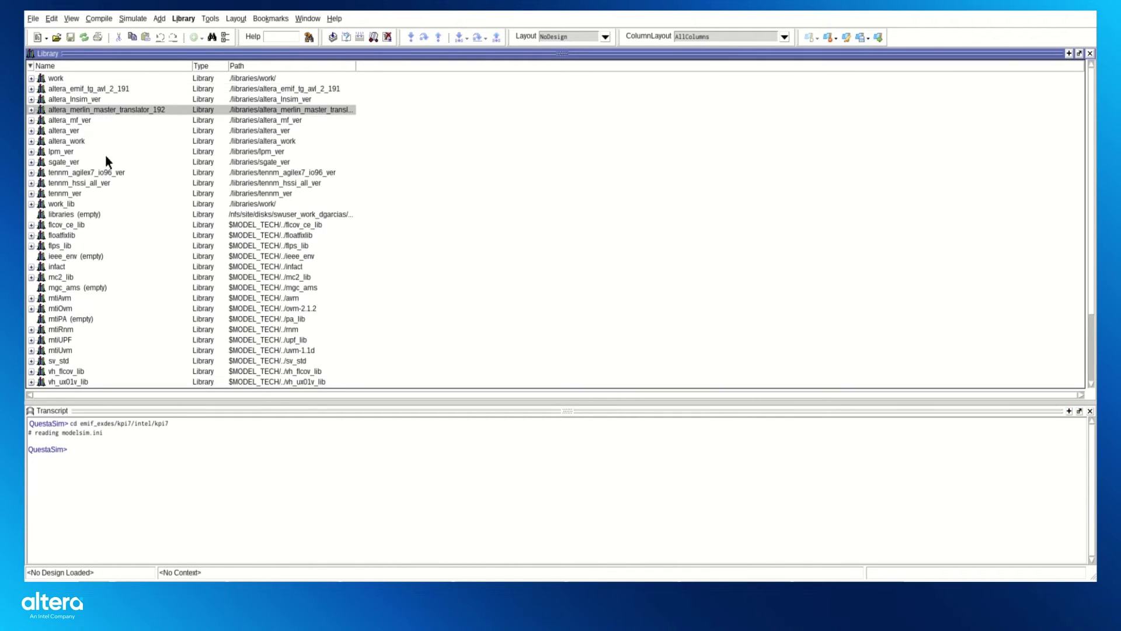
List the working directory with ls -la and check the listing for the generated testbench and simulator files
{"action": "left_click", "coordinate": [128, 445]}
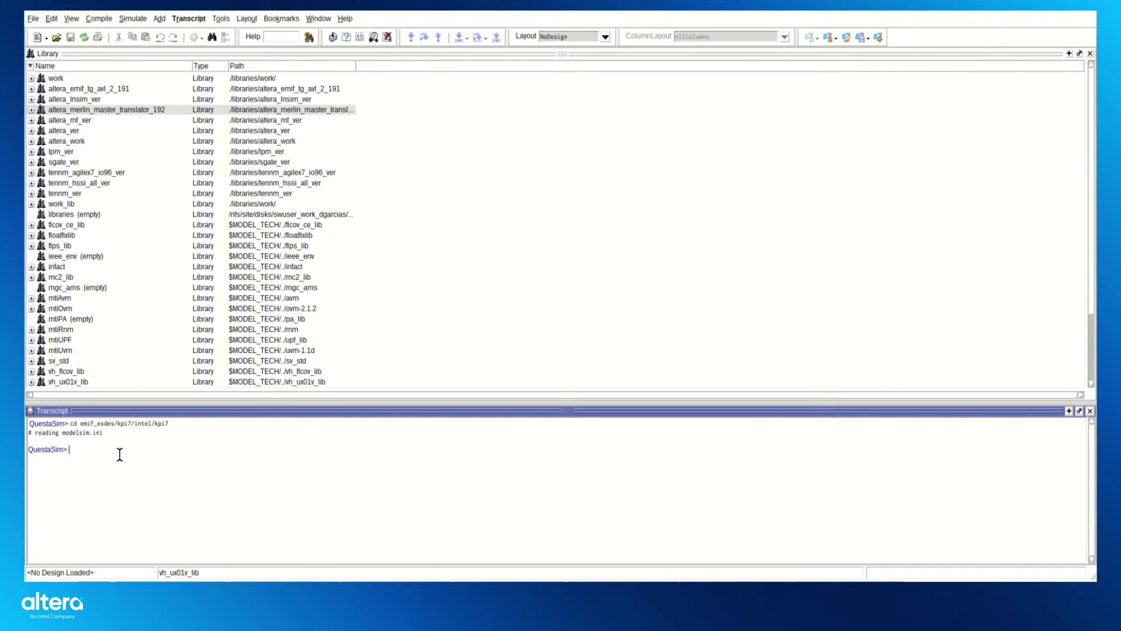
{"action": "type", "text": "ls -la"}
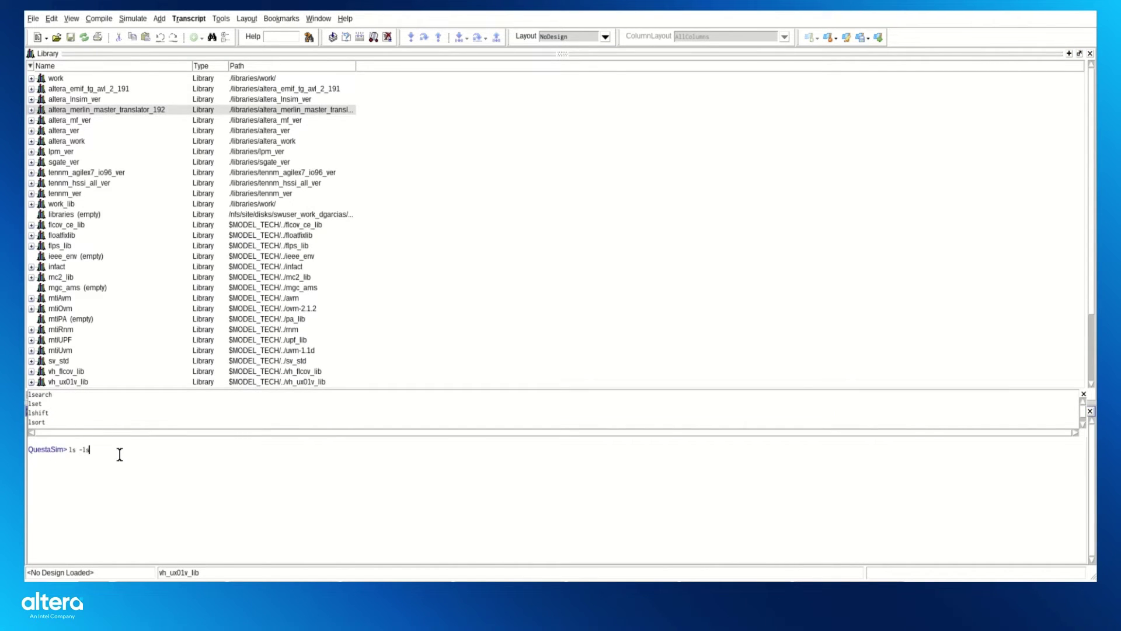
{"action": "key", "text": "Return"}
{"action": "scroll", "coordinate": [238, 474], "scroll_direction": "up", "scroll_amount": 3}
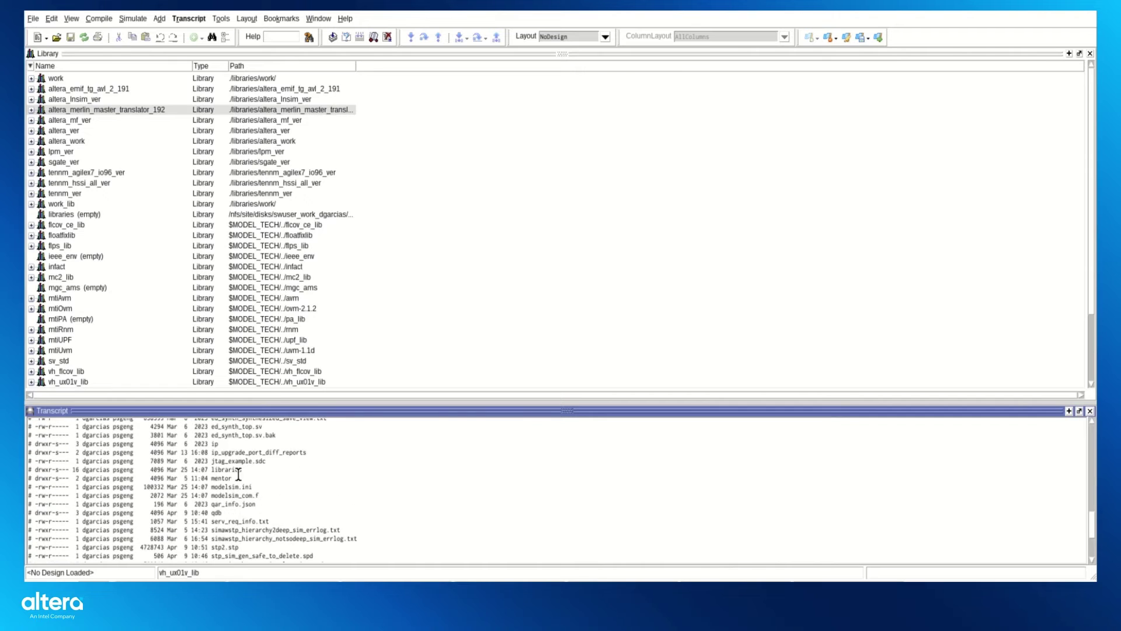
{"action": "scroll", "coordinate": [238, 474], "scroll_direction": "up", "scroll_amount": 10}
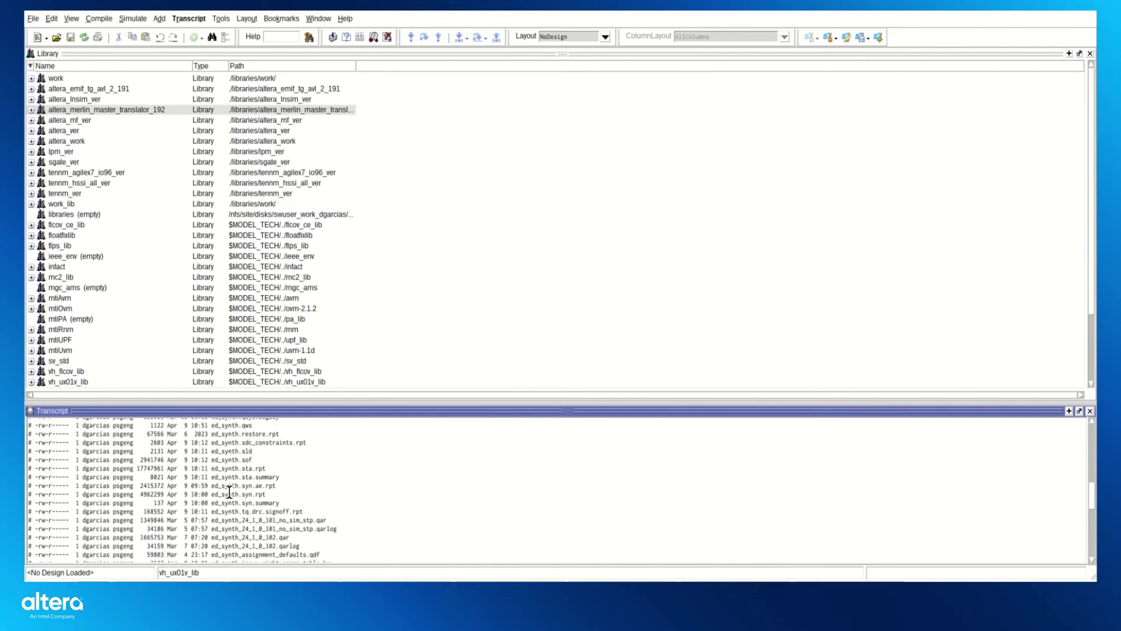
{"action": "scroll", "coordinate": [229, 492], "scroll_direction": "up", "scroll_amount": 10}
{"action": "scroll", "coordinate": [242, 479], "scroll_direction": "down", "scroll_amount": 3}
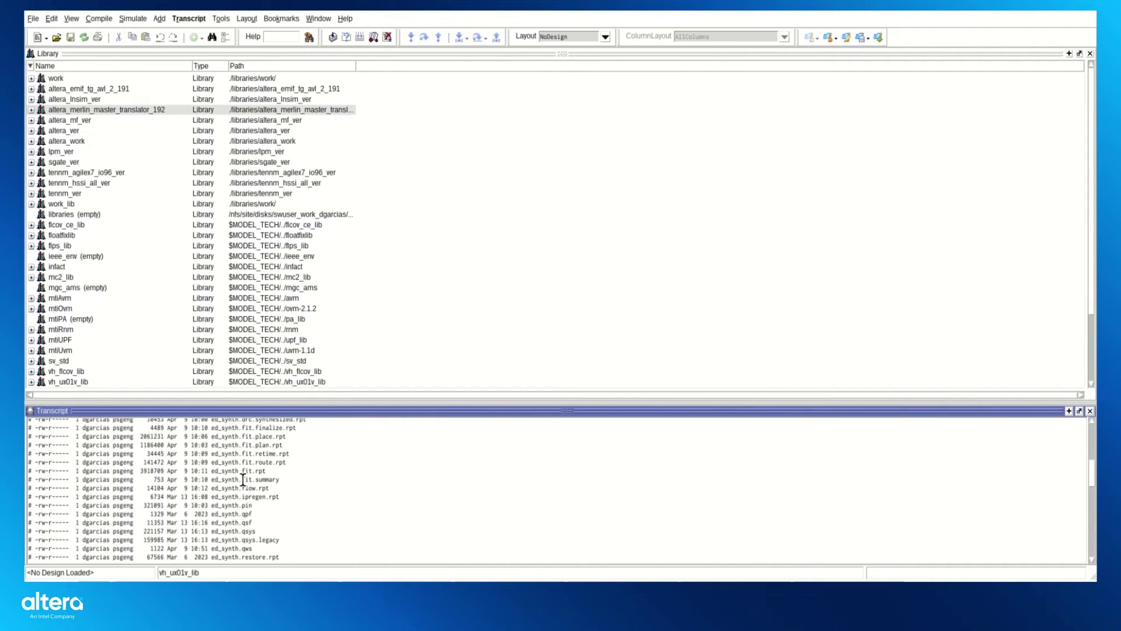
{"action": "scroll", "coordinate": [243, 479], "scroll_direction": "down", "scroll_amount": 15}
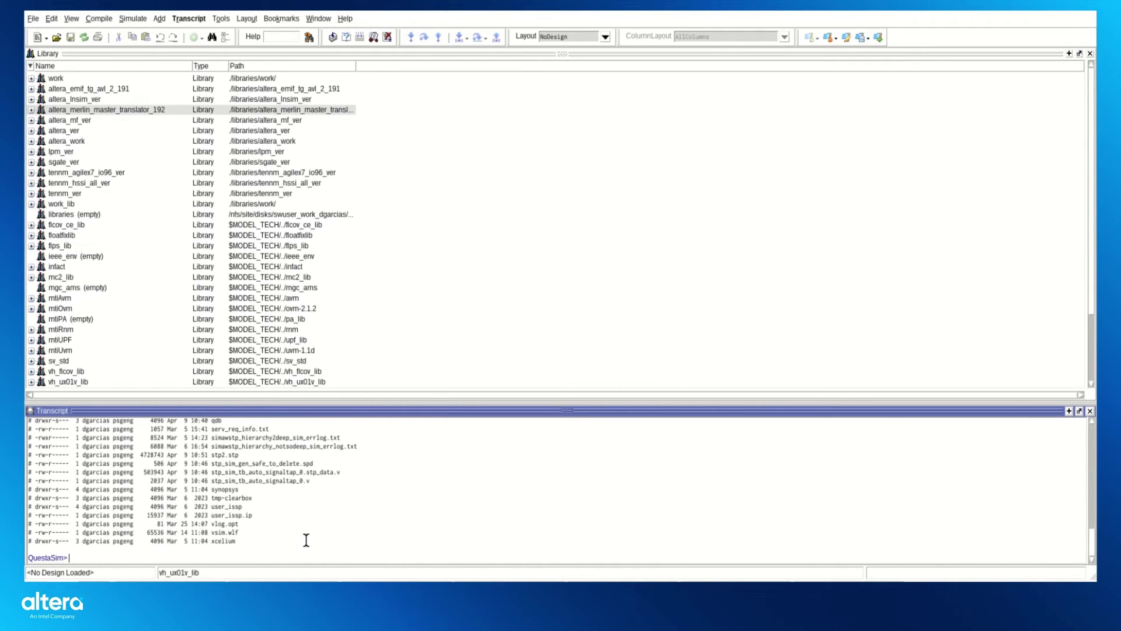
Open msim_setup.tcl from the mentor folder, filtering for TCL files, and look over the beginning of the script
{"action": "left_click", "coordinate": [34, 19]}
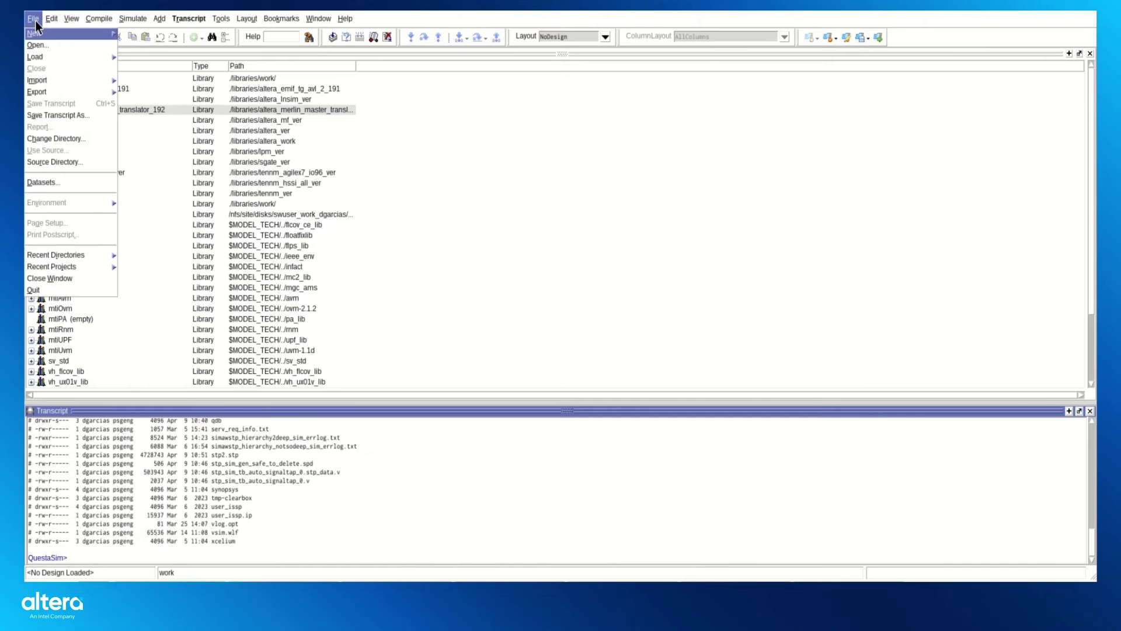
{"action": "left_click", "coordinate": [33, 19]}
{"action": "left_click", "coordinate": [33, 19]}
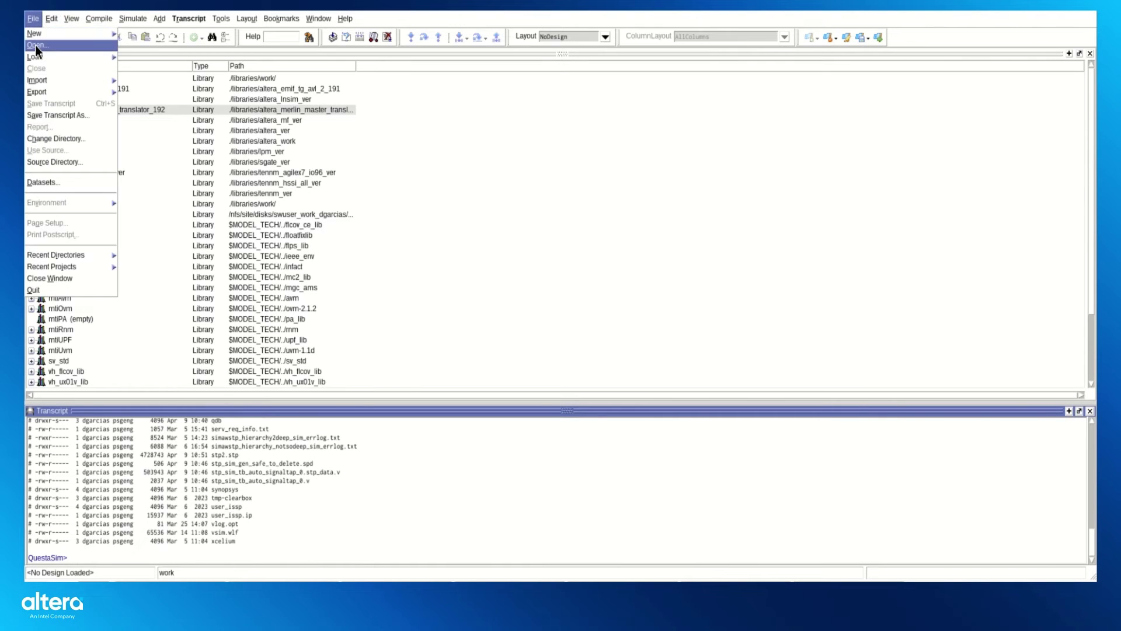
{"action": "left_click", "coordinate": [35, 45]}
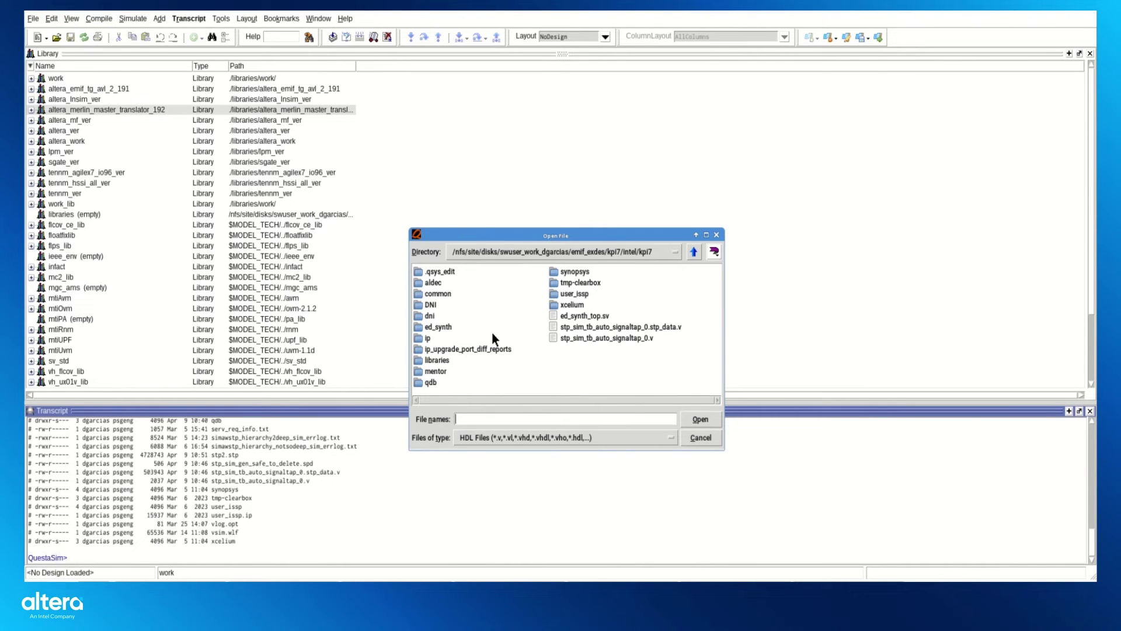
{"action": "left_click", "coordinate": [441, 371]}
{"action": "double_click", "coordinate": [440, 372]}
{"action": "left_click", "coordinate": [558, 439]}
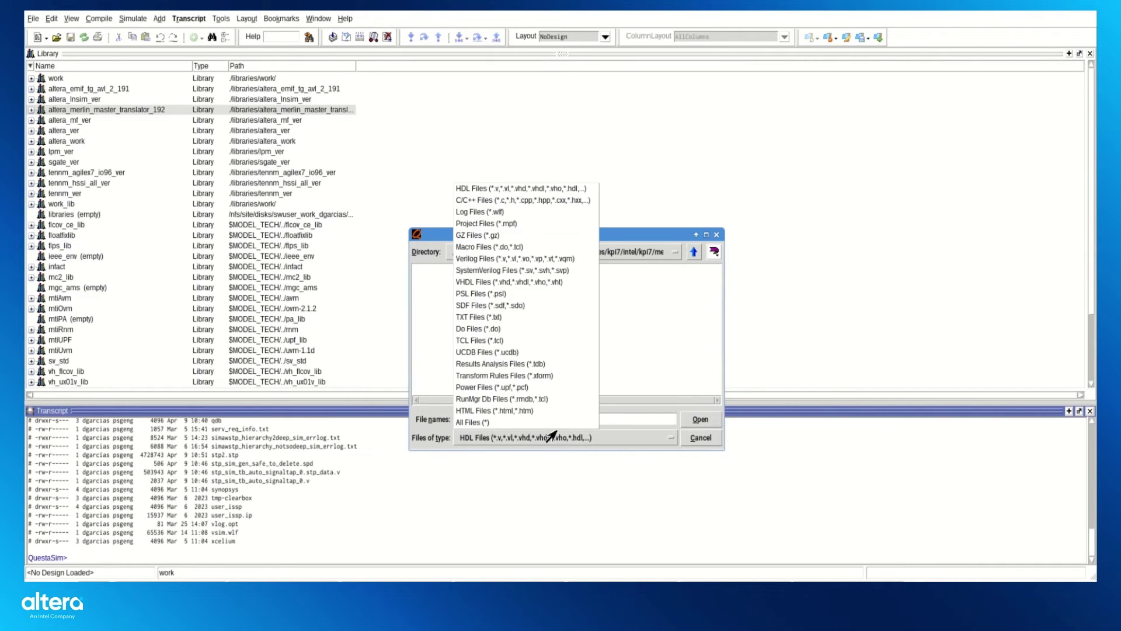
{"action": "left_click", "coordinate": [507, 341]}
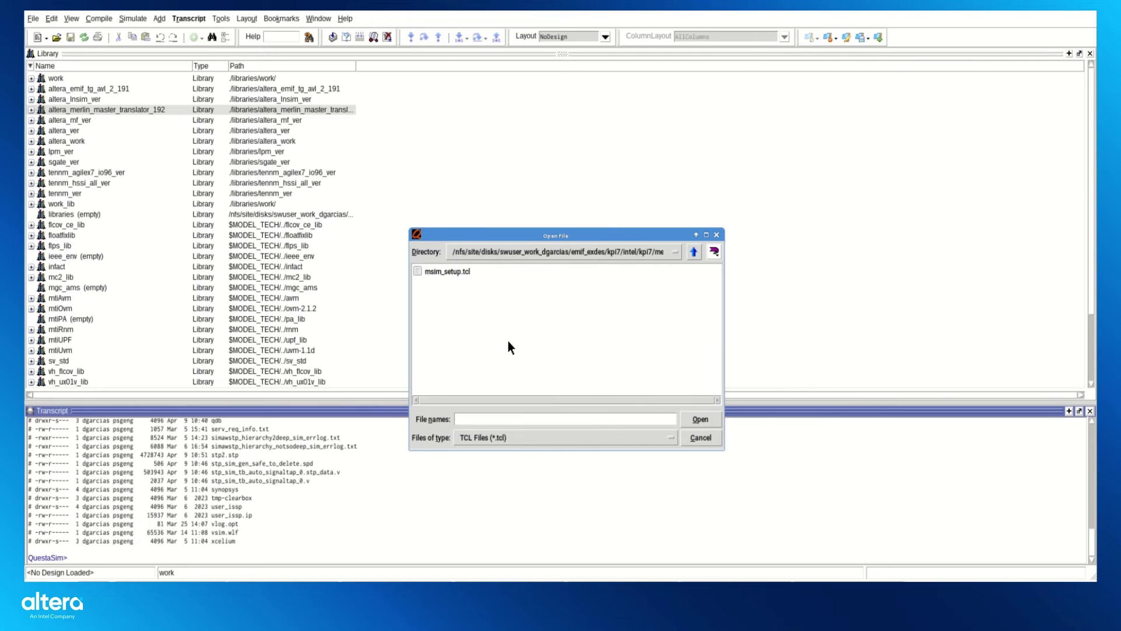
{"action": "left_click", "coordinate": [461, 271]}
{"action": "left_click", "coordinate": [701, 418]}
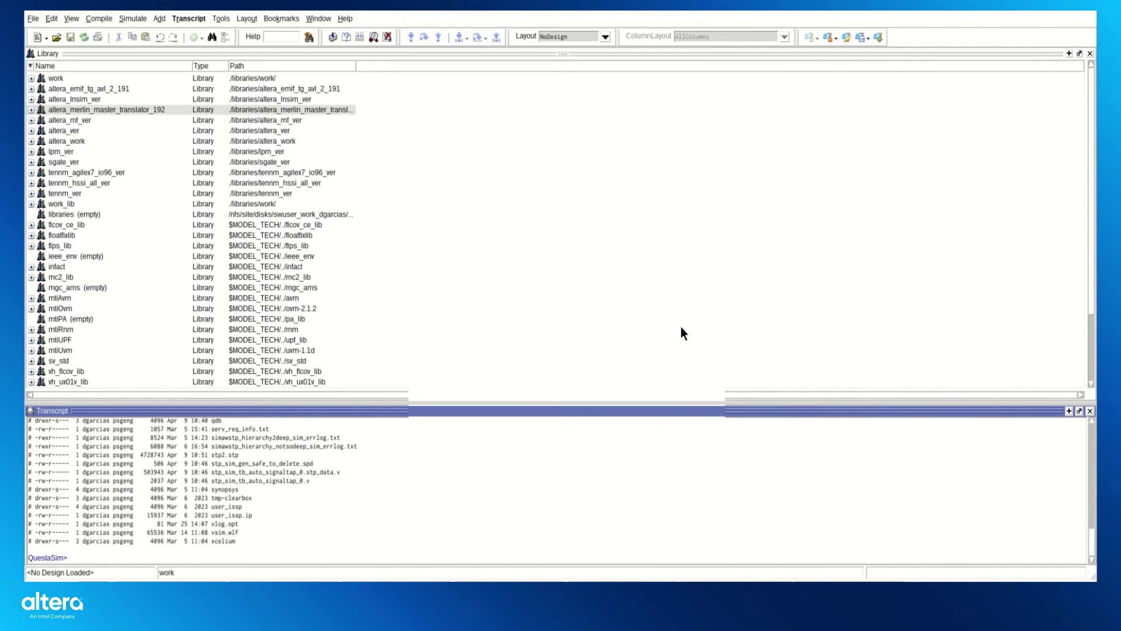
{"action": "scroll", "coordinate": [430, 176], "scroll_direction": "down", "scroll_amount": 5}
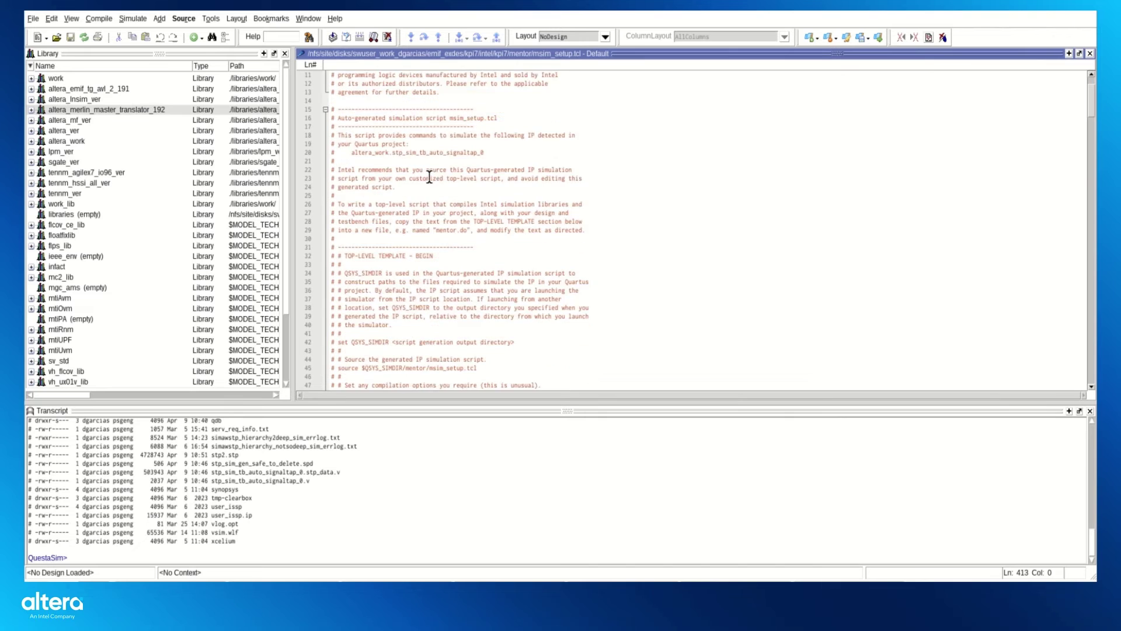
{"action": "scroll", "coordinate": [429, 176], "scroll_direction": "up", "scroll_amount": 5}
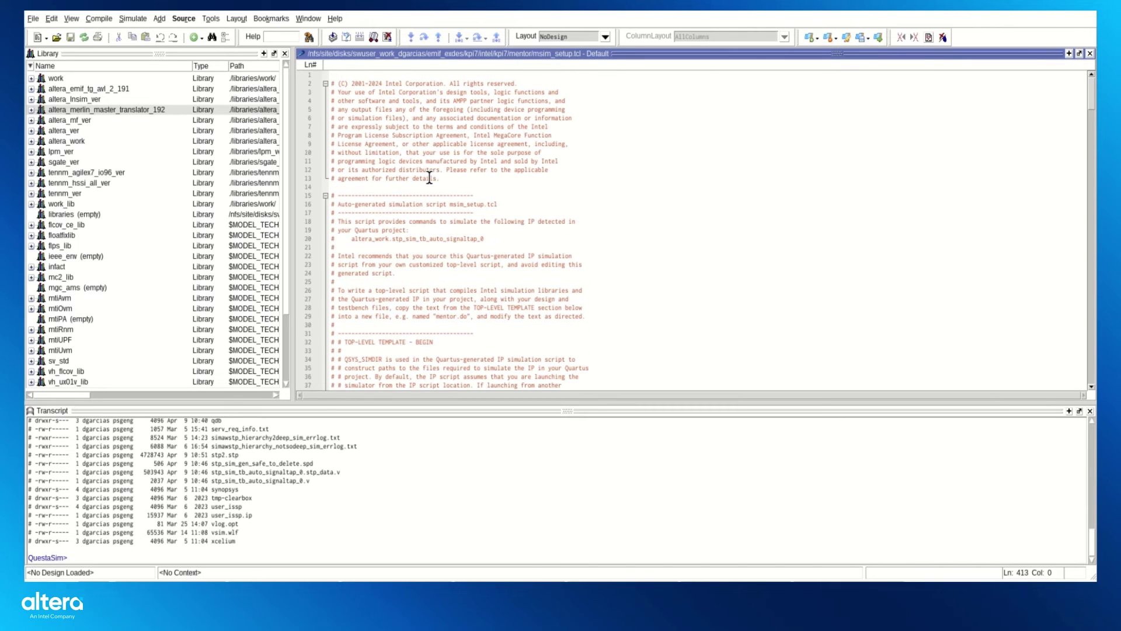
Copy the "set QSYS_SIMDIR <script generation output directory>" line from the script's top-level template to the QuestaSim prompt
{"action": "scroll", "coordinate": [429, 176], "scroll_direction": "down", "scroll_amount": 12}
{"action": "scroll", "coordinate": [429, 176], "scroll_direction": "up", "scroll_amount": 3}
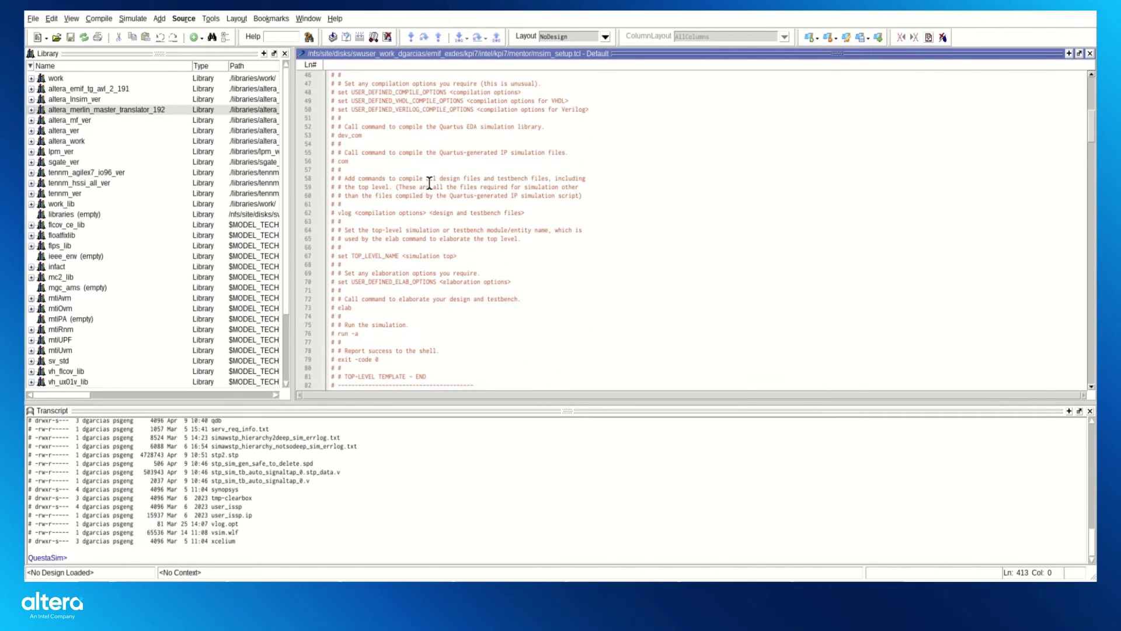
{"action": "scroll", "coordinate": [429, 177], "scroll_direction": "down", "scroll_amount": 5}
{"action": "scroll", "coordinate": [426, 179], "scroll_direction": "up", "scroll_amount": 5}
{"action": "scroll", "coordinate": [421, 184], "scroll_direction": "up", "scroll_amount": 4}
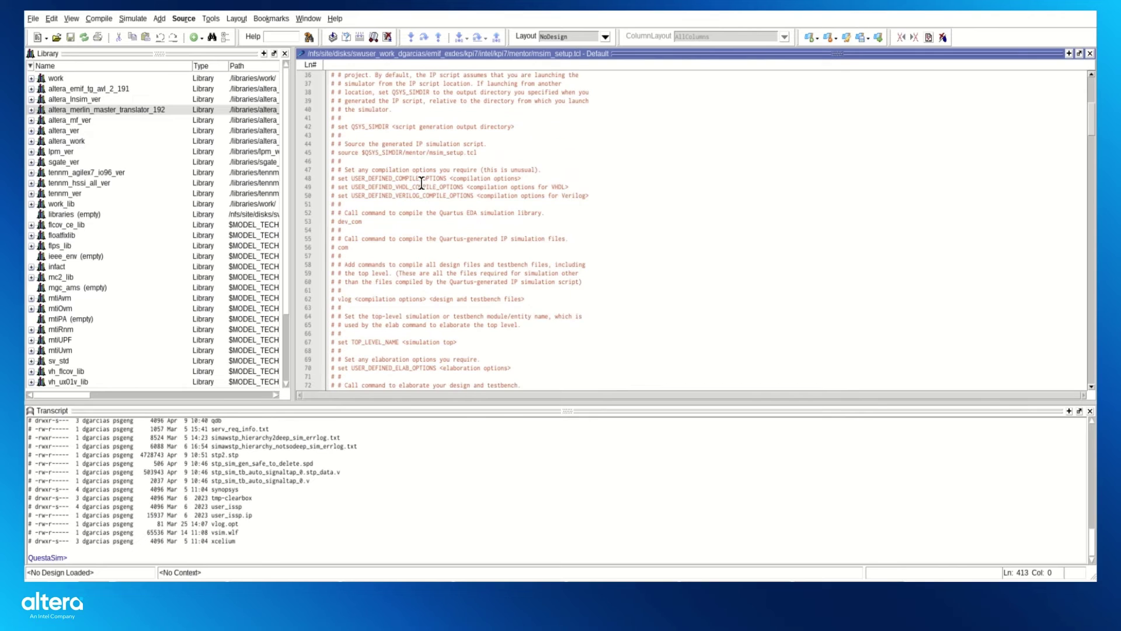
{"action": "scroll", "coordinate": [414, 175], "scroll_direction": "up", "scroll_amount": 1}
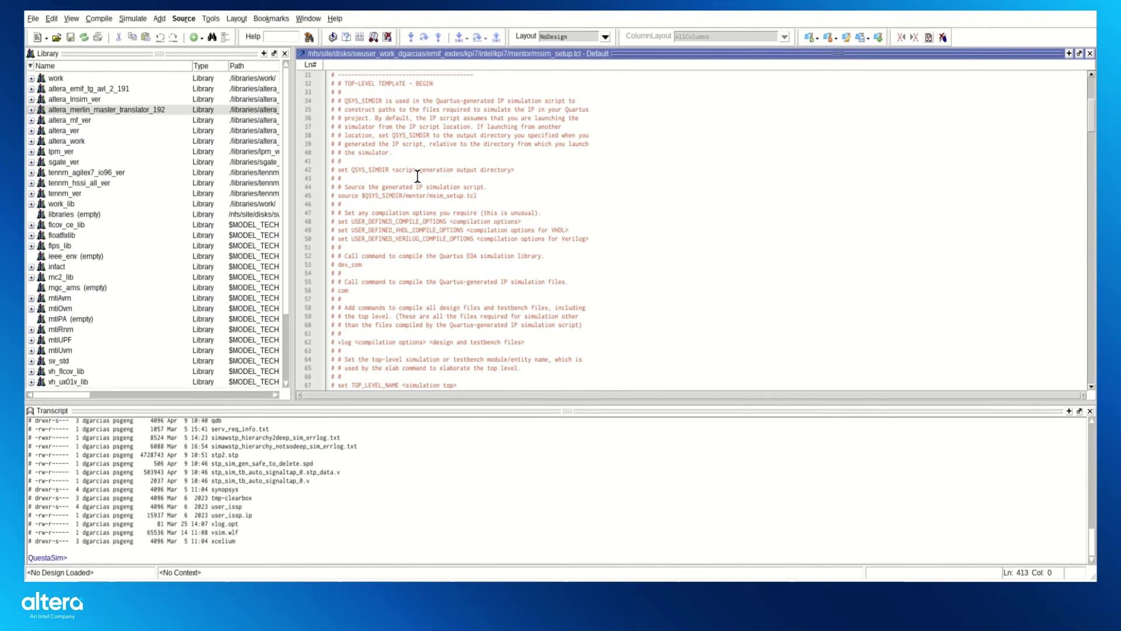
{"action": "left_click", "coordinate": [350, 169]}
{"action": "left_click_drag", "start_coordinate": [509, 171], "coordinate": [337, 173]}
{"action": "key", "text": "cmd+c"}
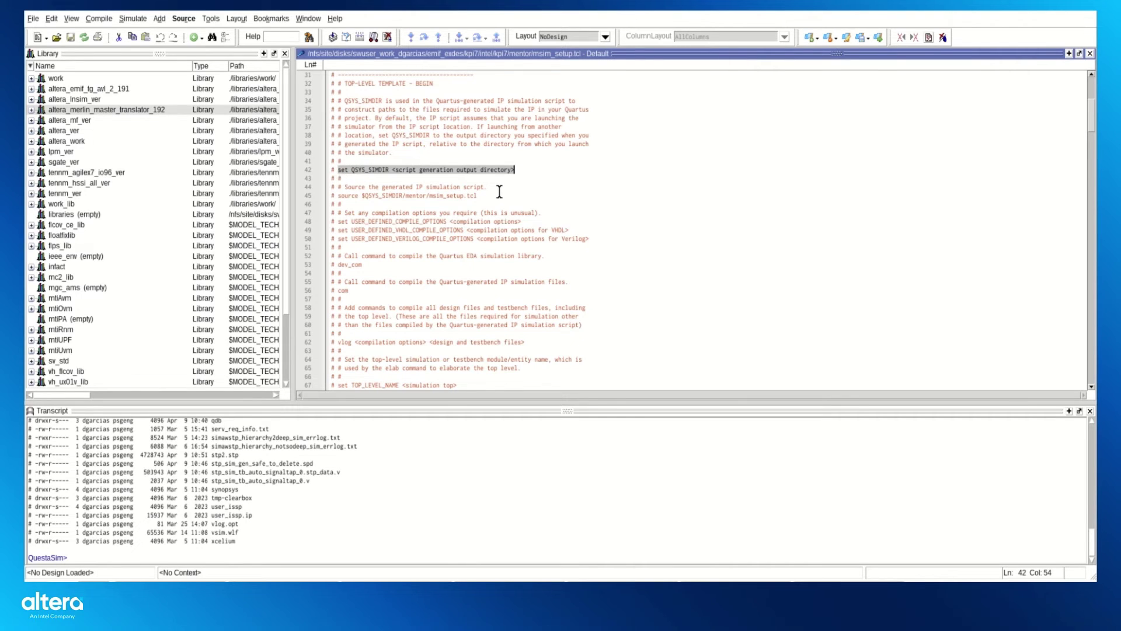
{"action": "left_click", "coordinate": [154, 554]}
{"action": "middle_click", "coordinate": [154, 555]}
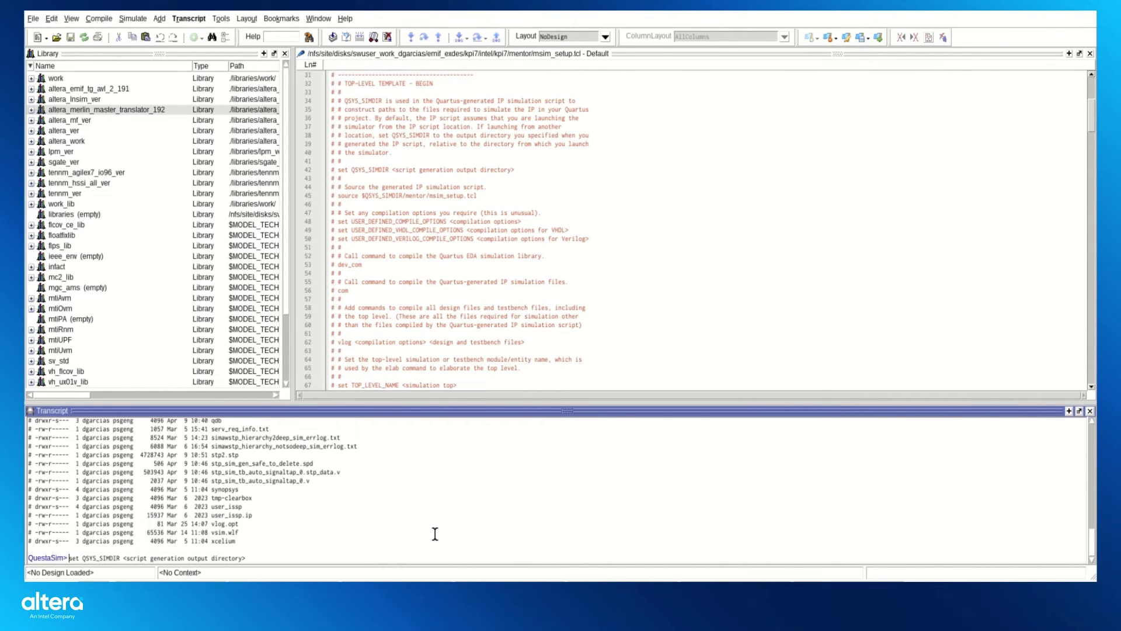
Replace the output directory placeholder with ./ and run set QSYS_SIMDIR ./ in the transcript
{"action": "key", "text": "BackSpace"}
{"action": "key", "text": "BackSpace"}
{"action": "key", "text": "BackSpace"}
{"action": "key", "text": "BackSpace"}
{"action": "key", "text": "BackSpace"}
{"action": "key", "text": "BackSpace"}
{"action": "key", "text": "BackSpace"}
{"action": "key", "text": "BackSpace"}
{"action": "key", "text": "BackSpace"}
{"action": "key", "text": "BackSpace"}
{"action": "key", "text": "BackSpace"}
{"action": "key", "text": "BackSpace"}
{"action": "key", "text": "BackSpace"}
{"action": "key", "text": "BackSpace"}
{"action": "key", "text": "BackSpace"}
{"action": "key", "text": "BackSpace"}
{"action": "key", "text": "BackSpace"}
{"action": "key", "text": "BackSpace"}
{"action": "key", "text": "BackSpace"}
{"action": "key", "text": "BackSpace"}
{"action": "key", "text": "BackSpace"}
{"action": "key", "text": "BackSpace"}
{"action": "key", "text": "BackSpace"}
{"action": "key", "text": "BackSpace"}
{"action": "key", "text": "BackSpace"}
{"action": "key", "text": "BackSpace"}
{"action": "key", "text": "BackSpace"}
{"action": "key", "text": "BackSpace"}
{"action": "key", "text": "BackSpace"}
{"action": "key", "text": "BackSpace"}
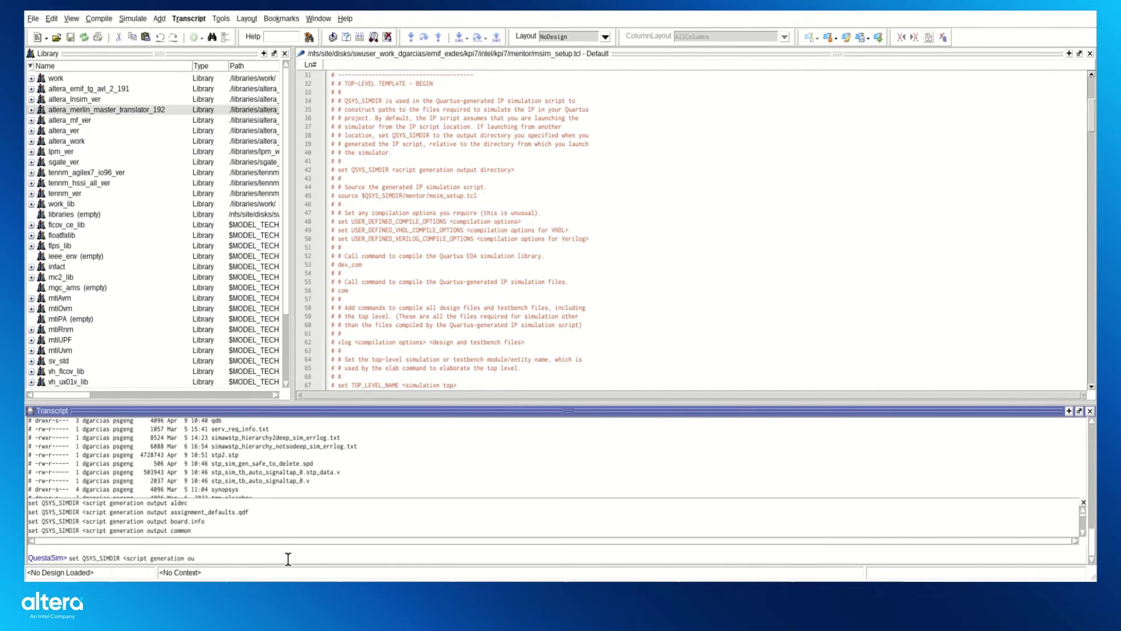
{"action": "key", "text": "BackSpace"}
{"action": "key", "text": "BackSpace"}
{"action": "key", "text": "BackSpace"}
{"action": "key", "text": "BackSpace"}
{"action": "key", "text": "BackSpace"}
{"action": "key", "text": "BackSpace"}
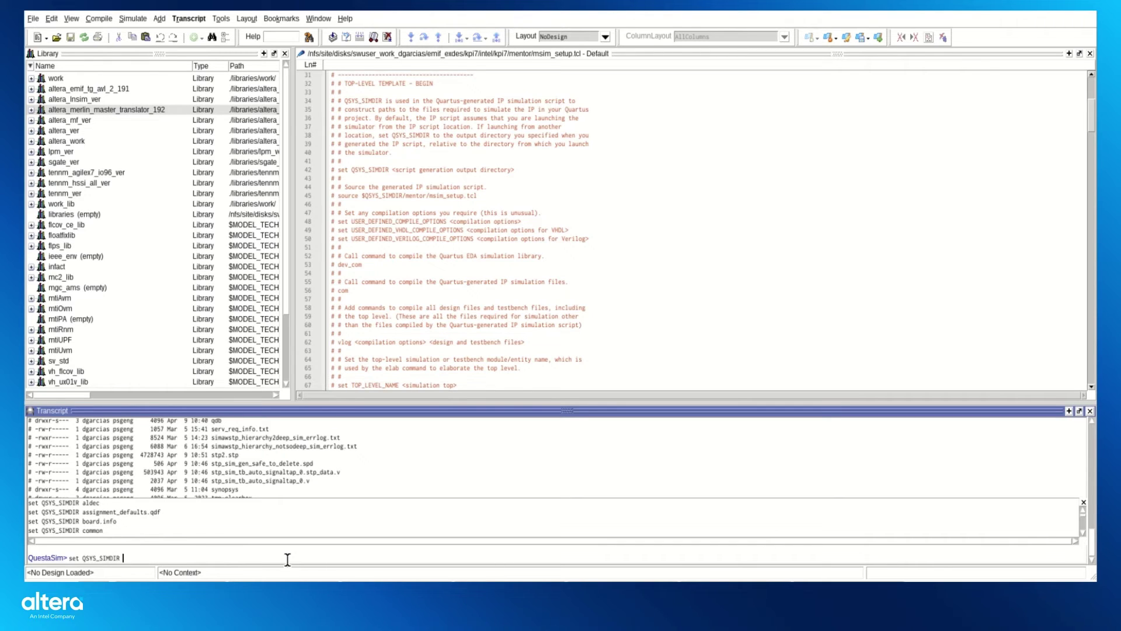
{"action": "type", "text": "./"}
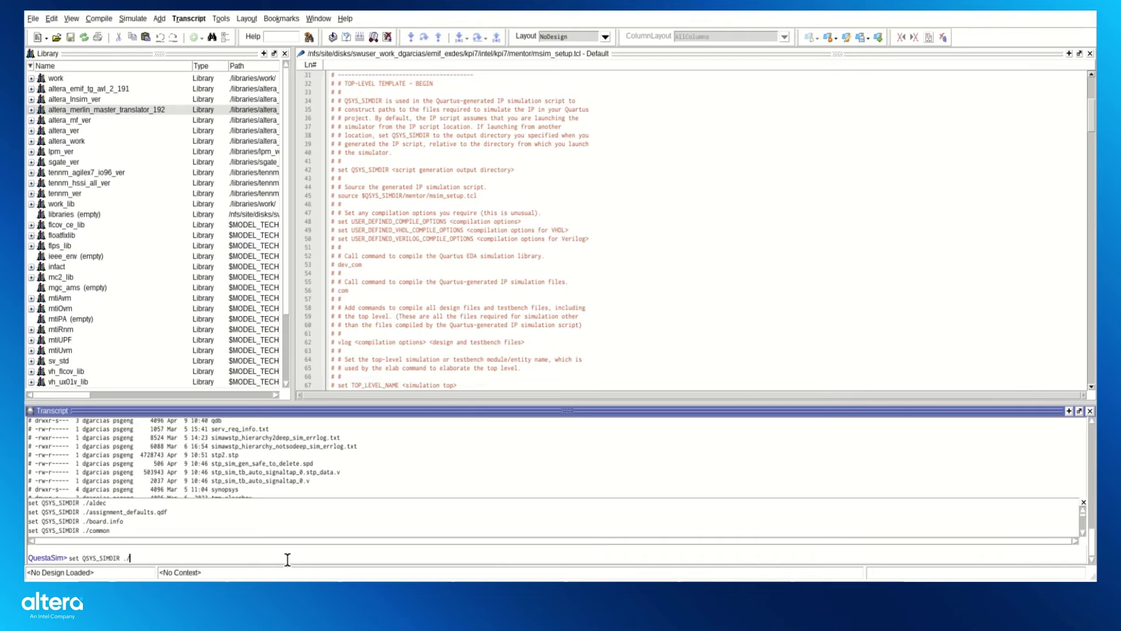
{"action": "key", "text": "Return"}
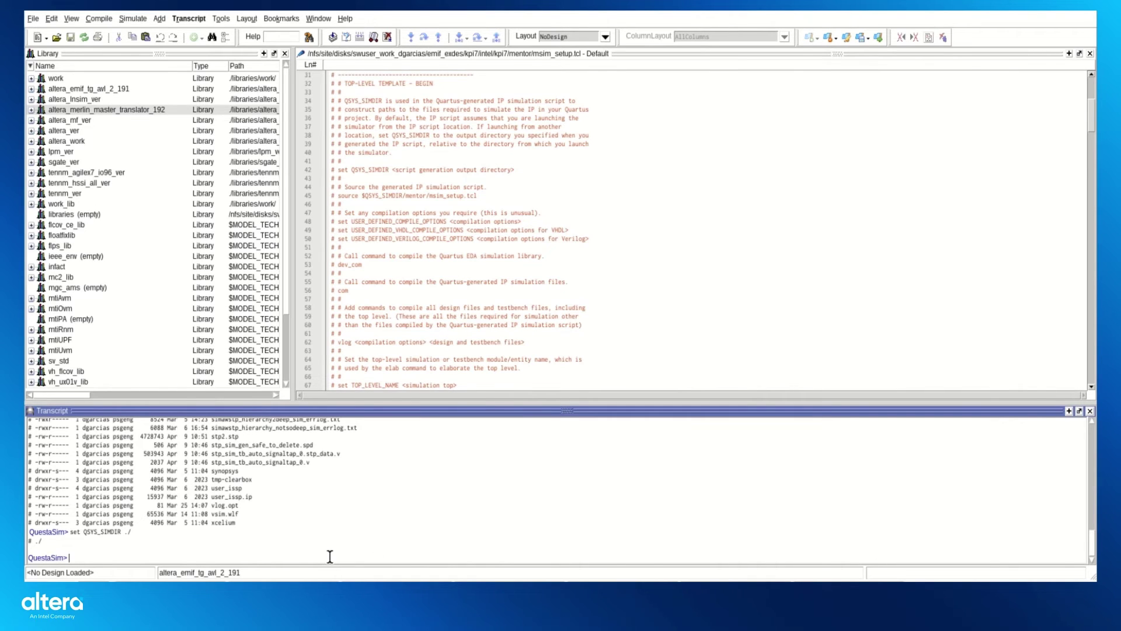
Source the setup script mentor/msim_setup.tcl from the QuestaSim prompt
{"action": "type", "text": "source "}
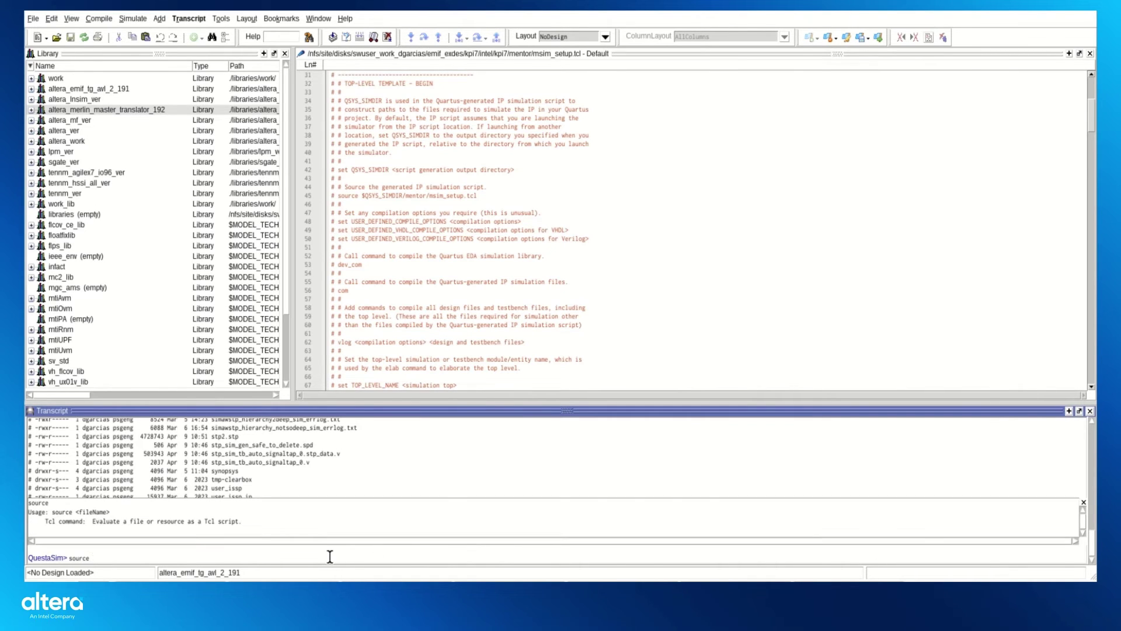
{"action": "type", "text": "msim_"}
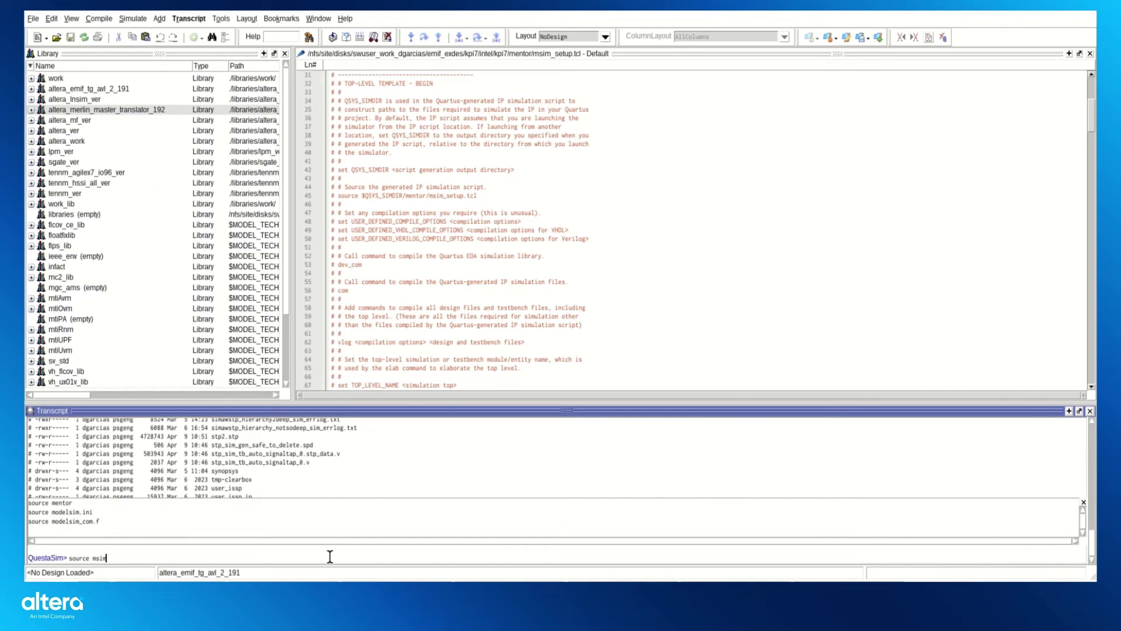
{"action": "key", "text": "BackSpace"}
{"action": "key", "text": "BackSpace"}
{"action": "key", "text": "BackSpace"}
{"action": "type", "text": "ento"}
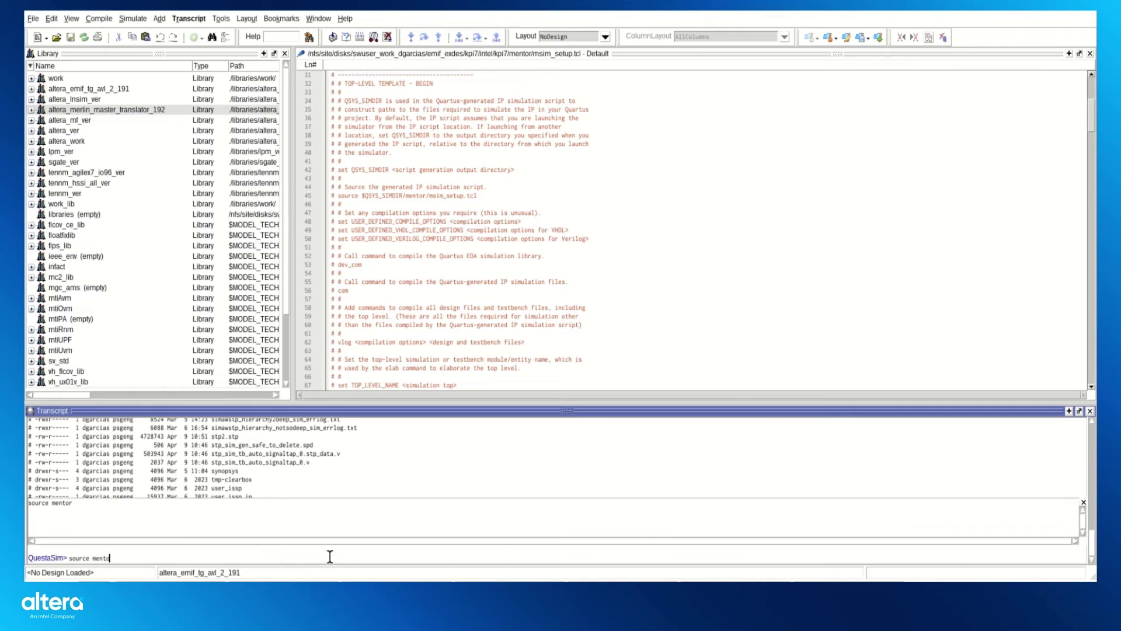
{"action": "type", "text": "r/"}
{"action": "key", "text": "Tab"}
{"action": "key", "text": "Return"}
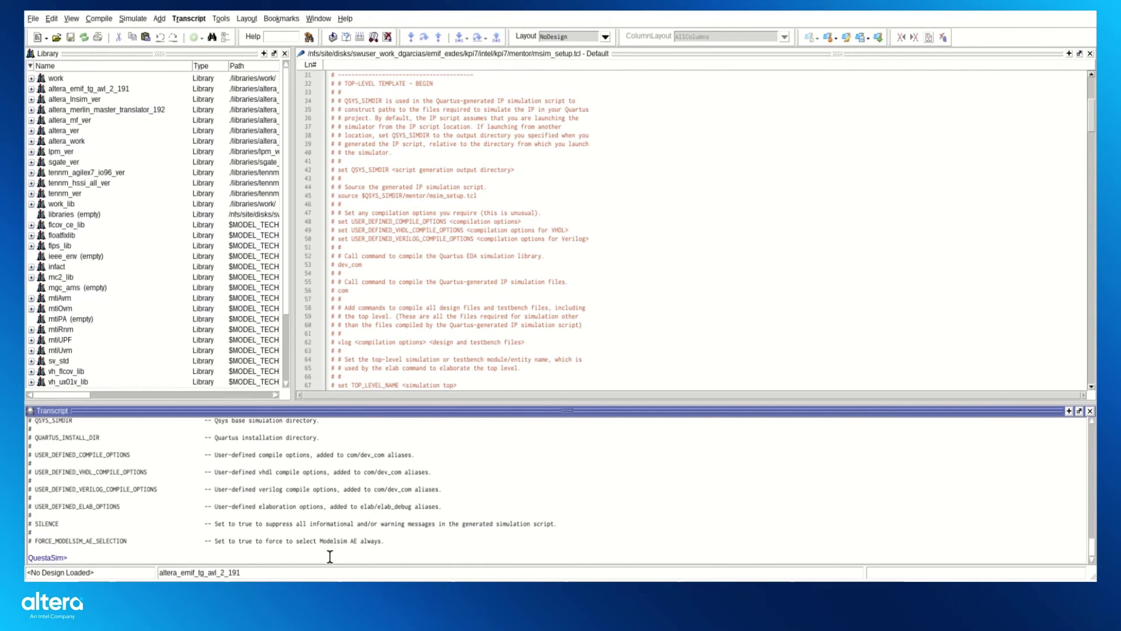
Enlarge the transcript area and review the command line aliases and variables listed by the setup script
{"action": "left_click_drag", "start_coordinate": [443, 403], "coordinate": [440, 275]}
{"action": "scroll", "coordinate": [193, 388], "scroll_direction": "up", "scroll_amount": 2}
{"action": "scroll", "coordinate": [194, 387], "scroll_direction": "up", "scroll_amount": 6}
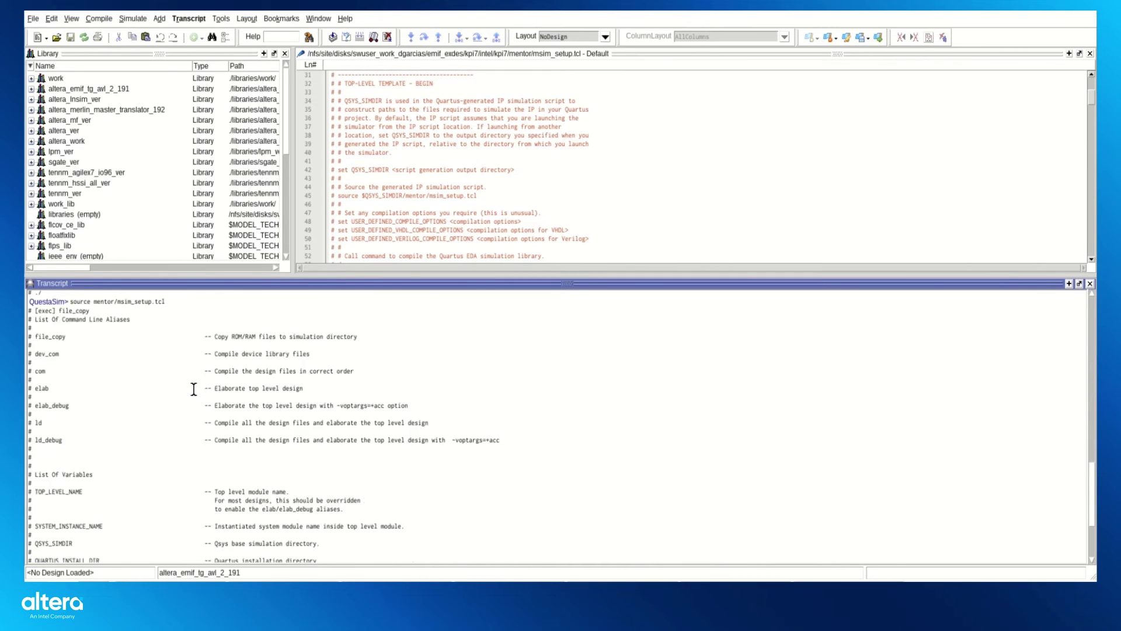
{"action": "scroll", "coordinate": [155, 448], "scroll_direction": "down", "scroll_amount": 2}
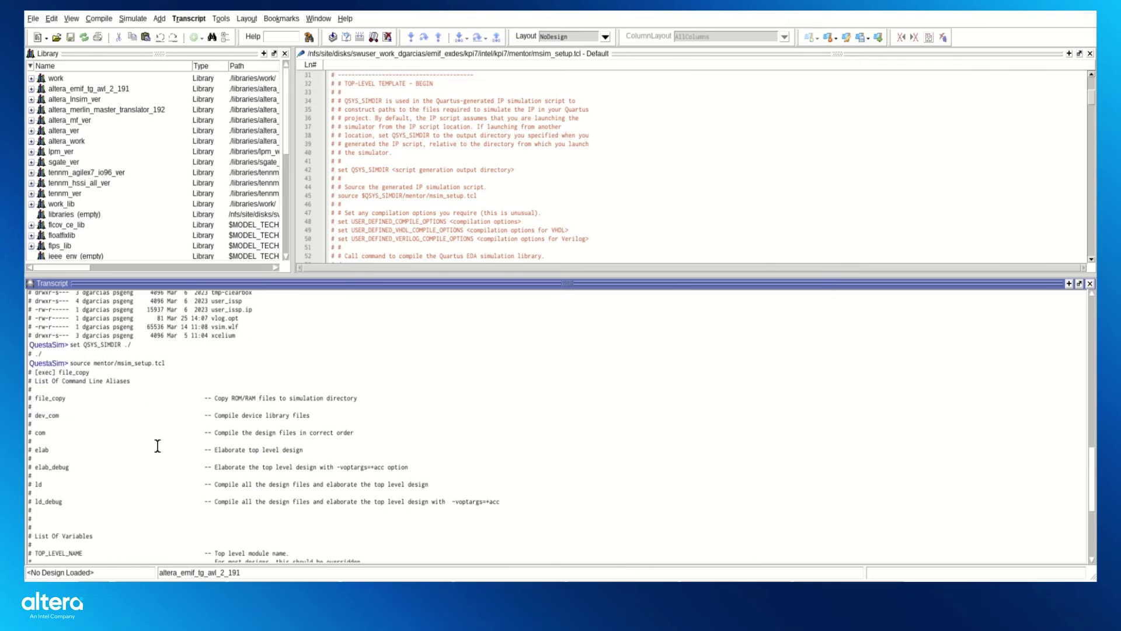
{"action": "scroll", "coordinate": [72, 431], "scroll_direction": "down", "scroll_amount": 2}
{"action": "left_click_drag", "start_coordinate": [35, 363], "coordinate": [72, 390]}
{"action": "scroll", "coordinate": [95, 505], "scroll_direction": "down", "scroll_amount": 1}
{"action": "scroll", "coordinate": [95, 505], "scroll_direction": "down", "scroll_amount": 5}
{"action": "scroll", "coordinate": [73, 395], "scroll_direction": "up", "scroll_amount": 4}
{"action": "scroll", "coordinate": [108, 465], "scroll_direction": "down", "scroll_amount": 4}
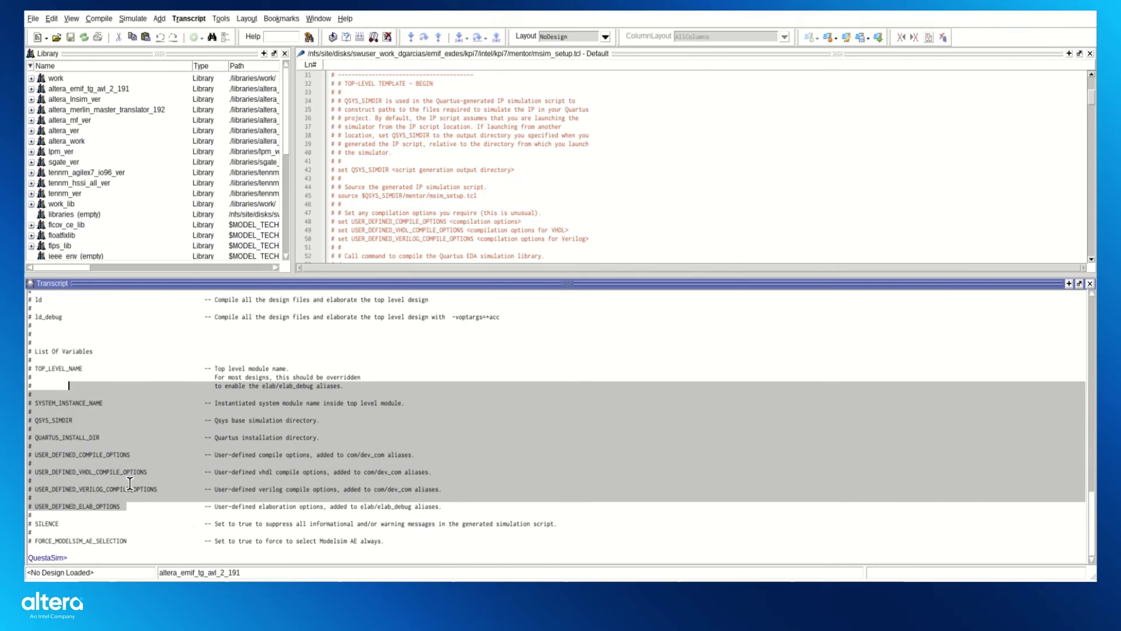
{"action": "left_click_drag", "start_coordinate": [154, 538], "coordinate": [41, 368]}
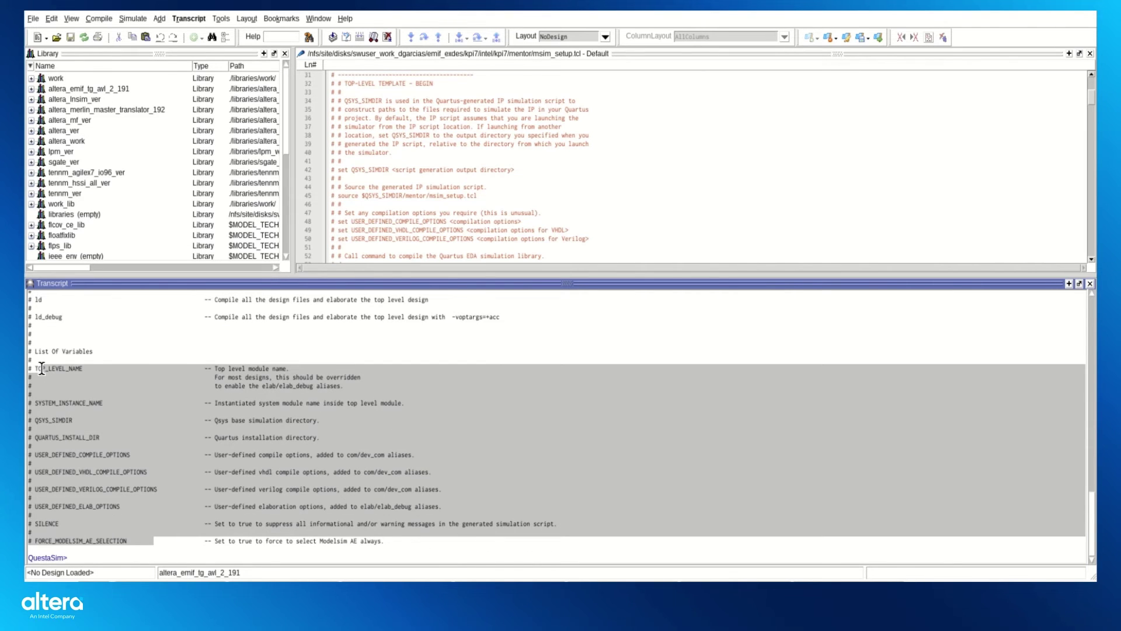
{"action": "scroll", "coordinate": [161, 428], "scroll_direction": "up", "scroll_amount": 4}
{"action": "left_click_drag", "start_coordinate": [89, 413], "coordinate": [34, 338]}
{"action": "scroll", "coordinate": [39, 338], "scroll_direction": "up", "scroll_amount": 1}
{"action": "left_click", "coordinate": [42, 339]}
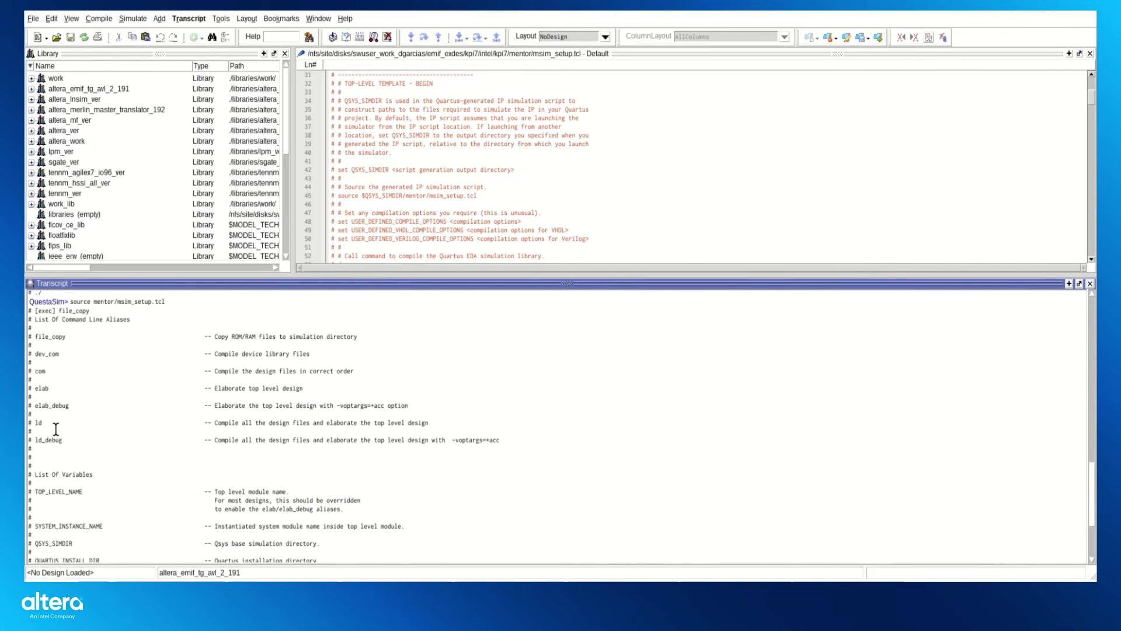
Read the description of the ld_debug alias and check the remaining variable list
{"action": "left_click_drag", "start_coordinate": [69, 439], "coordinate": [35, 439]}
{"action": "scroll", "coordinate": [100, 432], "scroll_direction": "down", "scroll_amount": 5}
{"action": "scroll", "coordinate": [100, 437], "scroll_direction": "up", "scroll_amount": 2}
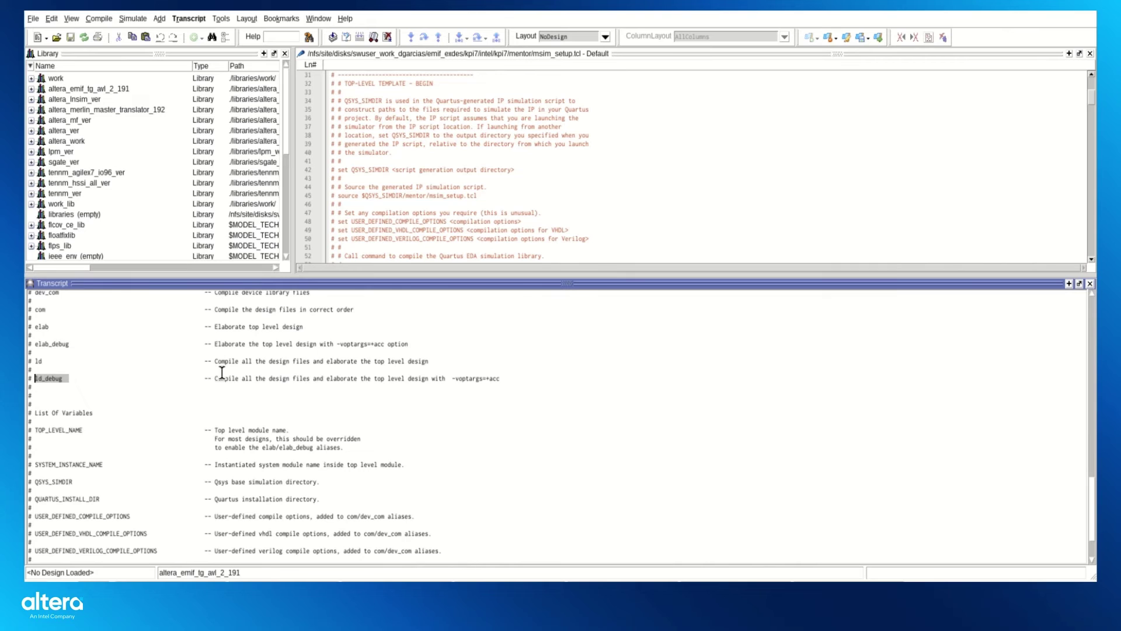
{"action": "left_click_drag", "start_coordinate": [214, 378], "coordinate": [239, 383]}
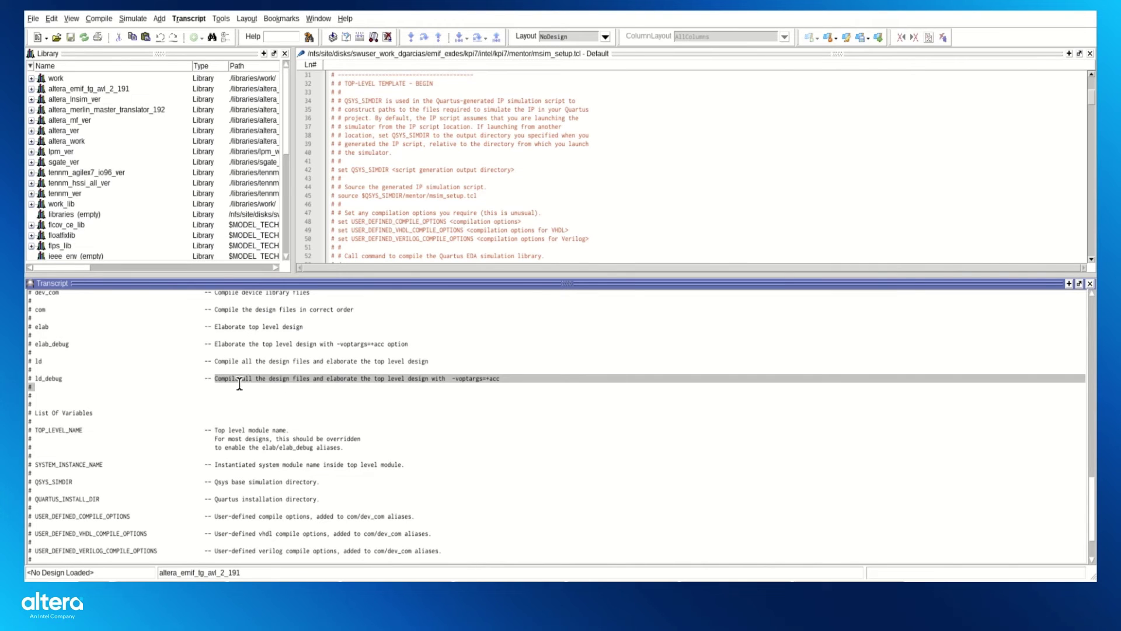
{"action": "left_click", "coordinate": [317, 381]}
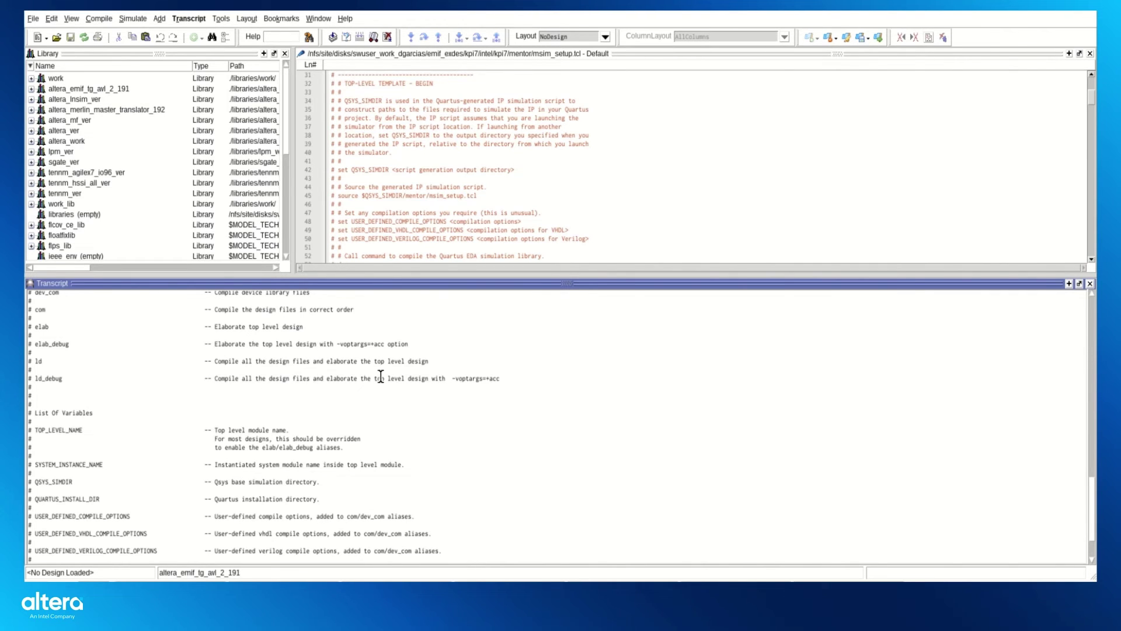
{"action": "scroll", "coordinate": [386, 374], "scroll_direction": "down", "scroll_amount": 2}
{"action": "scroll", "coordinate": [390, 378], "scroll_direction": "up", "scroll_amount": 2}
{"action": "scroll", "coordinate": [394, 374], "scroll_direction": "down", "scroll_amount": 2}
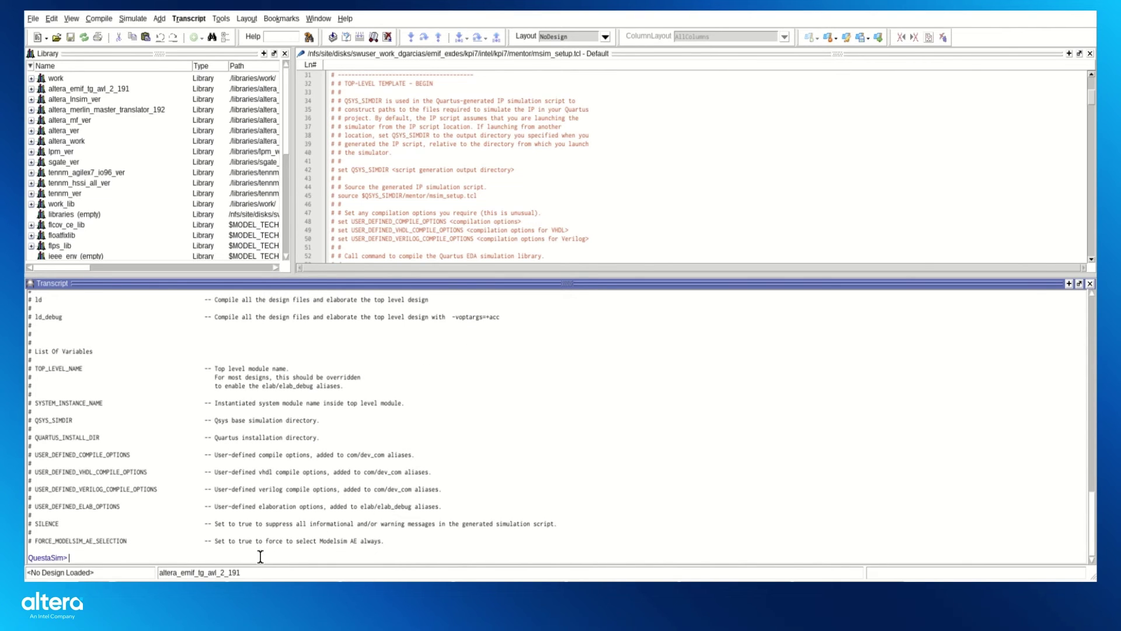
Run ld_debug to compile all design files and elaborate the top-level design with debug access
{"action": "type", "text": "ld_debu"}
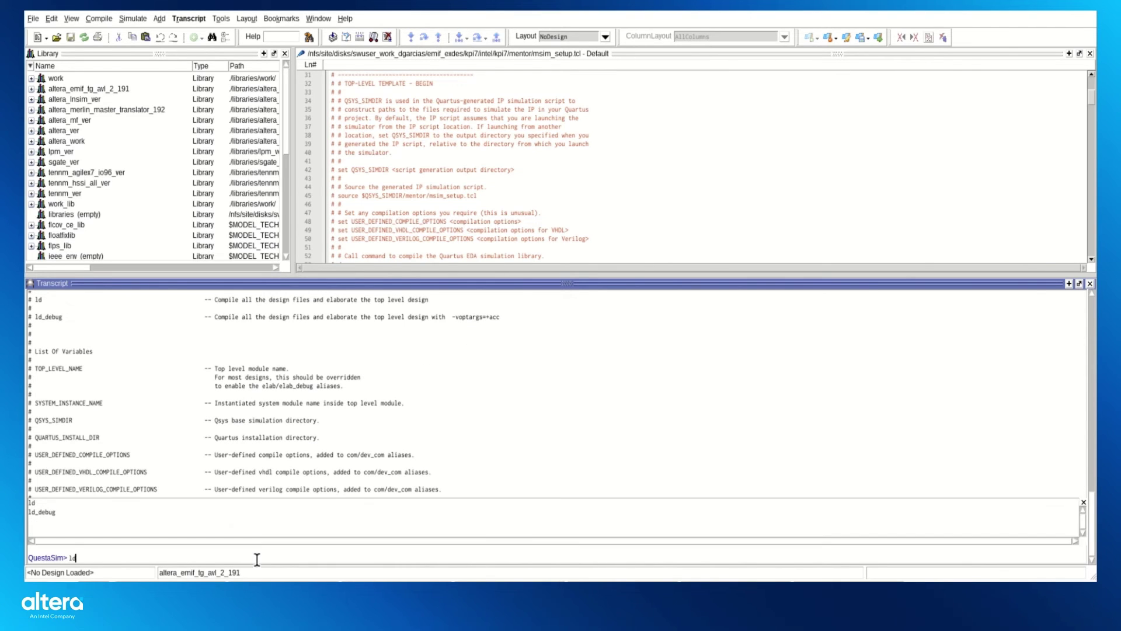
{"action": "type", "text": "g"}
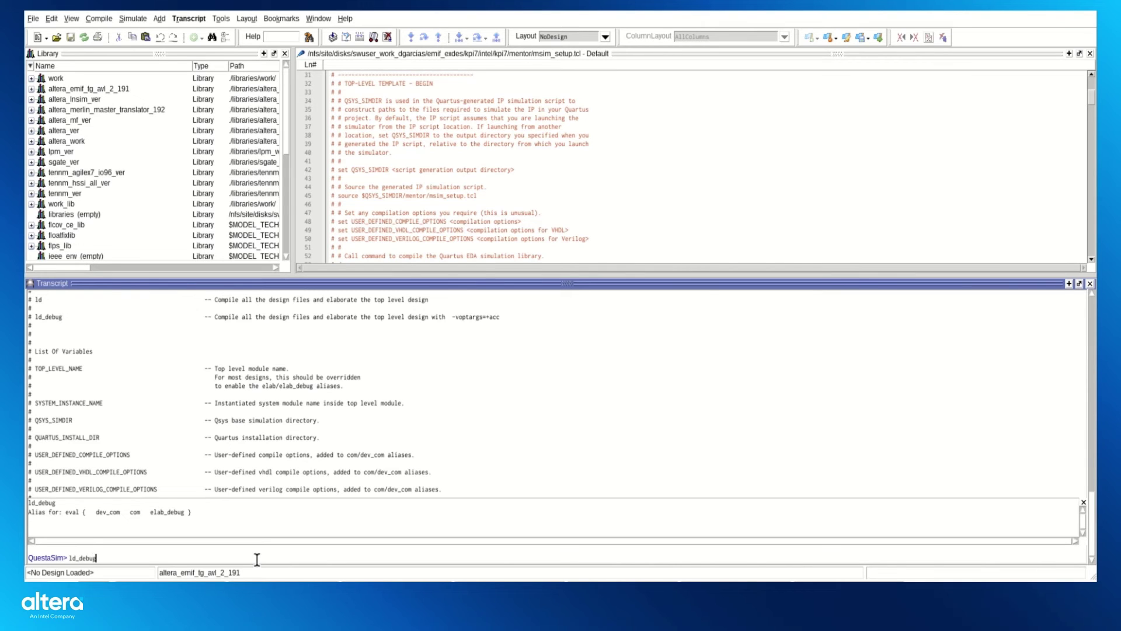
{"action": "key", "text": "Return"}
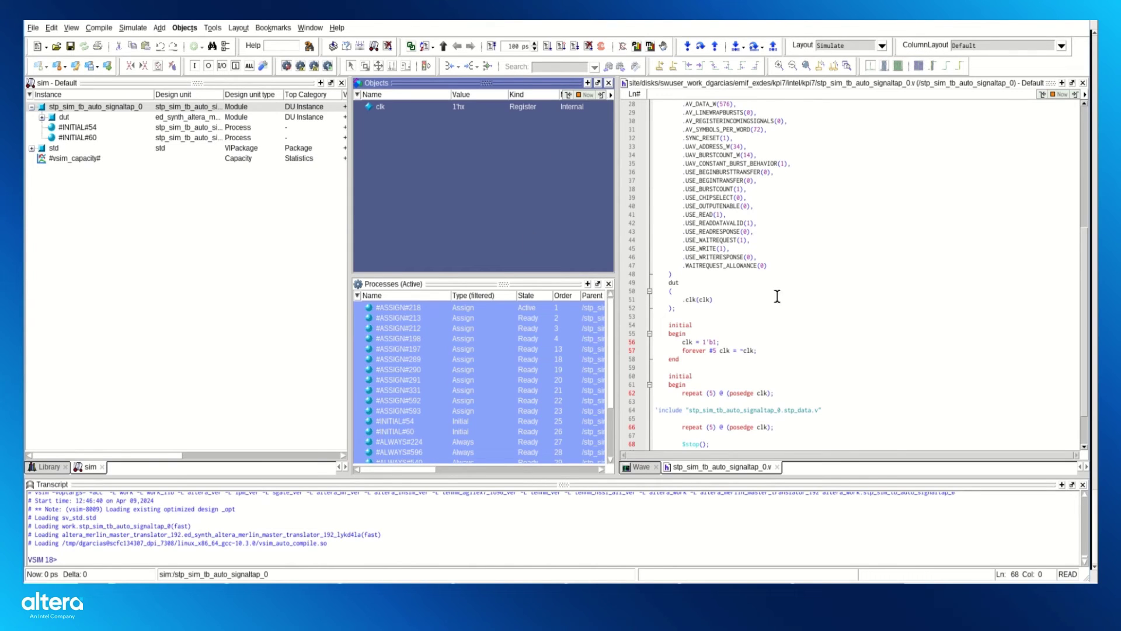
Inspect the hierarchy under the dut instance, collapse it again, and look over the instance's parameters and signals
{"action": "left_click", "coordinate": [42, 118]}
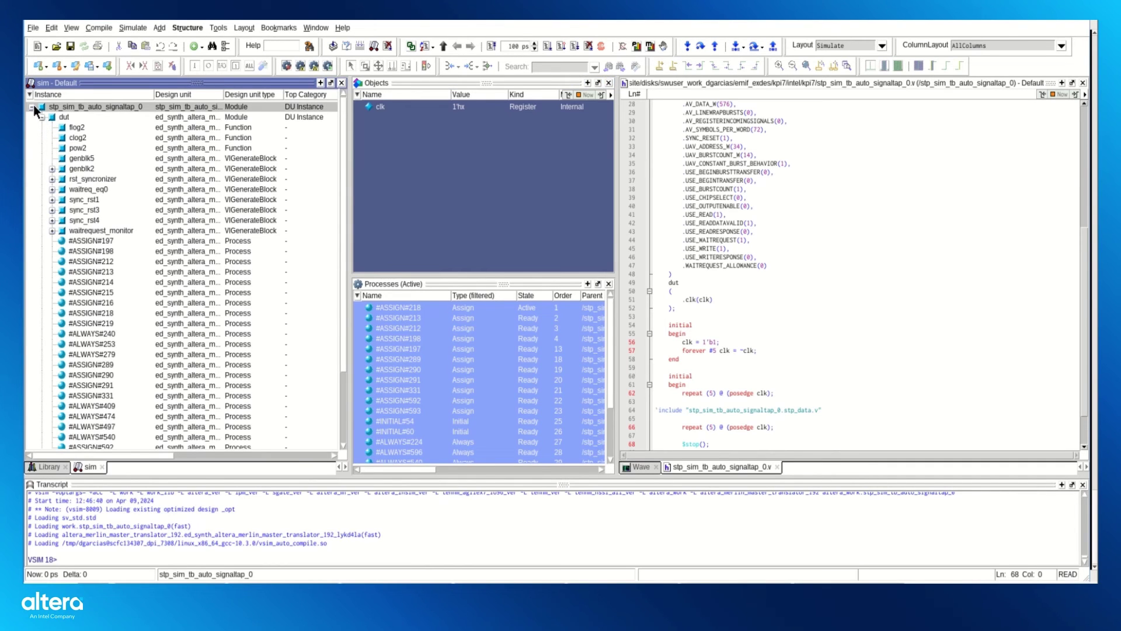
{"action": "left_click", "coordinate": [40, 114]}
{"action": "left_click", "coordinate": [34, 108]}
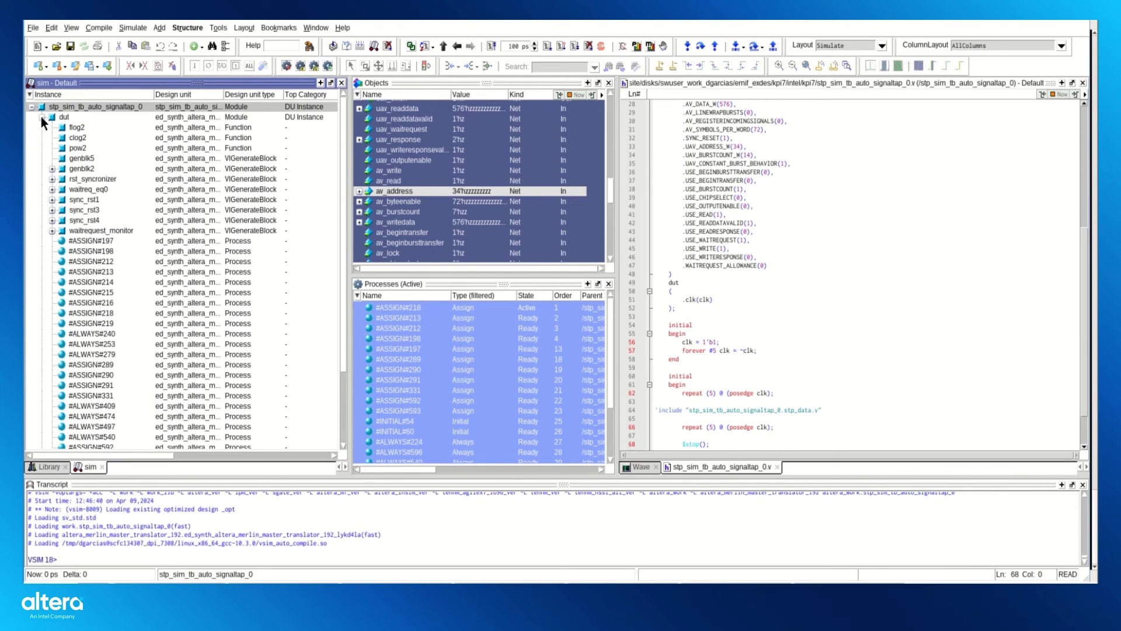
{"action": "left_click", "coordinate": [42, 118]}
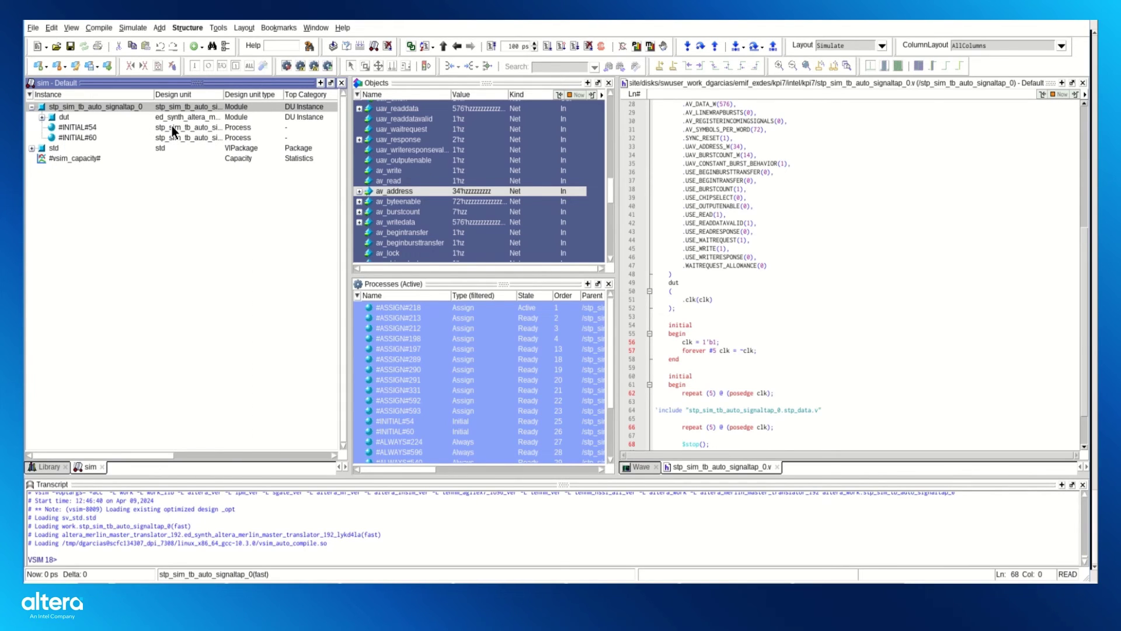
{"action": "scroll", "coordinate": [454, 184], "scroll_direction": "up", "scroll_amount": 10}
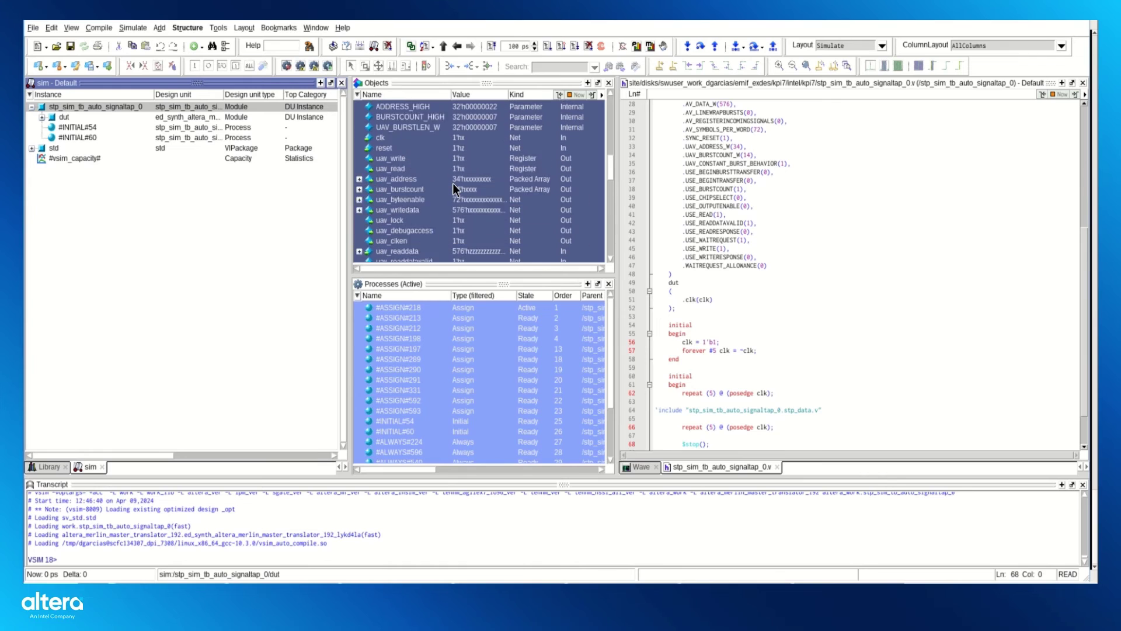
{"action": "scroll", "coordinate": [453, 184], "scroll_direction": "up", "scroll_amount": 5}
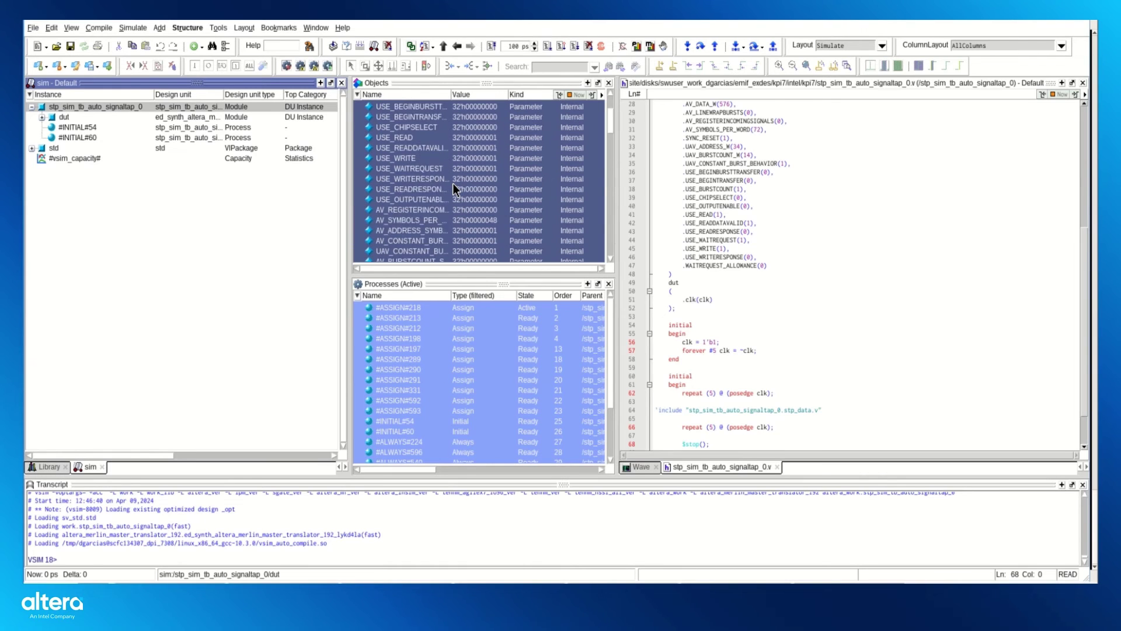
Check the clk object of the top-level testbench stp_sim_tb_auto_signaltap_0, and select dut to examine its parameters and ports
{"action": "left_click", "coordinate": [92, 108]}
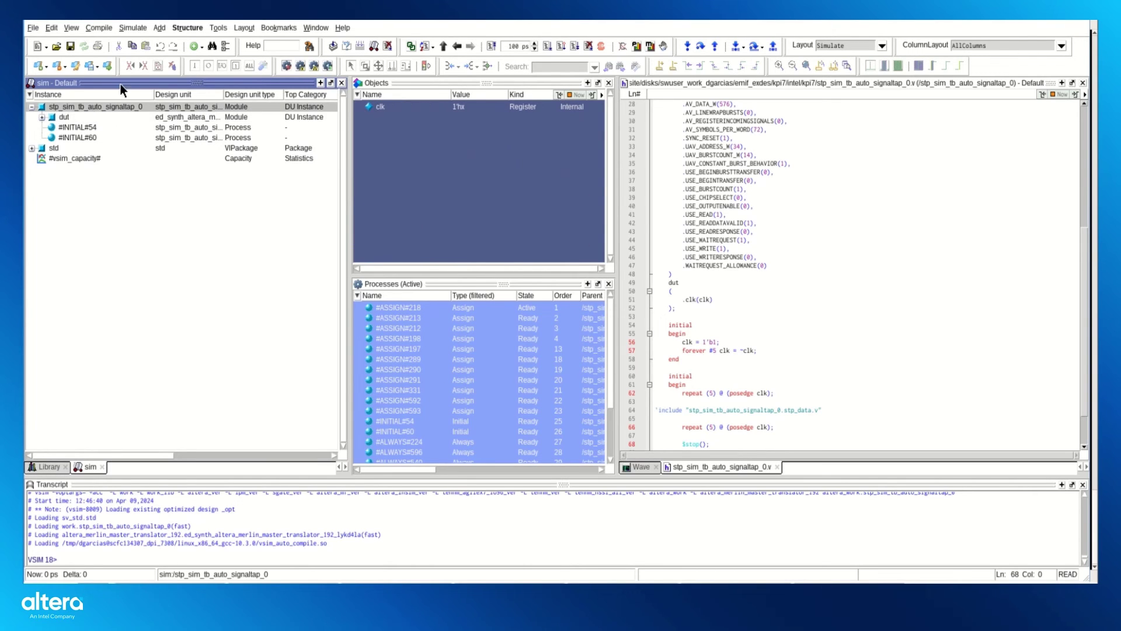
{"action": "left_click", "coordinate": [383, 109]}
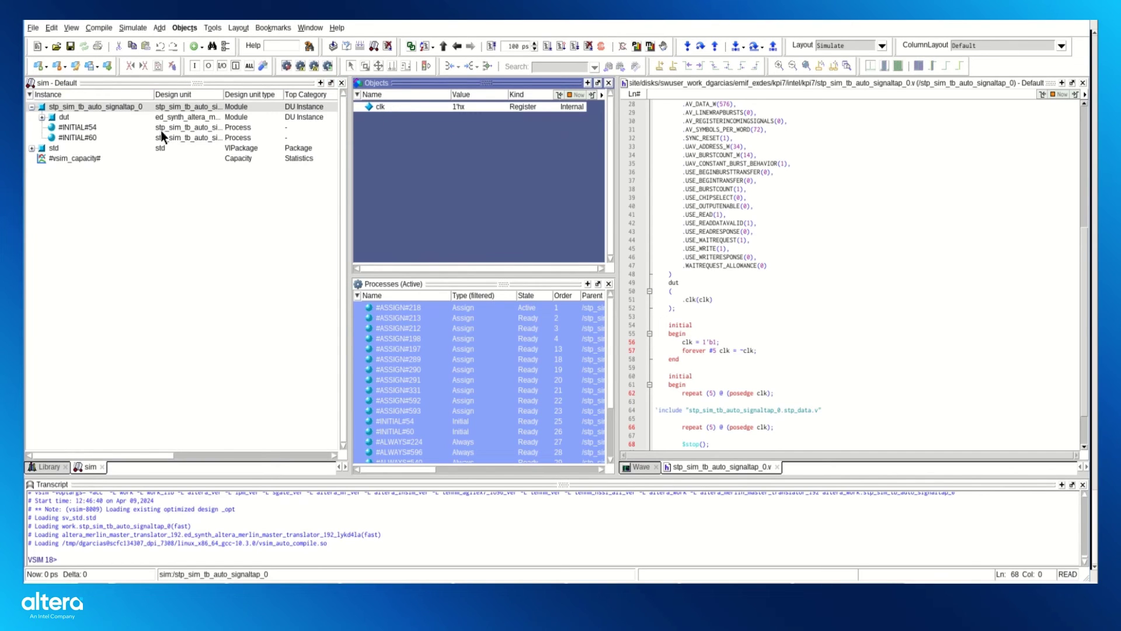
{"action": "left_click", "coordinate": [64, 118]}
{"action": "scroll", "coordinate": [456, 173], "scroll_direction": "up", "scroll_amount": 2}
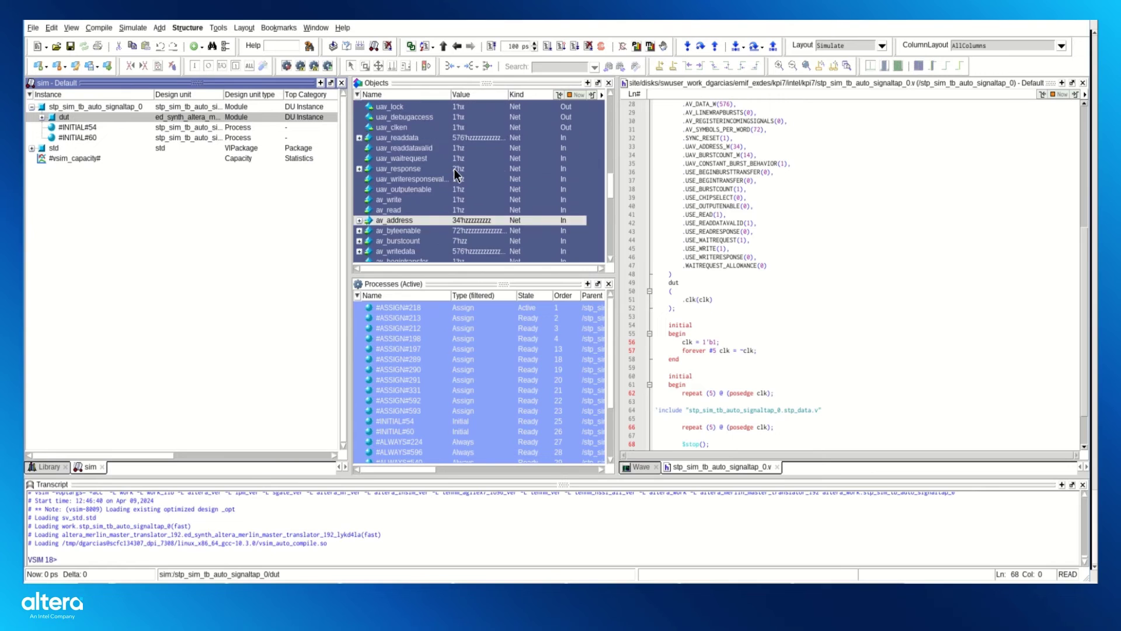
{"action": "scroll", "coordinate": [454, 170], "scroll_direction": "up", "scroll_amount": 6}
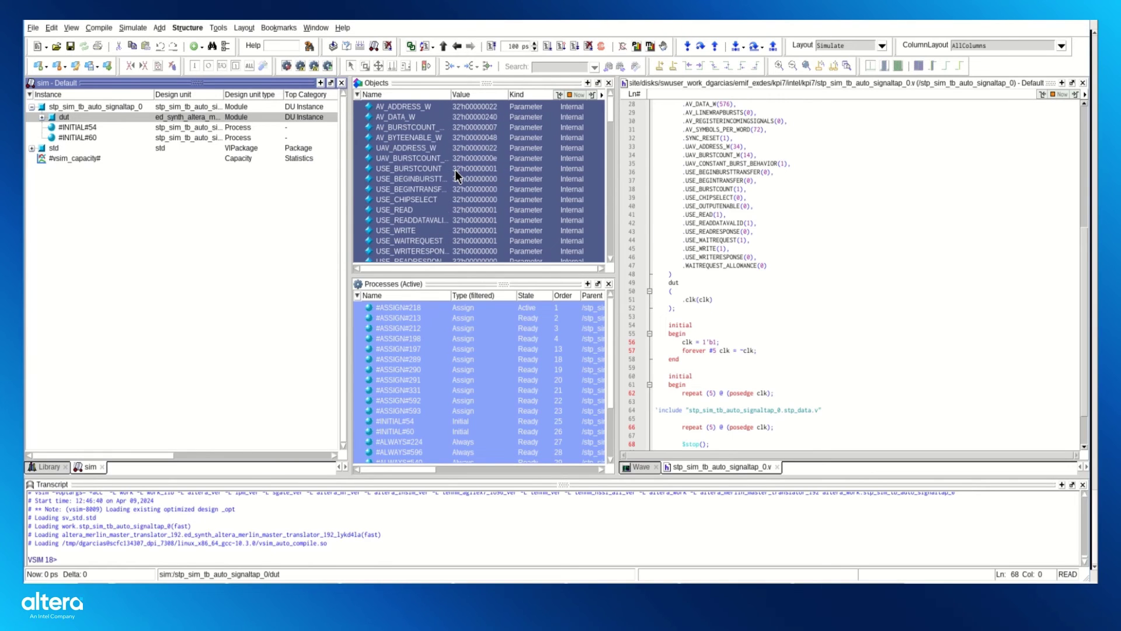
{"action": "scroll", "coordinate": [454, 170], "scroll_direction": "down", "scroll_amount": 6}
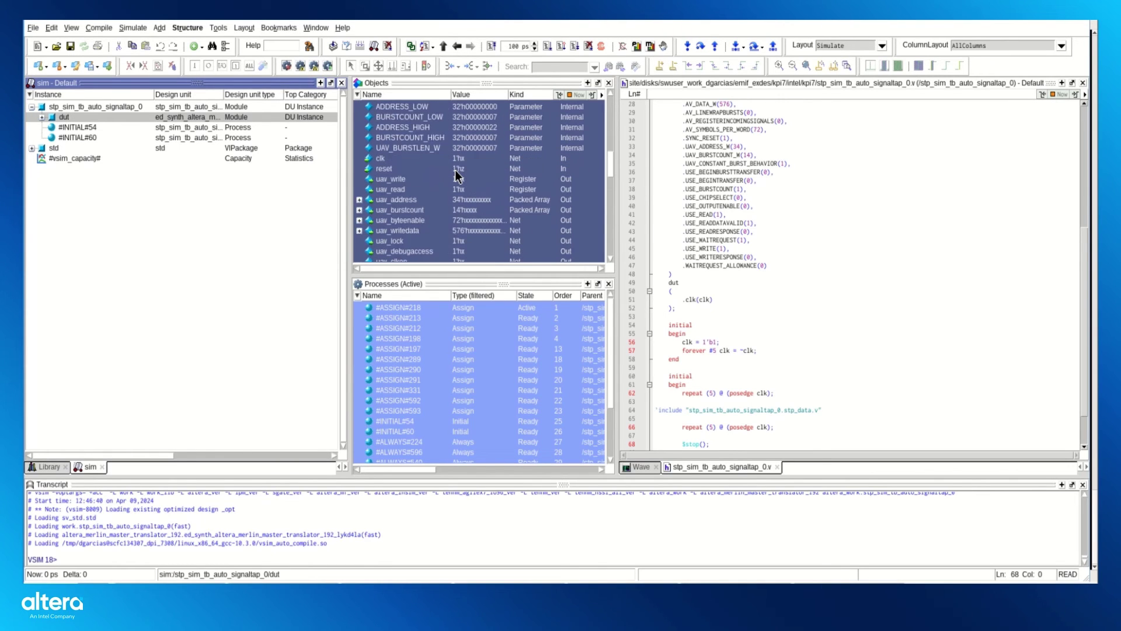
Look over the dut instance's clk and reset inputs and its uav_write and uav_read outputs
{"action": "left_click", "coordinate": [397, 169]}
{"action": "scroll", "coordinate": [390, 190], "scroll_direction": "up", "scroll_amount": 3}
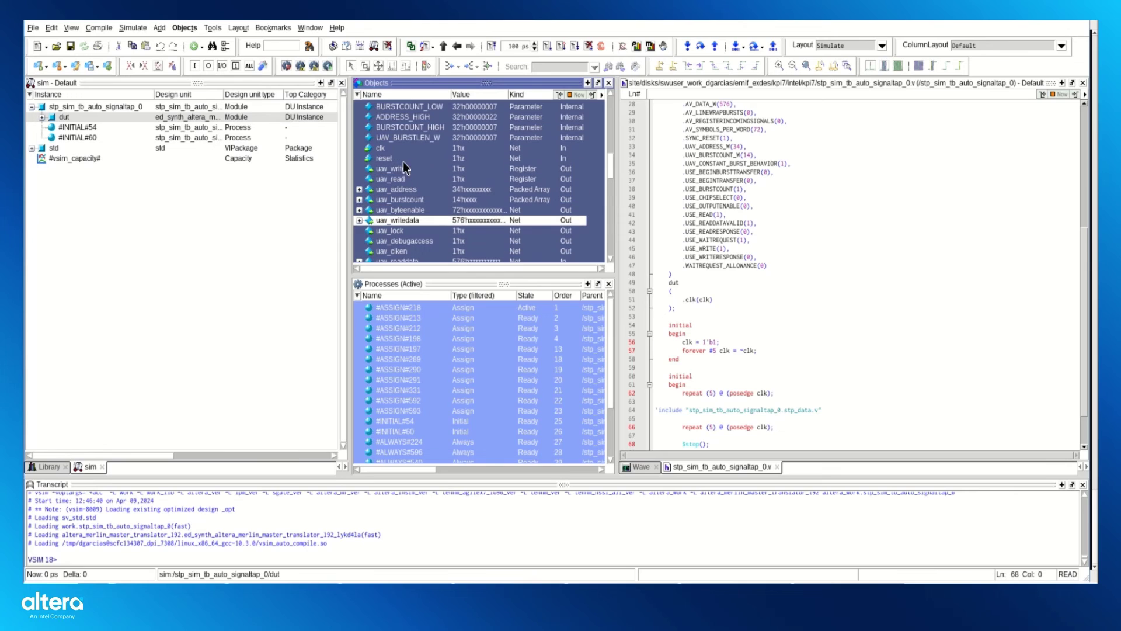
{"action": "left_click", "coordinate": [391, 156]}
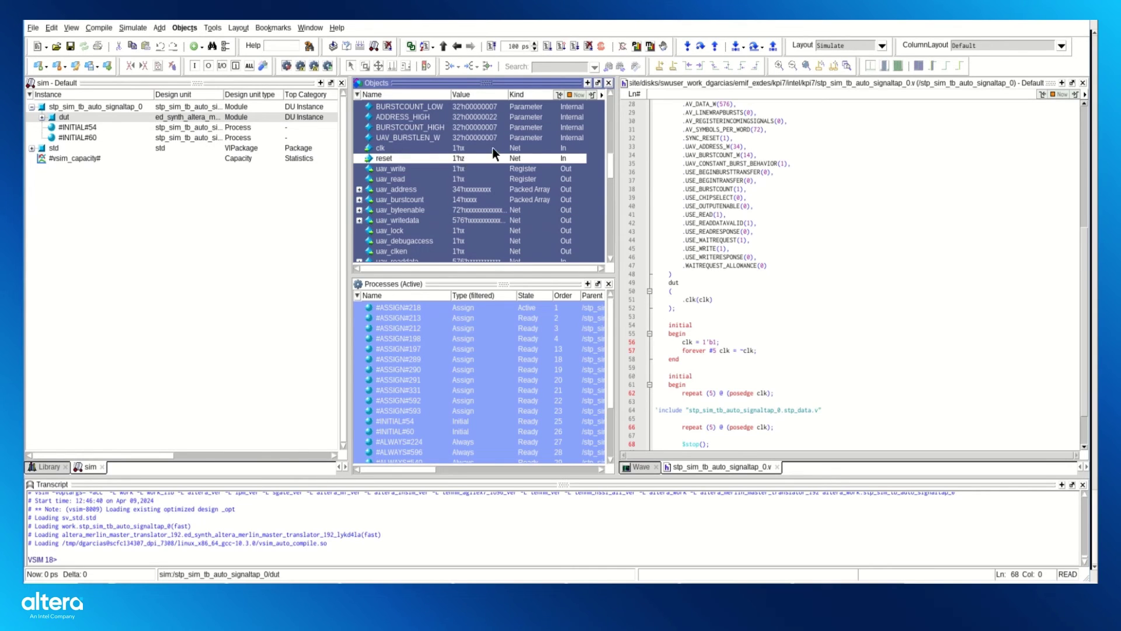
{"action": "scroll", "coordinate": [394, 188], "scroll_direction": "down", "scroll_amount": 1}
{"action": "left_click", "coordinate": [405, 182]}
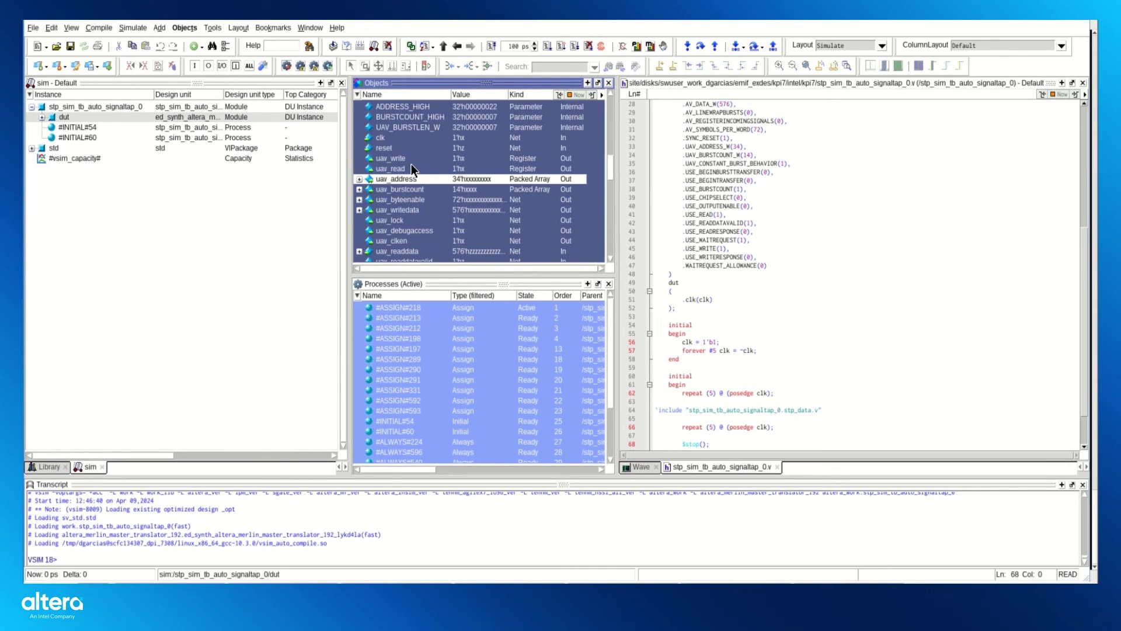
{"action": "left_click", "coordinate": [410, 161]}
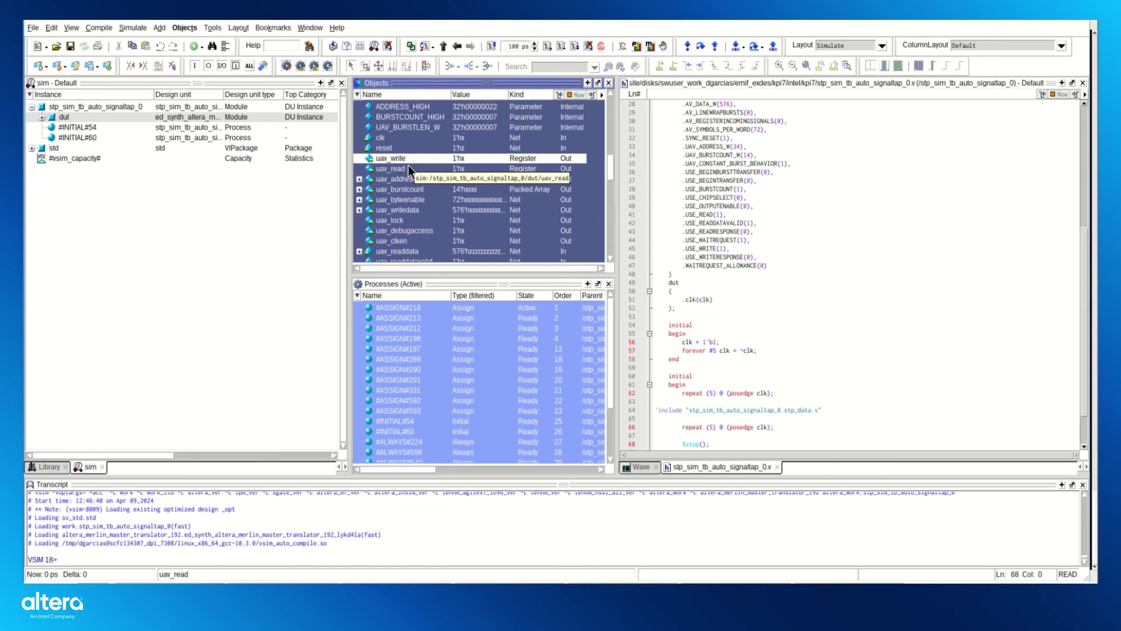
{"action": "left_click", "coordinate": [408, 168]}
Review the dut's uav address, burst count, byte enable, write data, read data, readdatavalid and waitrequest ports
{"action": "scroll", "coordinate": [407, 168], "scroll_direction": "down", "scroll_amount": 3}
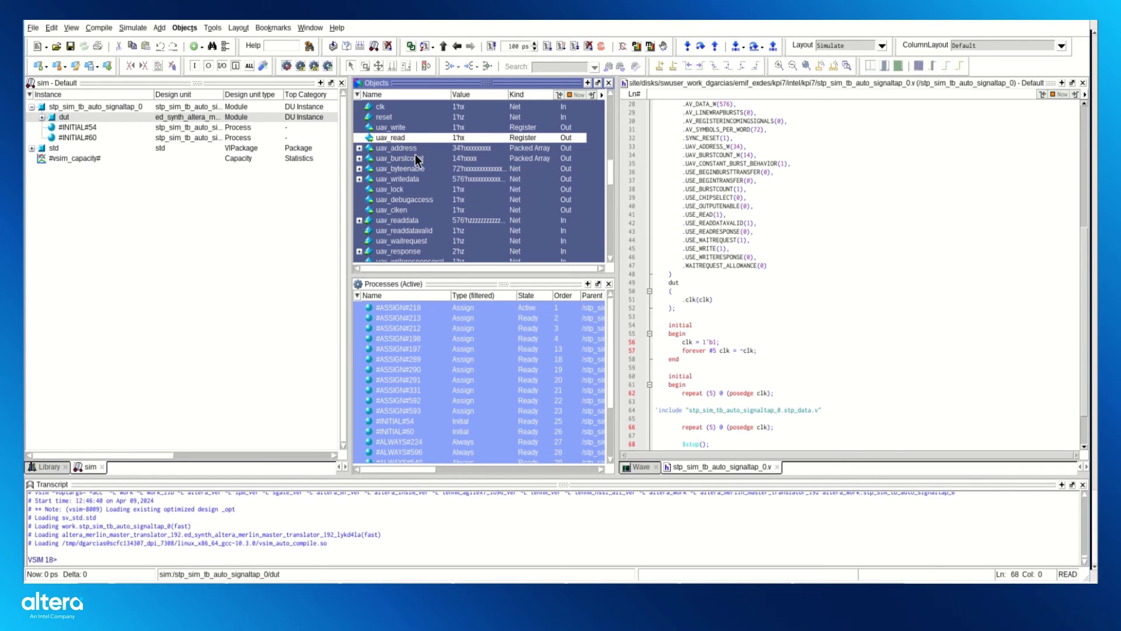
{"action": "left_click", "coordinate": [416, 148]}
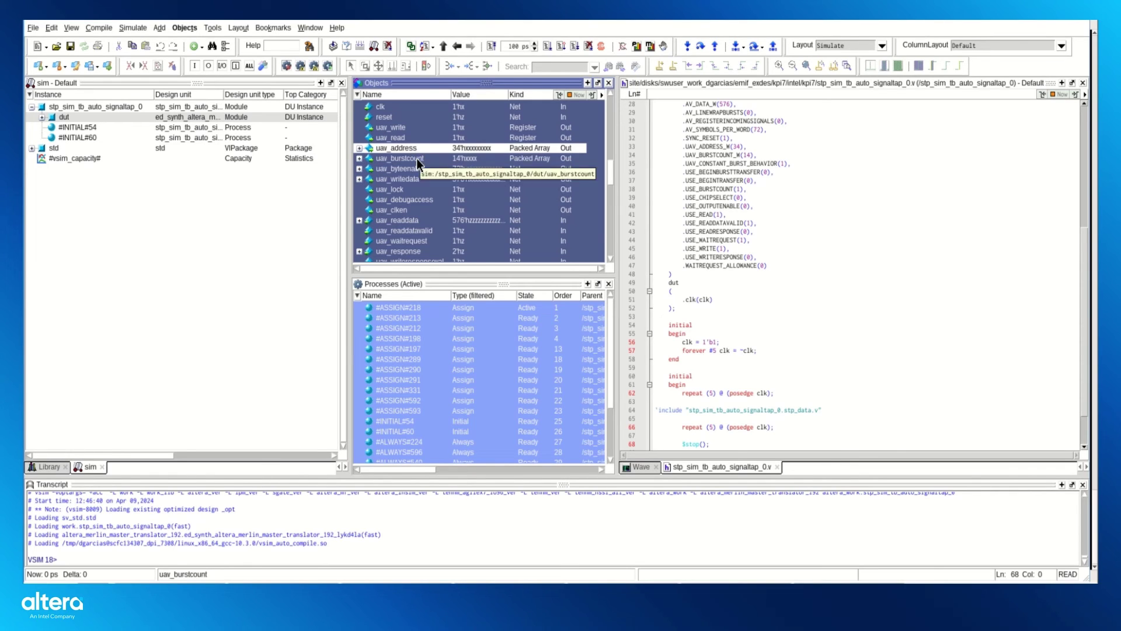
{"action": "left_click", "coordinate": [416, 158]}
{"action": "left_click", "coordinate": [417, 169]}
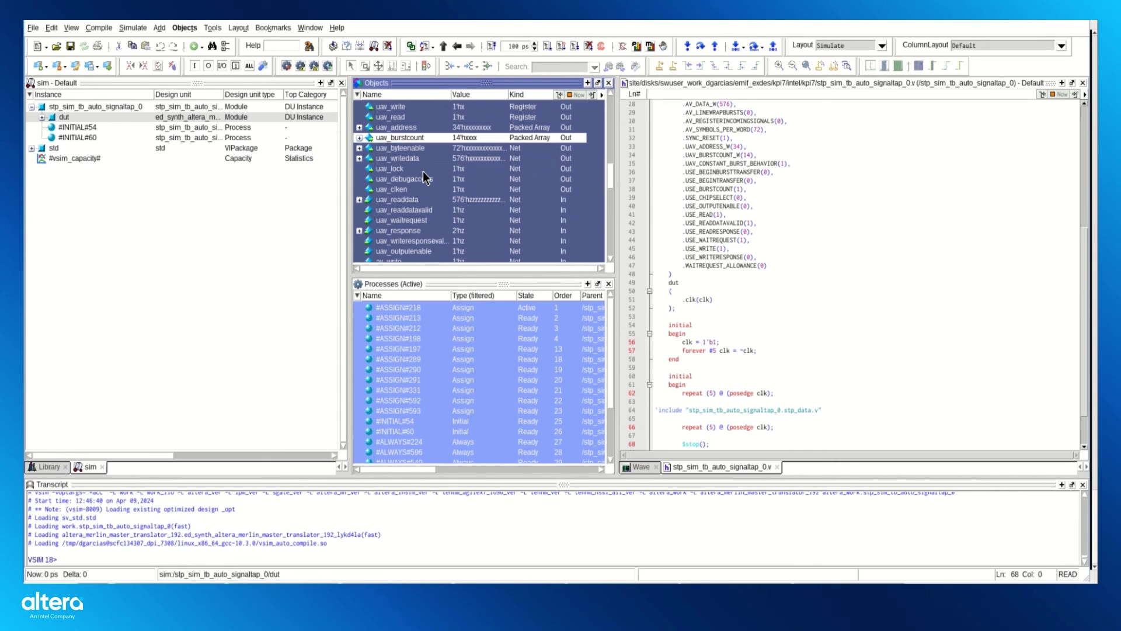
{"action": "scroll", "coordinate": [415, 159], "scroll_direction": "down", "scroll_amount": 1}
{"action": "left_click", "coordinate": [414, 170]}
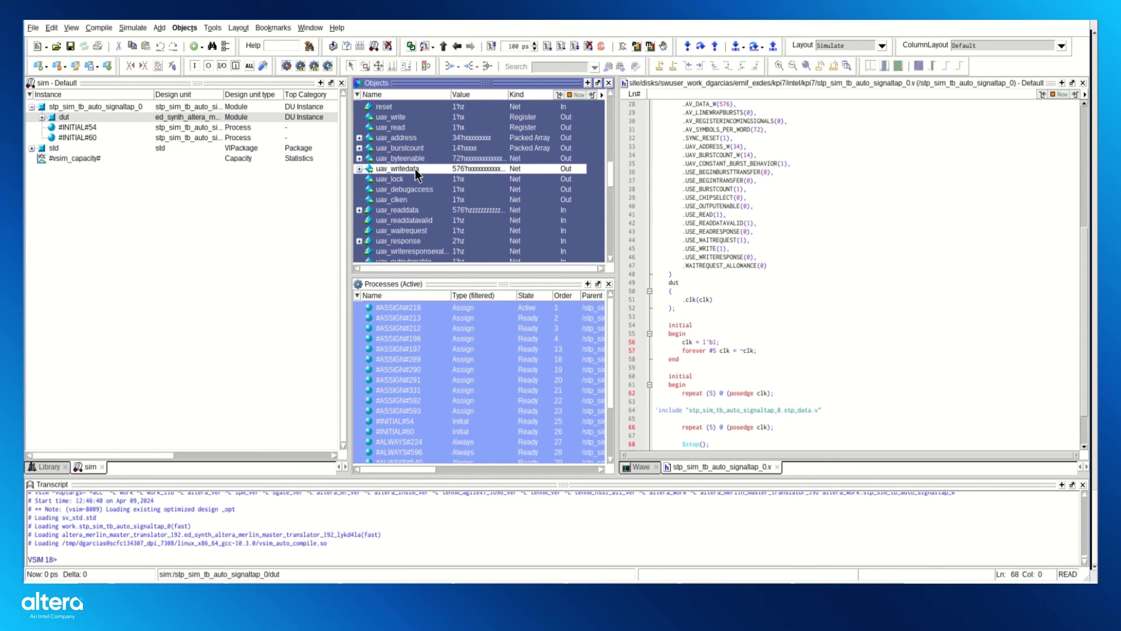
{"action": "scroll", "coordinate": [414, 170], "scroll_direction": "down", "scroll_amount": 1}
{"action": "left_click", "coordinate": [411, 180]}
{"action": "left_click", "coordinate": [409, 201]}
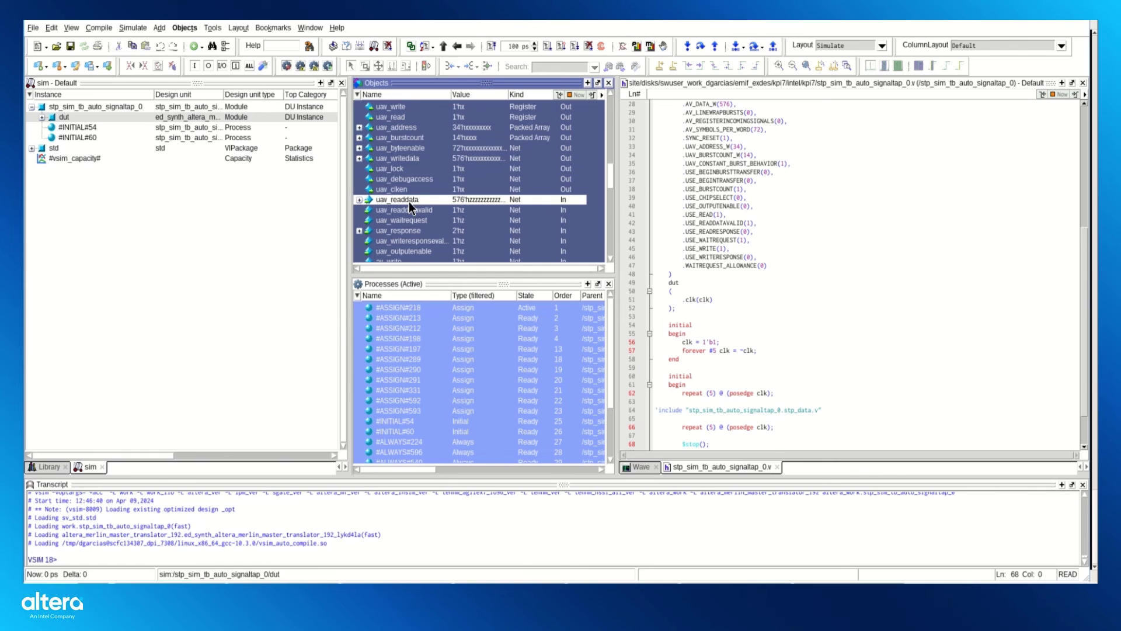
{"action": "scroll", "coordinate": [451, 190], "scroll_direction": "down", "scroll_amount": 2}
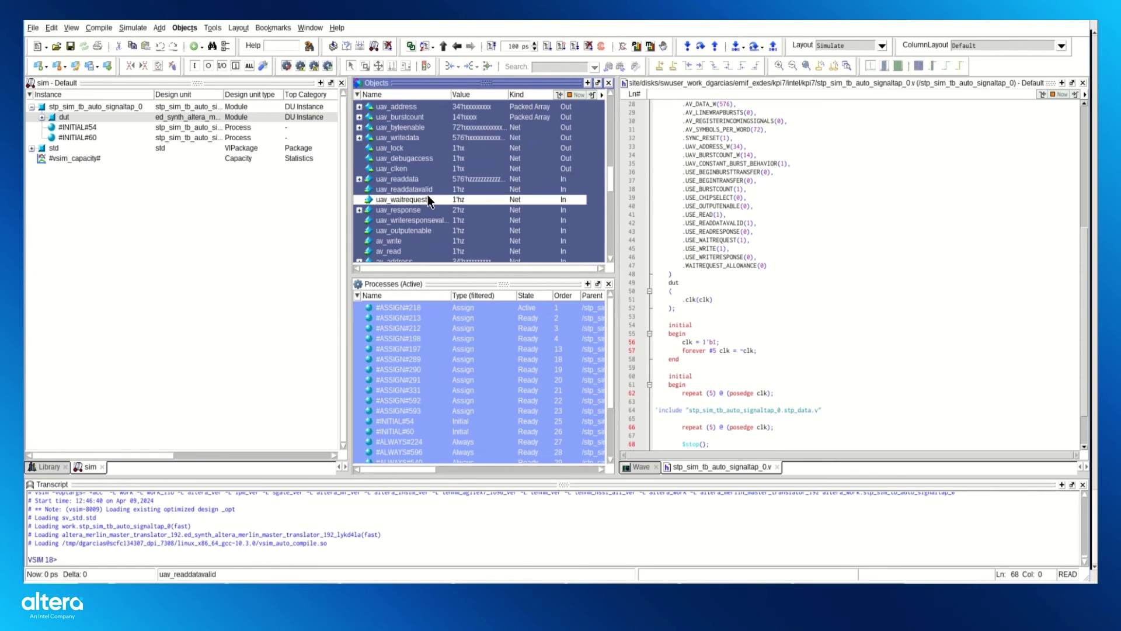
{"action": "left_click", "coordinate": [428, 192]}
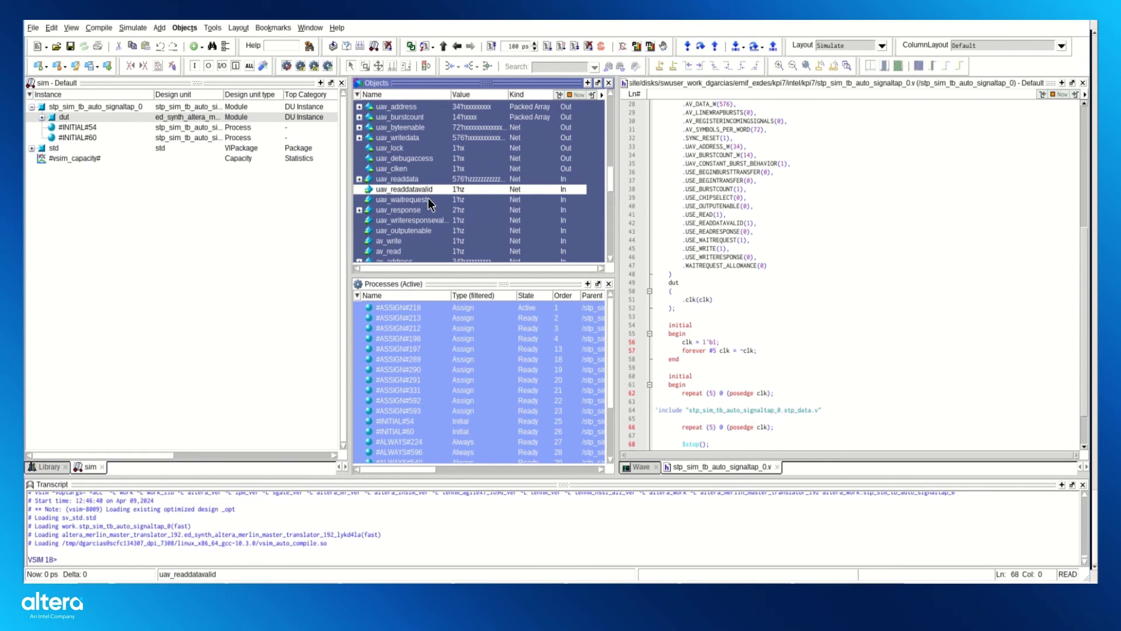
{"action": "left_click", "coordinate": [429, 201]}
Go back through the dut objects and recheck the parameters and the reset, uav_write and uav_read signals
{"action": "scroll", "coordinate": [420, 198], "scroll_direction": "up", "scroll_amount": 3}
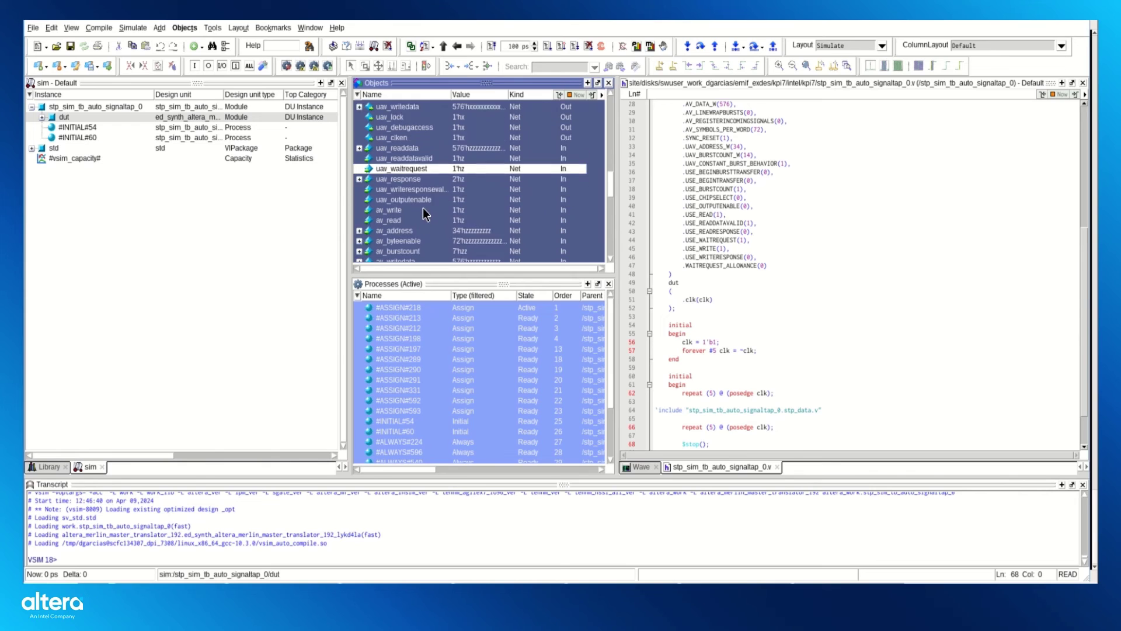
{"action": "scroll", "coordinate": [418, 202], "scroll_direction": "up", "scroll_amount": 4}
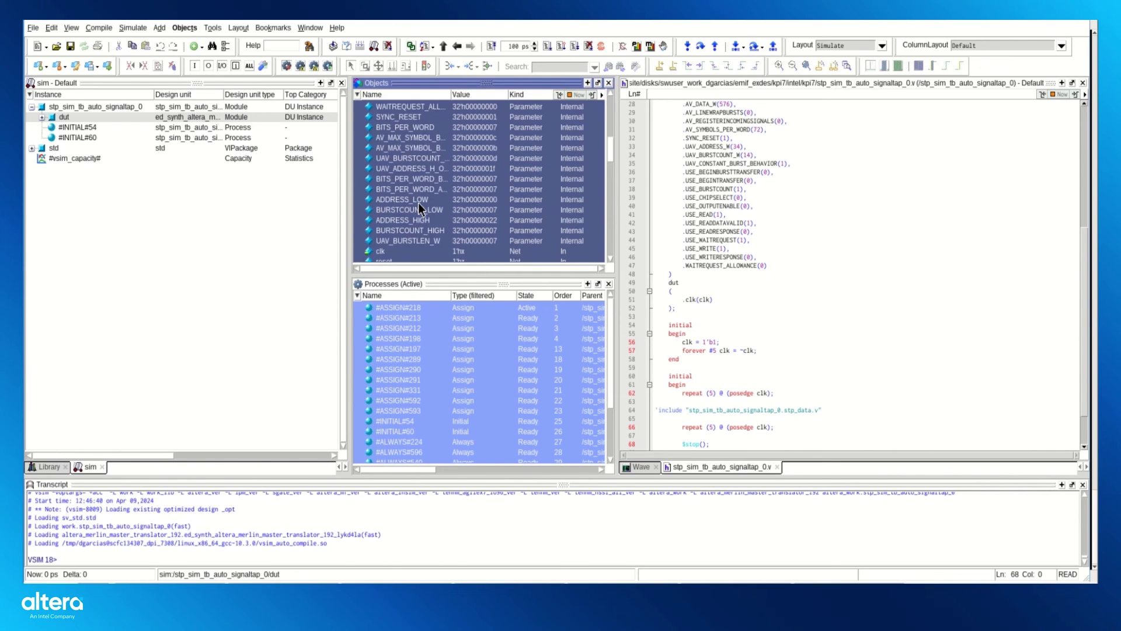
{"action": "scroll", "coordinate": [400, 194], "scroll_direction": "down", "scroll_amount": 3}
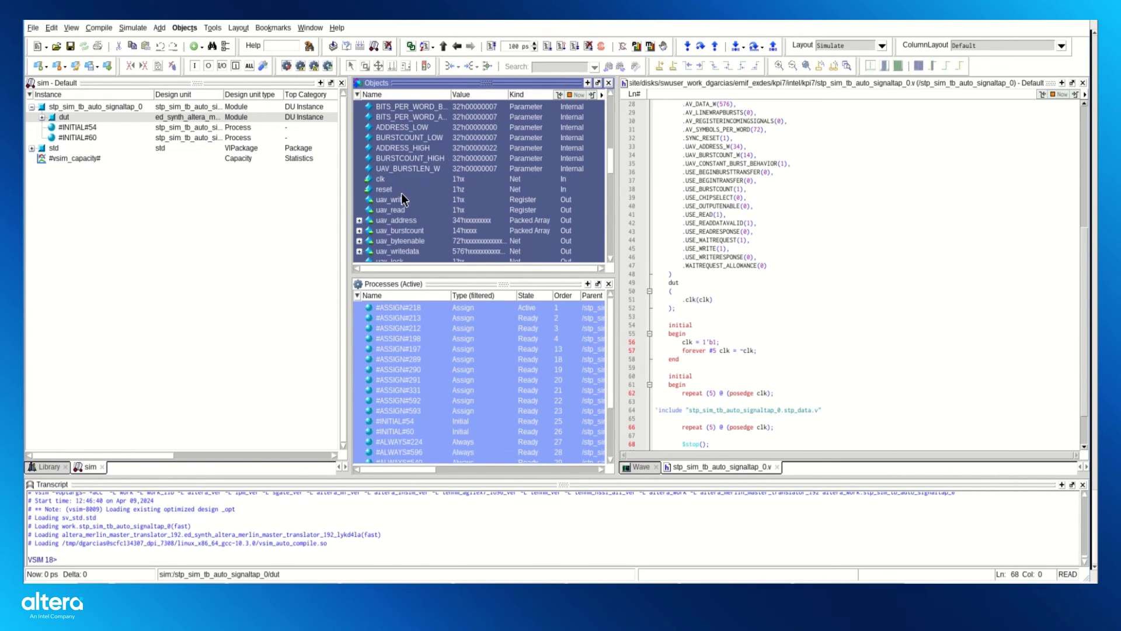
{"action": "left_click", "coordinate": [390, 188]}
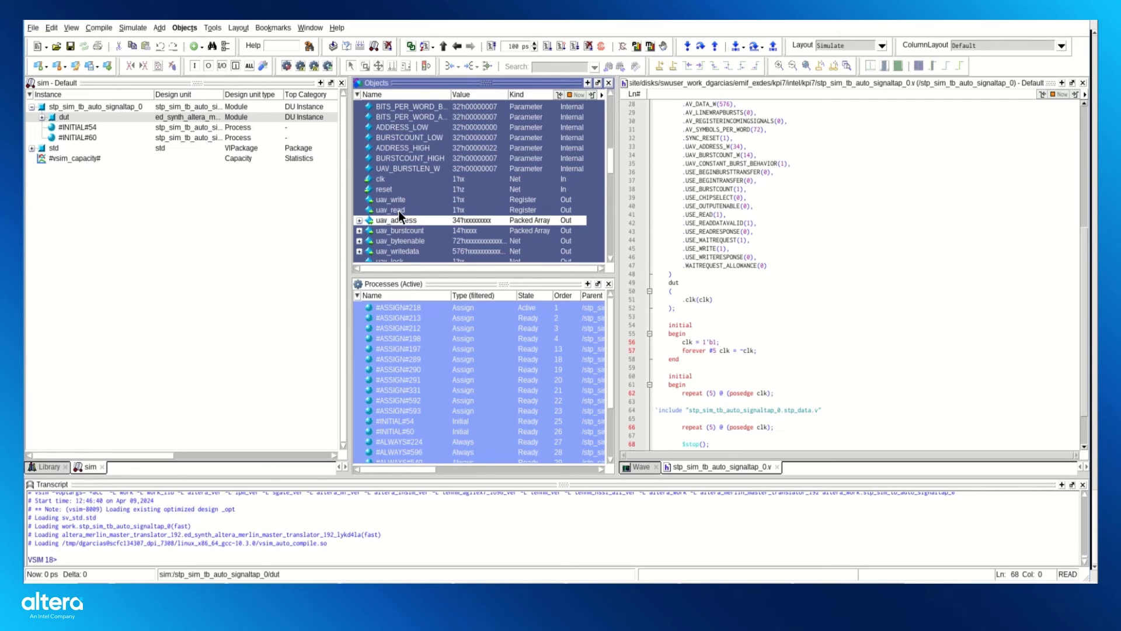
{"action": "scroll", "coordinate": [400, 206], "scroll_direction": "down", "scroll_amount": 1}
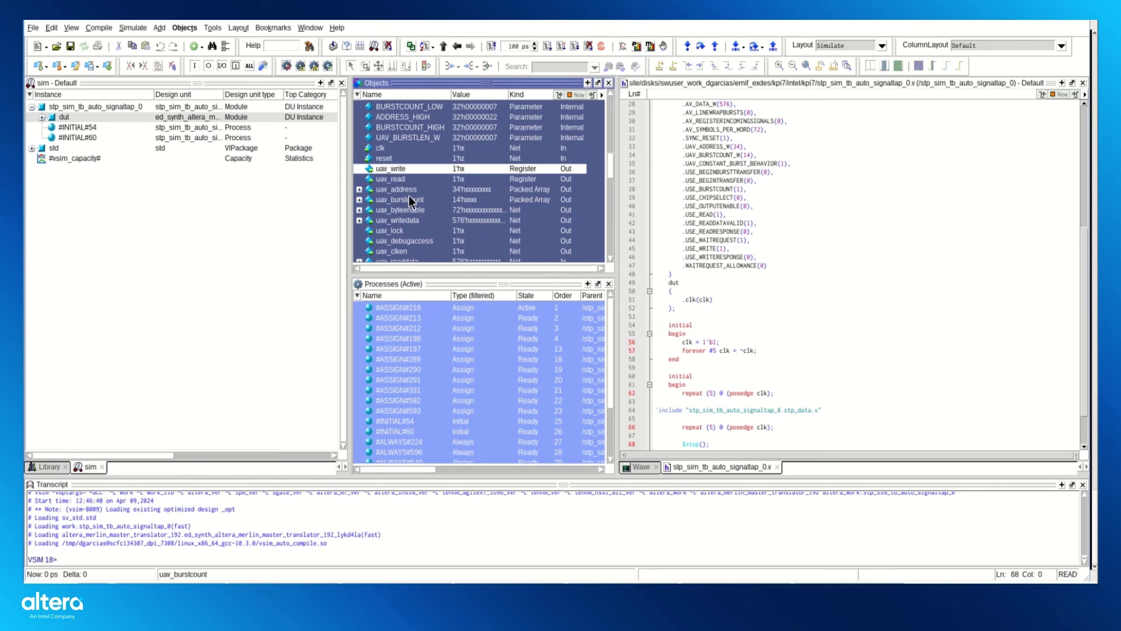
{"action": "left_click", "coordinate": [405, 178]}
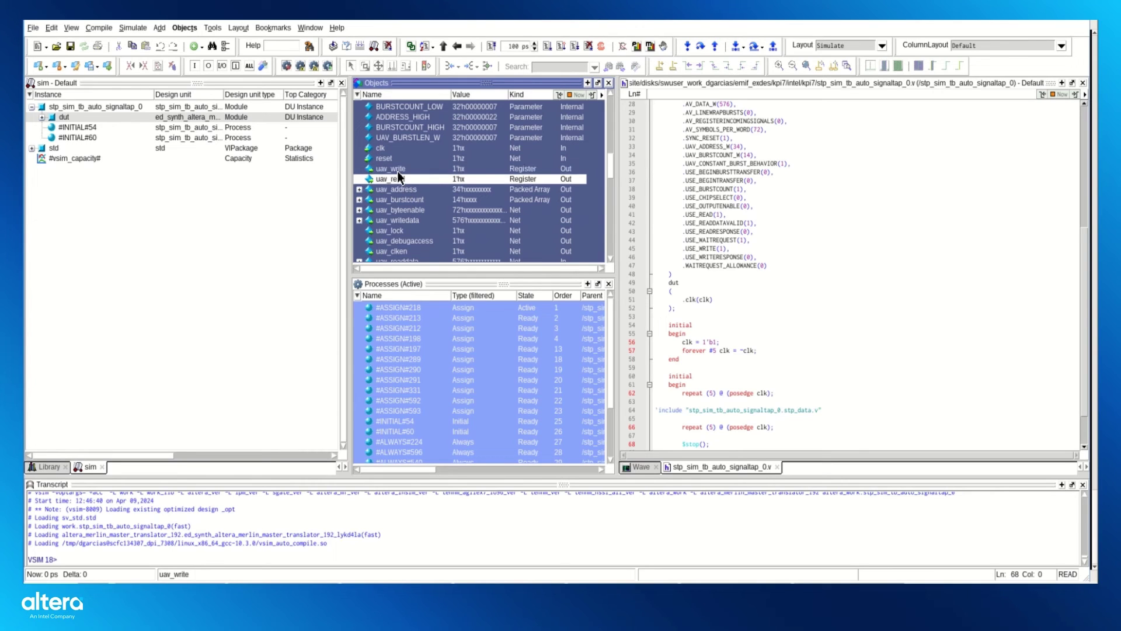
{"action": "right_click", "coordinate": [397, 171]}
Add all signals of the dut instance to the Wave window
{"action": "left_click", "coordinate": [101, 117]}
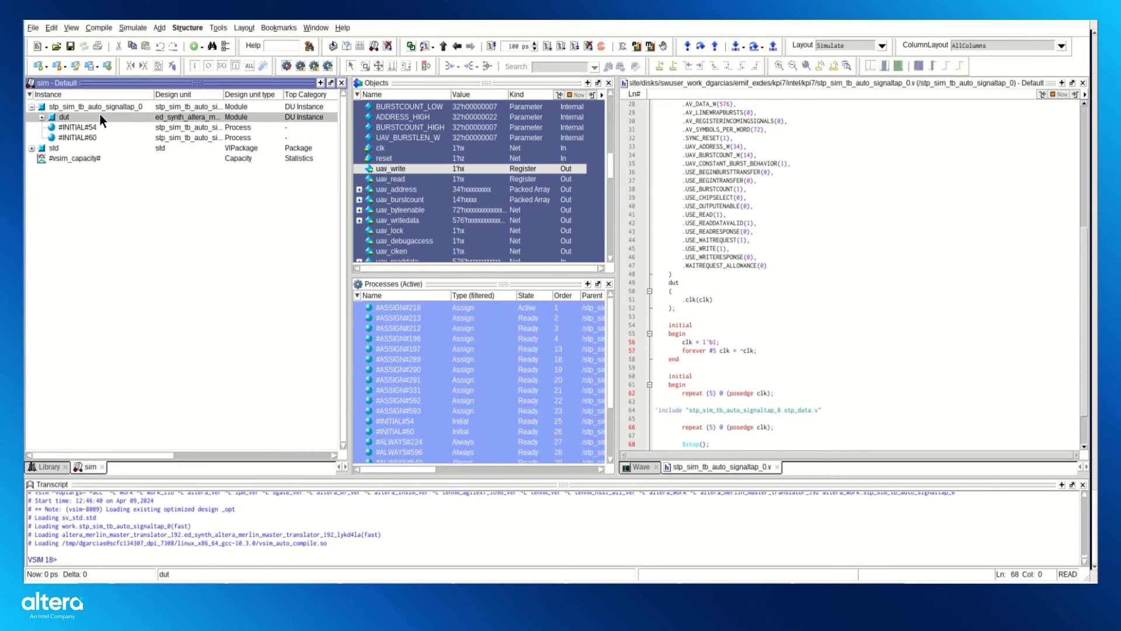
{"action": "right_click", "coordinate": [100, 118]}
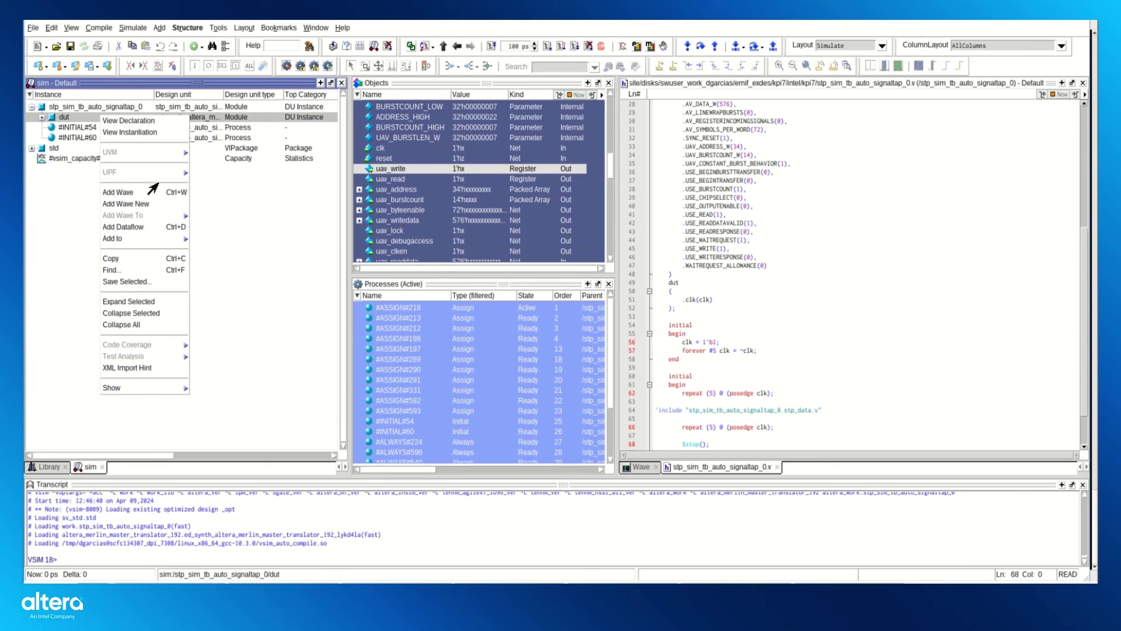
{"action": "left_click", "coordinate": [52, 124]}
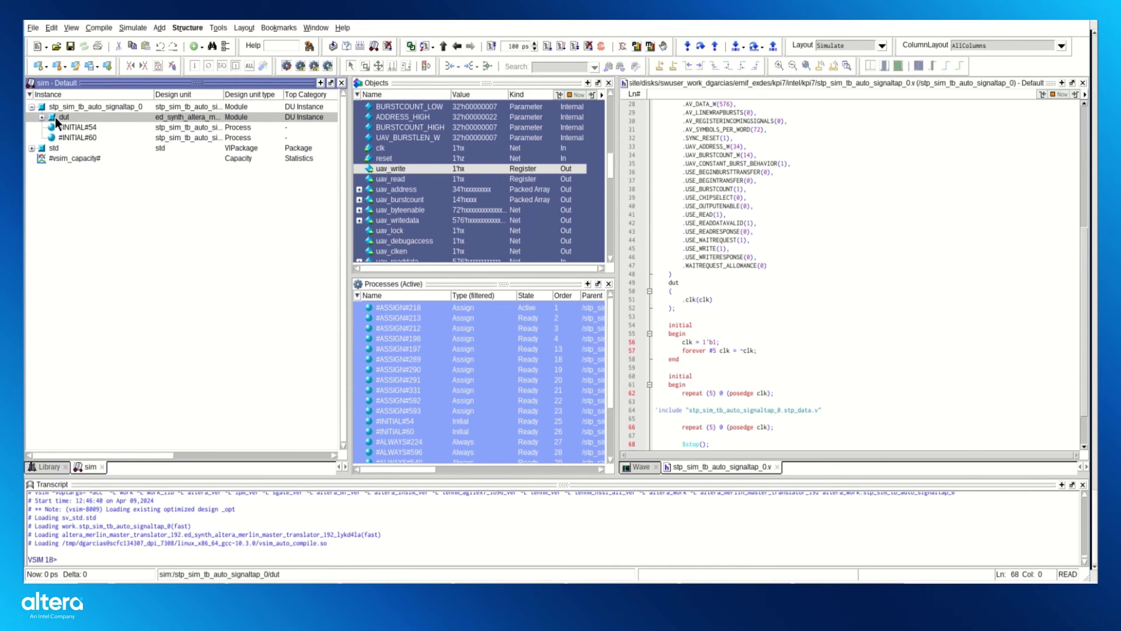
{"action": "right_click", "coordinate": [64, 117]}
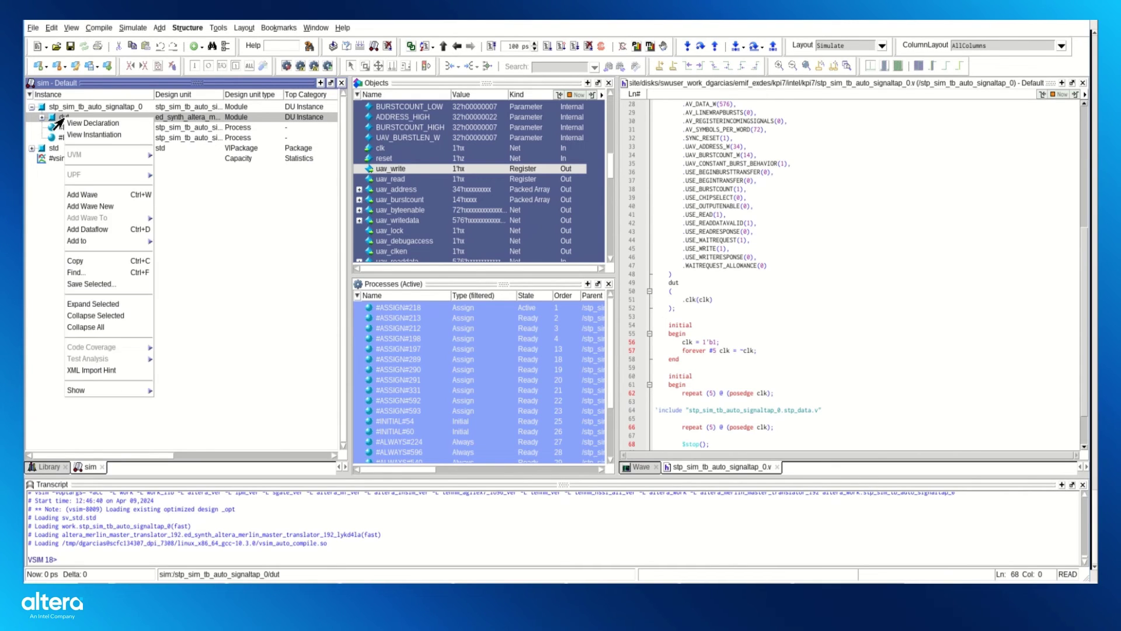
{"action": "left_click", "coordinate": [139, 195]}
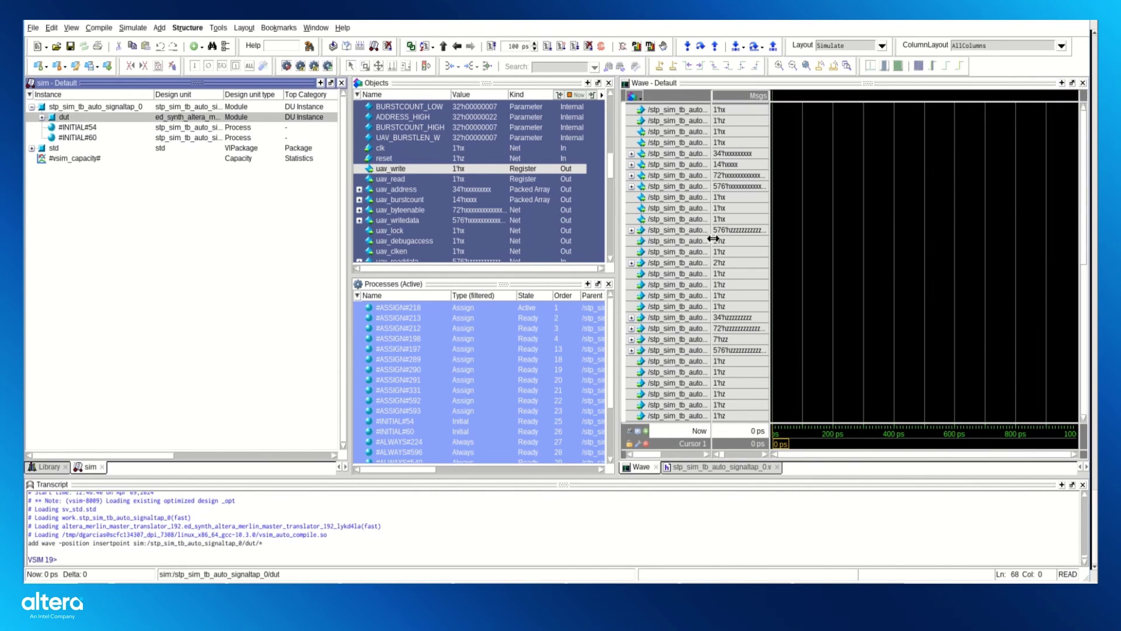
Look through the list of dut signals added to the Wave window
{"action": "scroll", "coordinate": [712, 237], "scroll_direction": "down", "scroll_amount": 6}
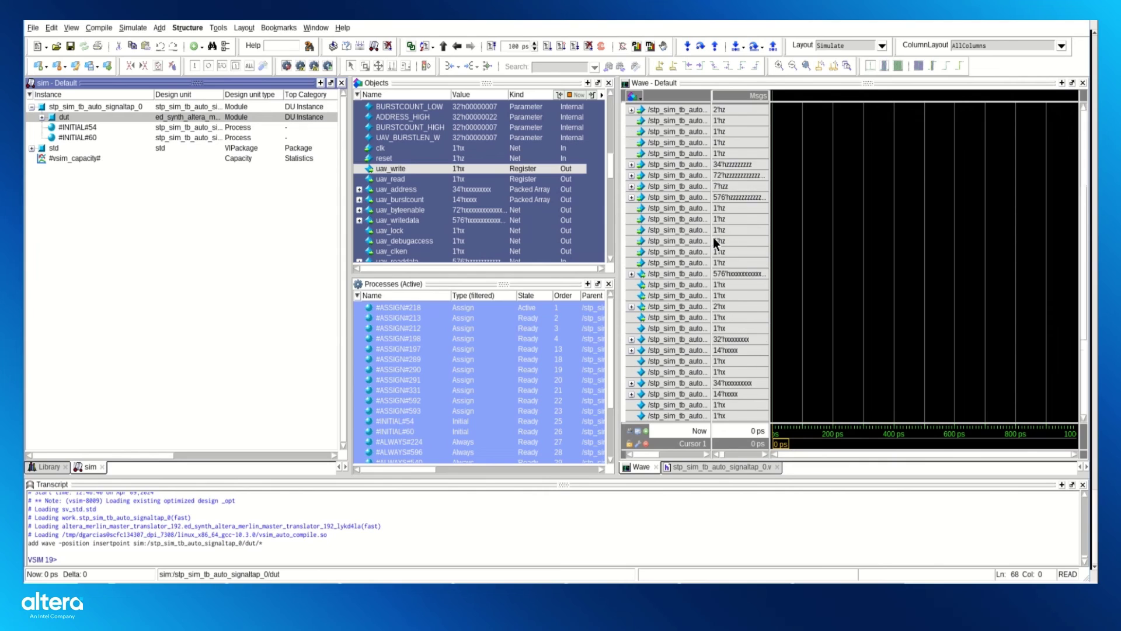
{"action": "scroll", "coordinate": [717, 285], "scroll_direction": "down", "scroll_amount": 2}
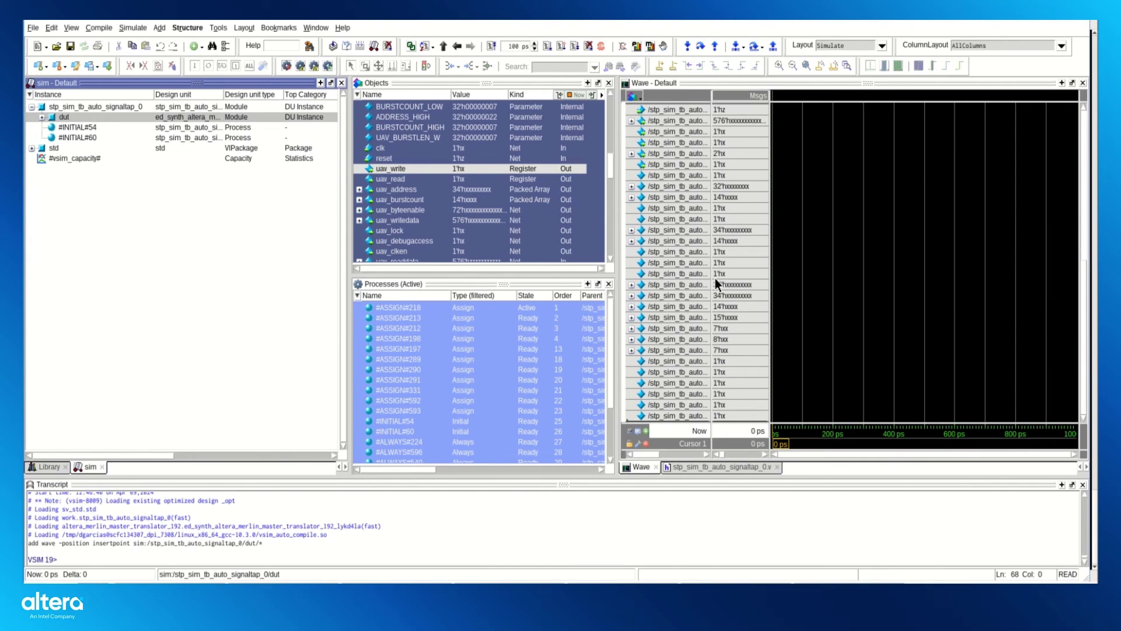
{"action": "scroll", "coordinate": [716, 260], "scroll_direction": "down", "scroll_amount": 8}
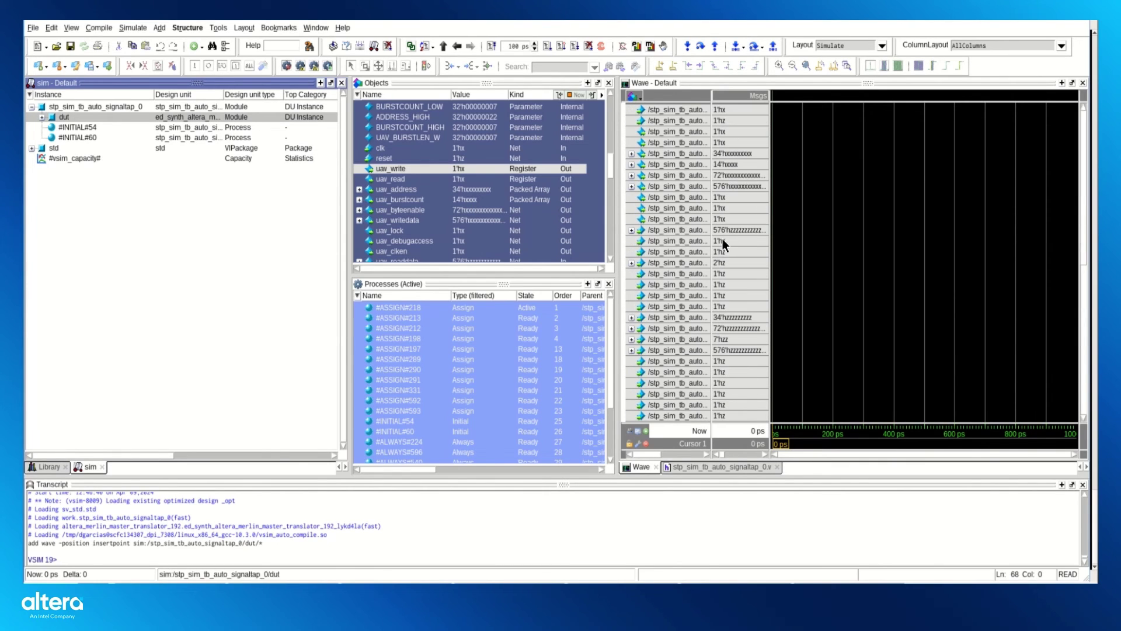
{"action": "left_click", "coordinate": [680, 164]}
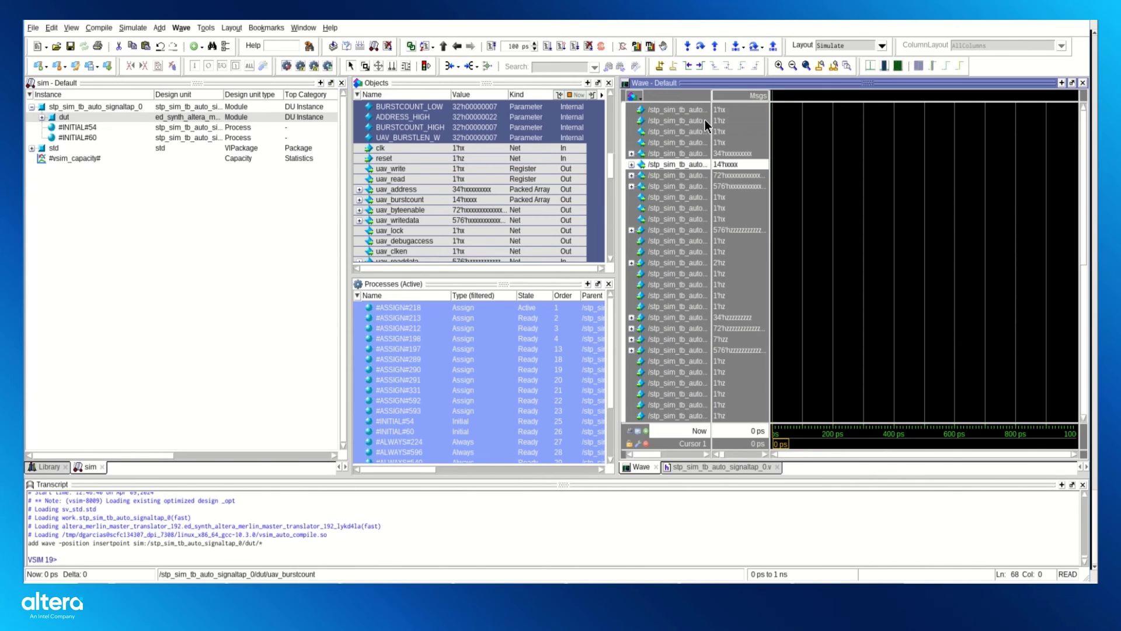
Run the simulation to its end with Run -All and show the waveforms in a separate Wave window
{"action": "left_click", "coordinate": [133, 28]}
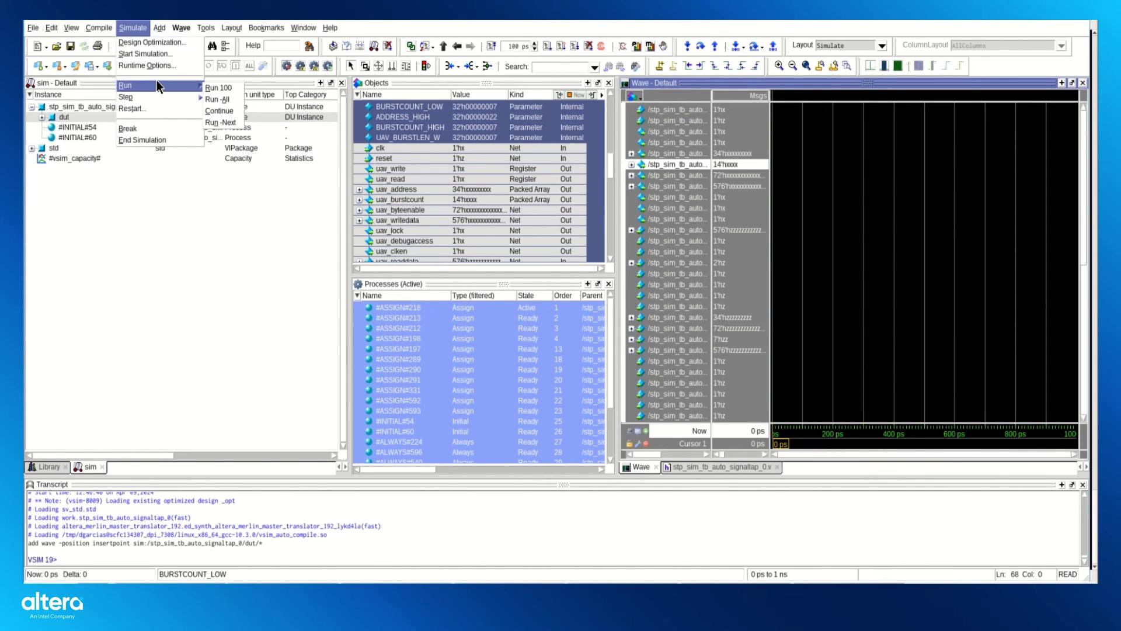
{"action": "mouse_move", "coordinate": [134, 85]}
{"action": "left_click", "coordinate": [221, 100]}
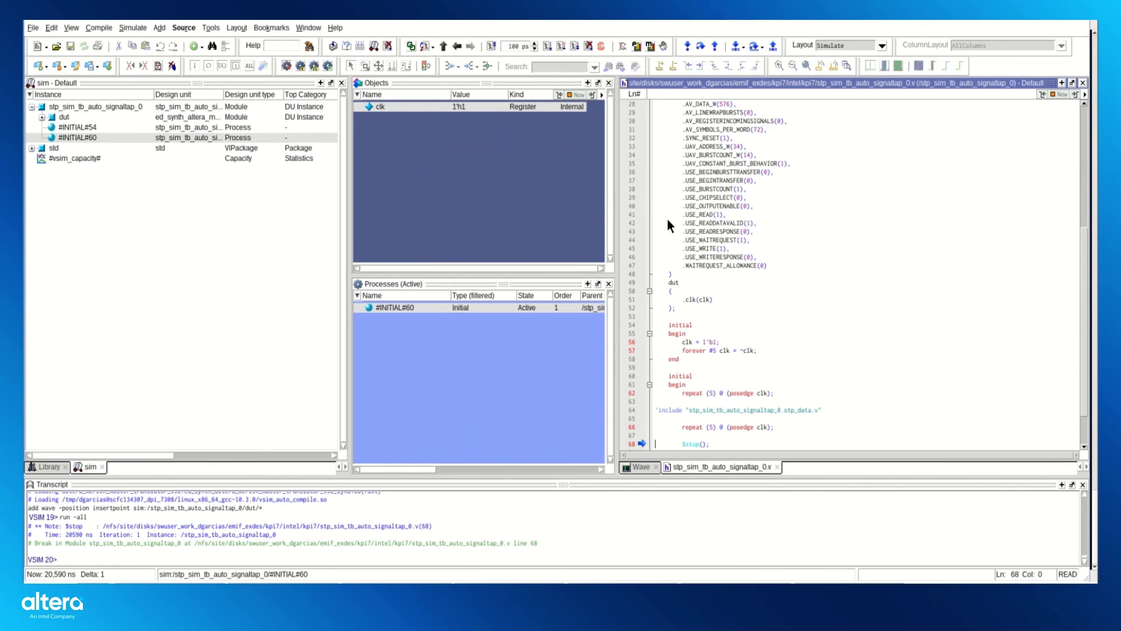
{"action": "left_click", "coordinate": [641, 467]}
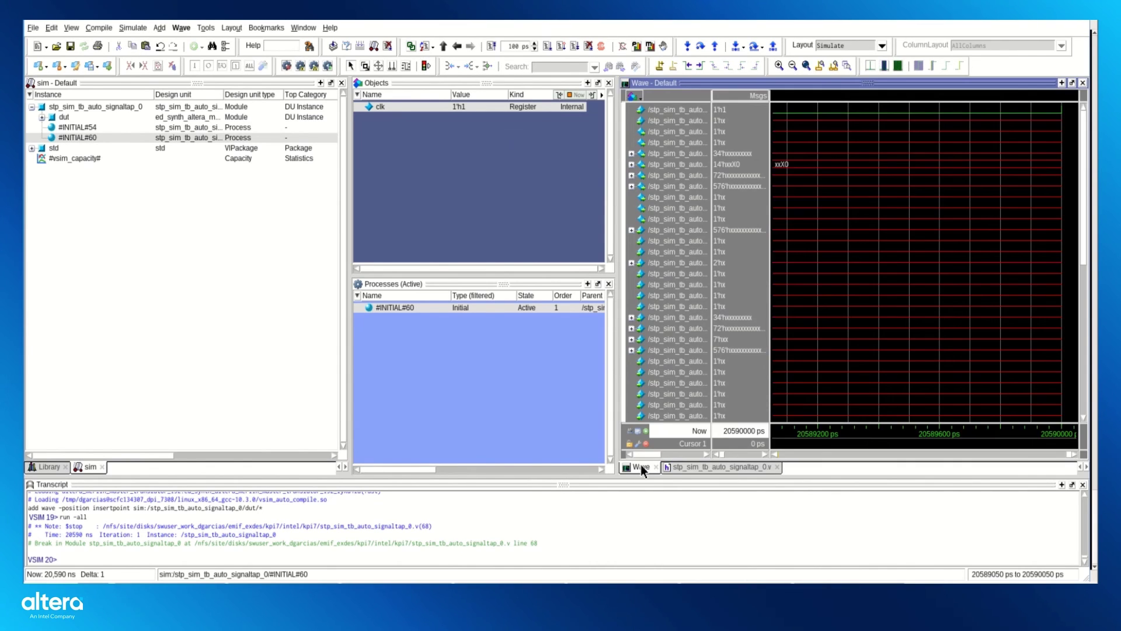
{"action": "left_click", "coordinate": [1071, 81]}
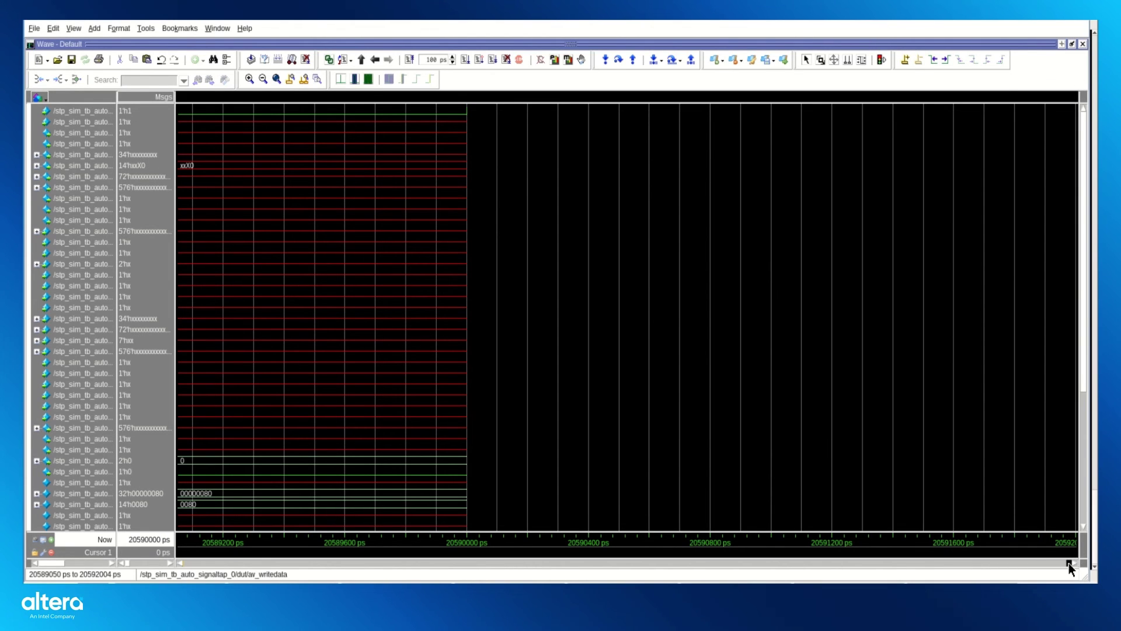
Return the Wave view to the start of the simulation at 0 ps and look through the dut waveforms there
{"action": "left_click_drag", "start_coordinate": [1068, 563], "coordinate": [169, 557]}
{"action": "scroll", "coordinate": [436, 322], "scroll_direction": "down", "scroll_amount": 1}
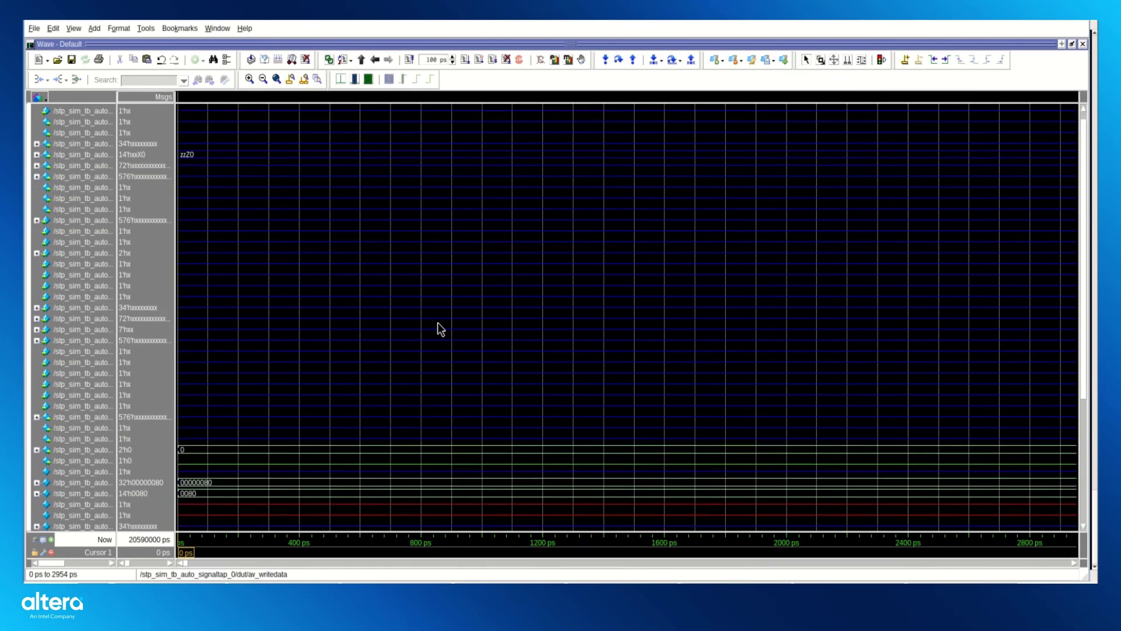
{"action": "scroll", "coordinate": [438, 325], "scroll_direction": "down", "scroll_amount": 1}
{"action": "scroll", "coordinate": [453, 337], "scroll_direction": "down", "scroll_amount": 5}
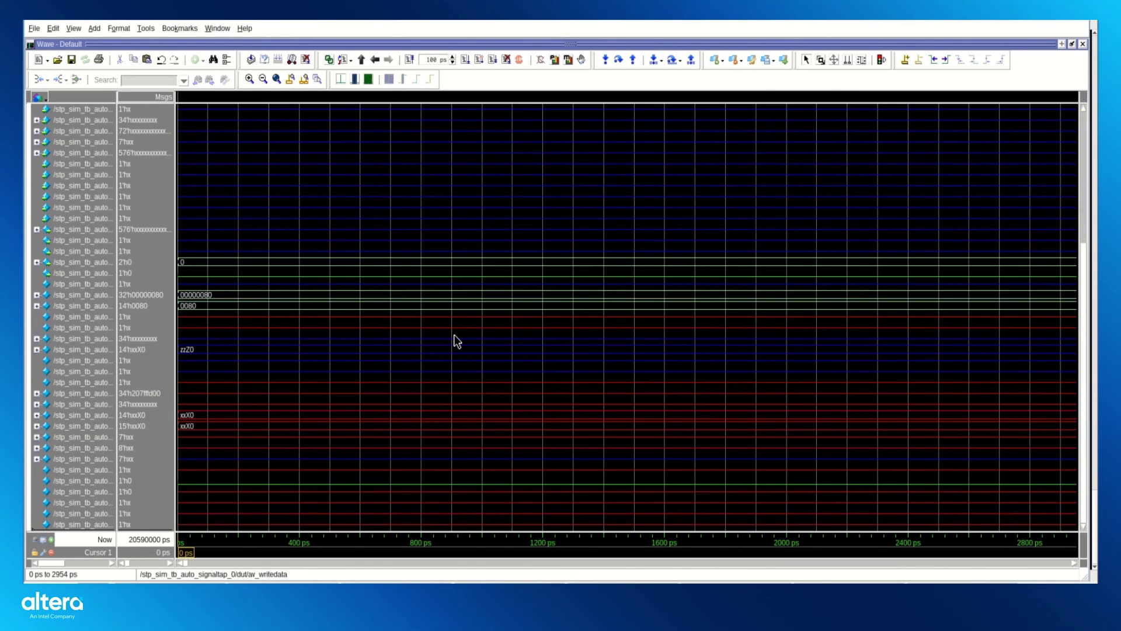
{"action": "scroll", "coordinate": [458, 304], "scroll_direction": "up", "scroll_amount": 2}
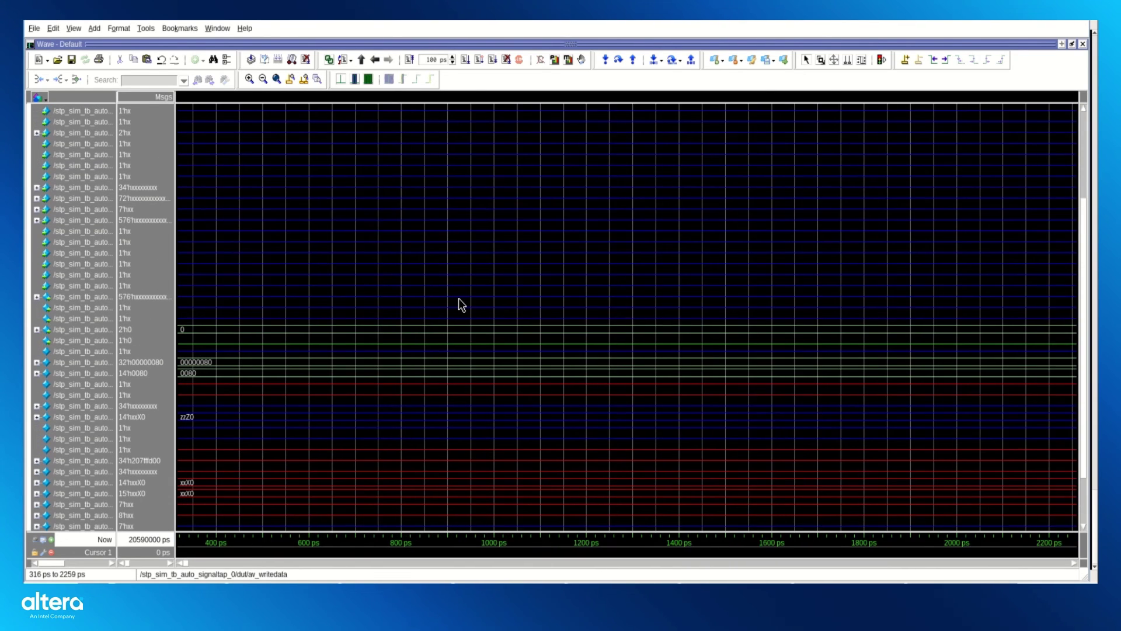
Zoom the waveforms out until more than the first 100000 ps fit in view, with the clk signal shown among the traces
{"action": "scroll", "coordinate": [458, 304], "scroll_direction": "down", "scroll_amount": 2, "text": "ctrl"}
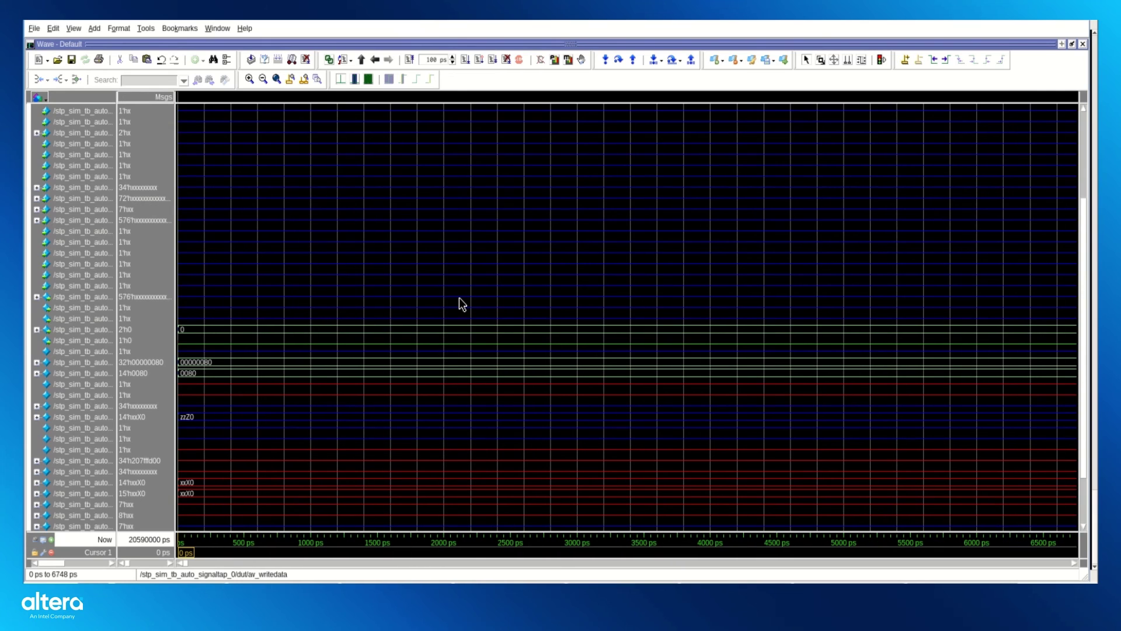
{"action": "scroll", "coordinate": [459, 298], "scroll_direction": "down", "scroll_amount": 1, "text": "ctrl"}
{"action": "scroll", "coordinate": [459, 299], "scroll_direction": "up", "scroll_amount": 4}
{"action": "scroll", "coordinate": [460, 298], "scroll_direction": "down", "scroll_amount": 1}
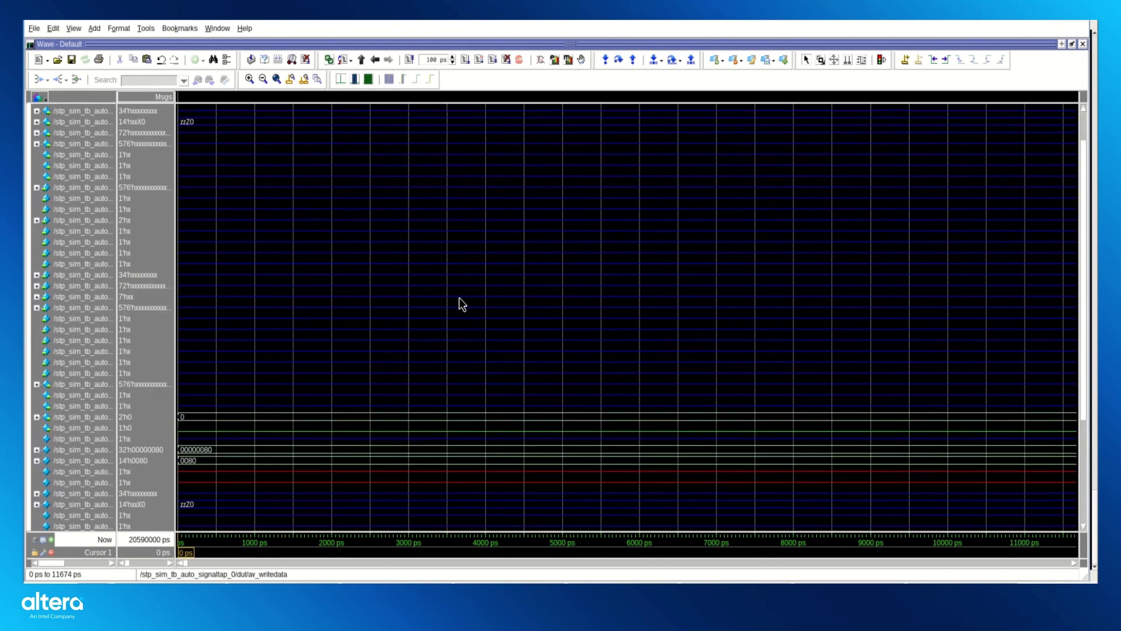
{"action": "scroll", "coordinate": [459, 299], "scroll_direction": "up", "scroll_amount": 1}
{"action": "scroll", "coordinate": [460, 299], "scroll_direction": "down", "scroll_amount": 1, "text": "ctrl"}
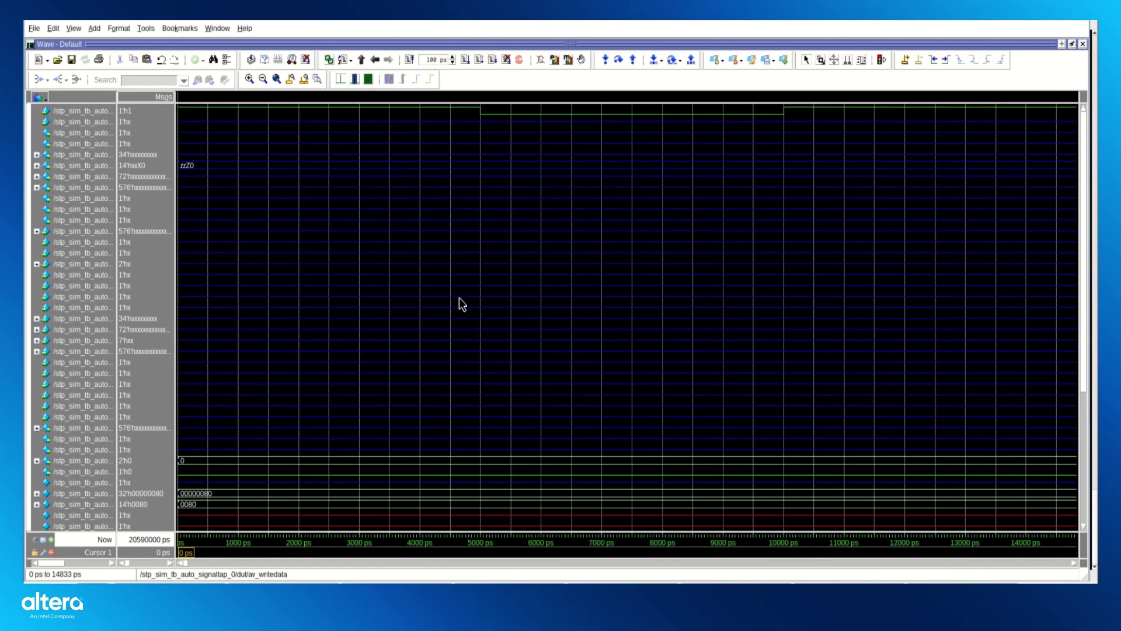
{"action": "scroll", "coordinate": [461, 304], "scroll_direction": "down", "scroll_amount": 5, "text": "ctrl"}
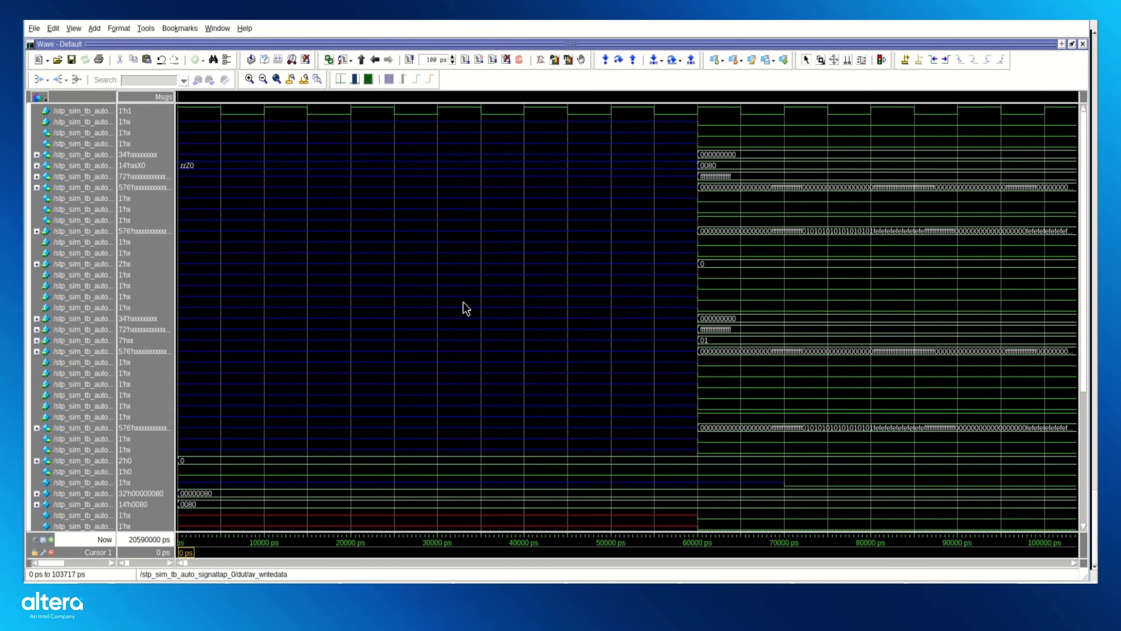
{"action": "scroll", "coordinate": [464, 308], "scroll_direction": "down", "scroll_amount": 1, "text": "ctrl"}
{"action": "scroll", "coordinate": [459, 305], "scroll_direction": "up", "scroll_amount": 1, "text": "ctrl"}
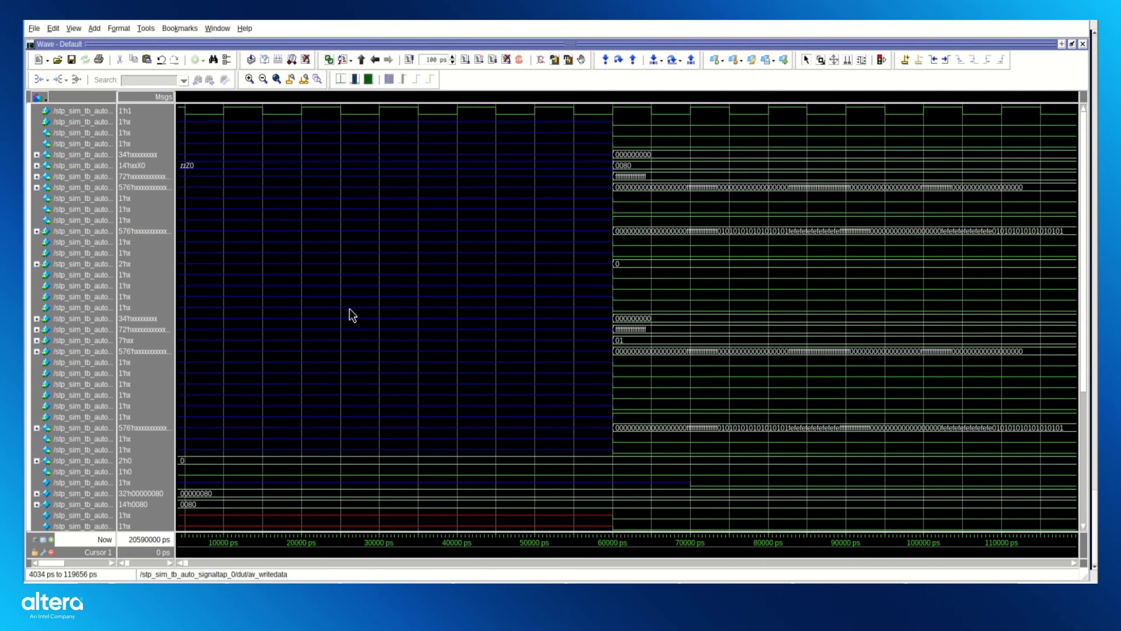
Look through all dut waveforms over the period from 0 ps to about 115000 ps
{"action": "scroll", "coordinate": [354, 312], "scroll_direction": "down", "scroll_amount": 2}
{"action": "scroll", "coordinate": [374, 333], "scroll_direction": "up", "scroll_amount": 2}
{"action": "left_click_drag", "start_coordinate": [185, 562], "coordinate": [172, 562]}
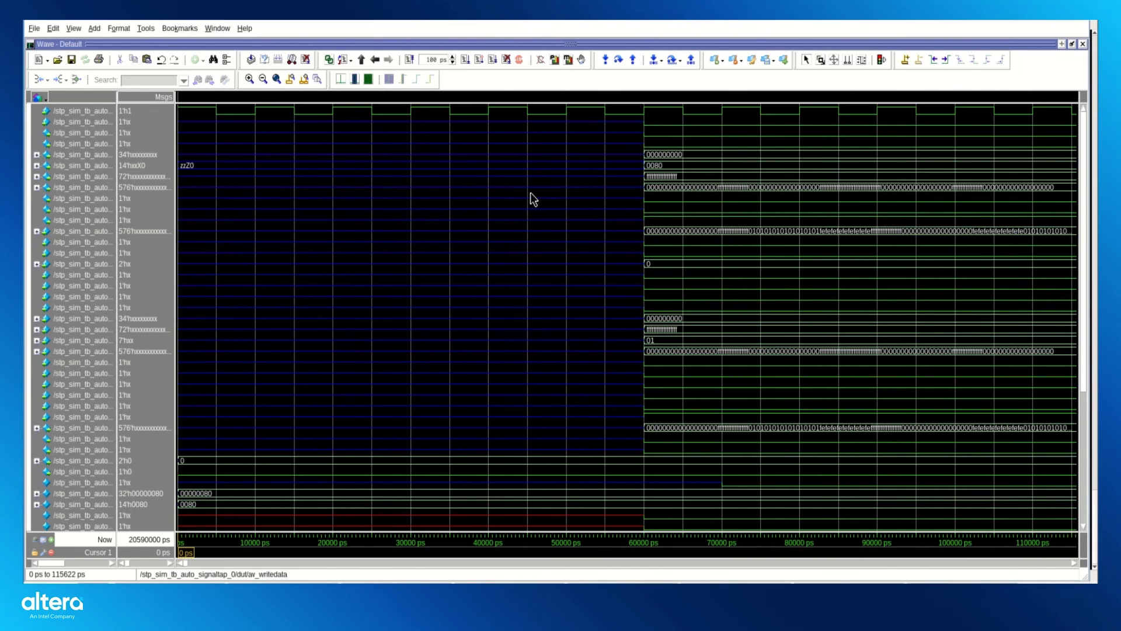
{"action": "scroll", "coordinate": [275, 292], "scroll_direction": "down", "scroll_amount": 4}
{"action": "scroll", "coordinate": [327, 381], "scroll_direction": "up", "scroll_amount": 4}
{"action": "scroll", "coordinate": [620, 335], "scroll_direction": "up", "scroll_amount": 5}
{"action": "scroll", "coordinate": [628, 330], "scroll_direction": "down", "scroll_amount": 5}
{"action": "left_click_drag", "start_coordinate": [184, 564], "coordinate": [184, 565]}
Widen the signal name column until full dut signal names are readable, checking values with the cursor on either side of 60000 ps
{"action": "left_click", "coordinate": [153, 200]}
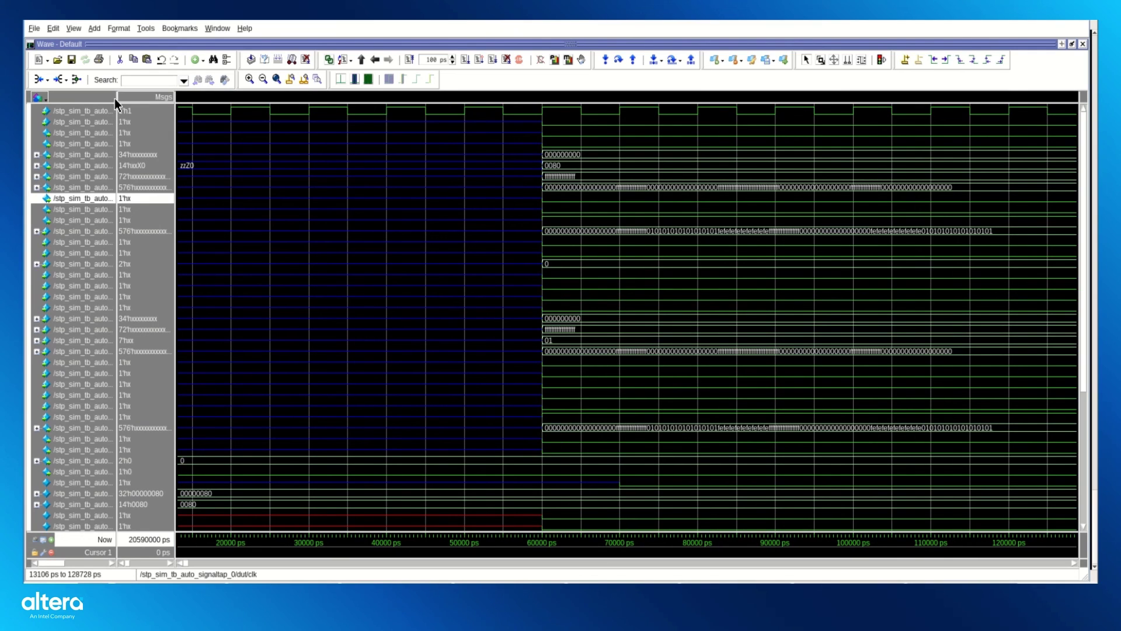
{"action": "left_click", "coordinate": [193, 110]}
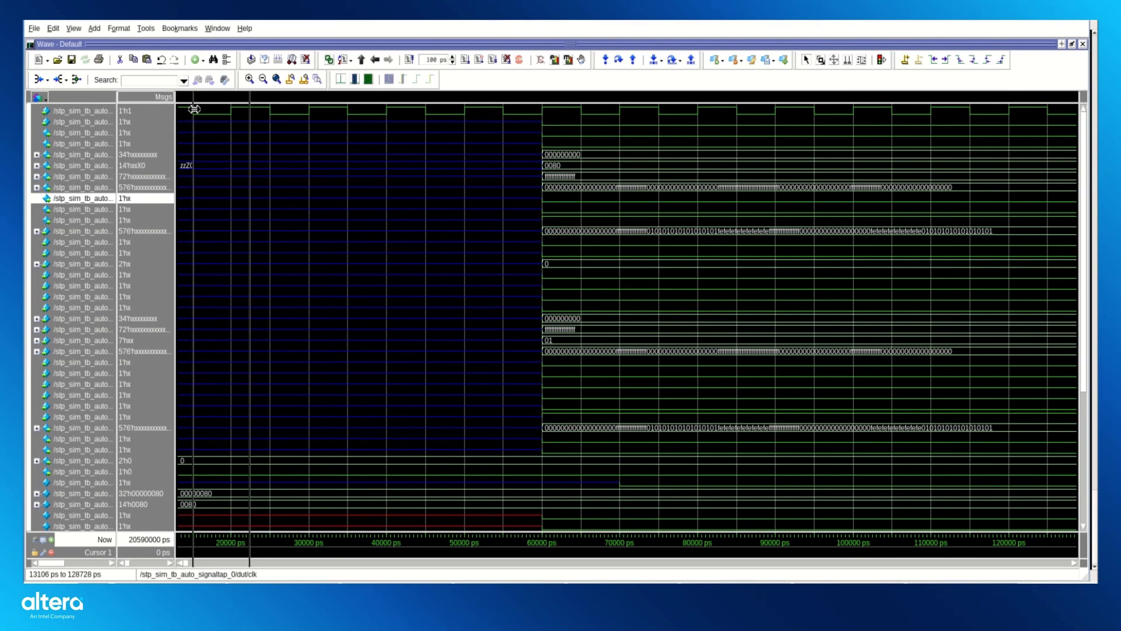
{"action": "left_click", "coordinate": [585, 222]}
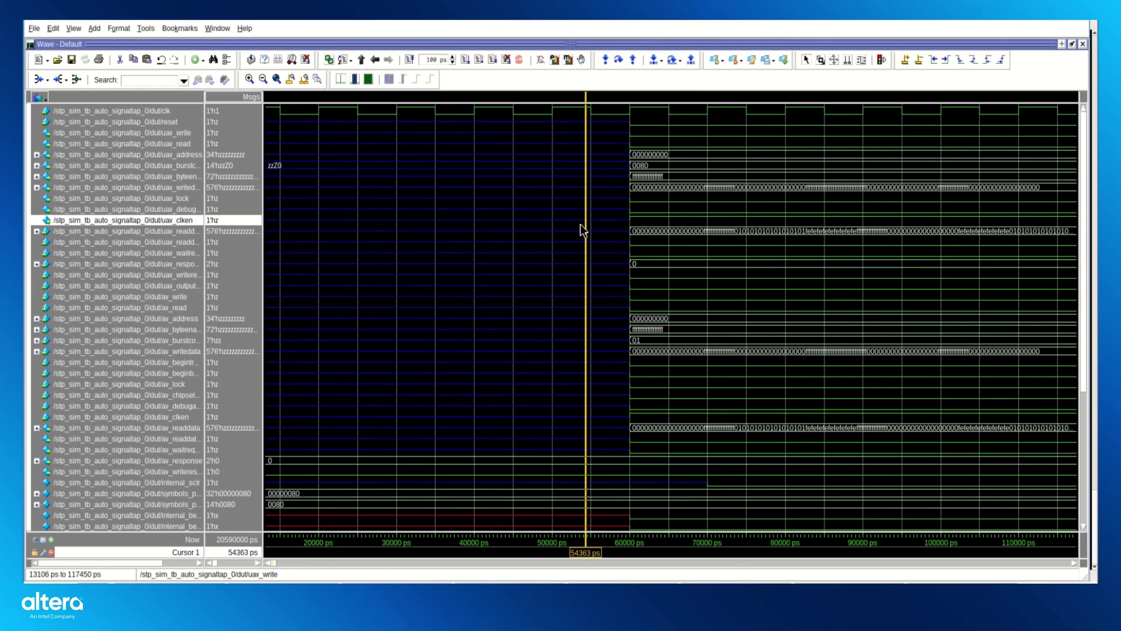
{"action": "left_click", "coordinate": [679, 232]}
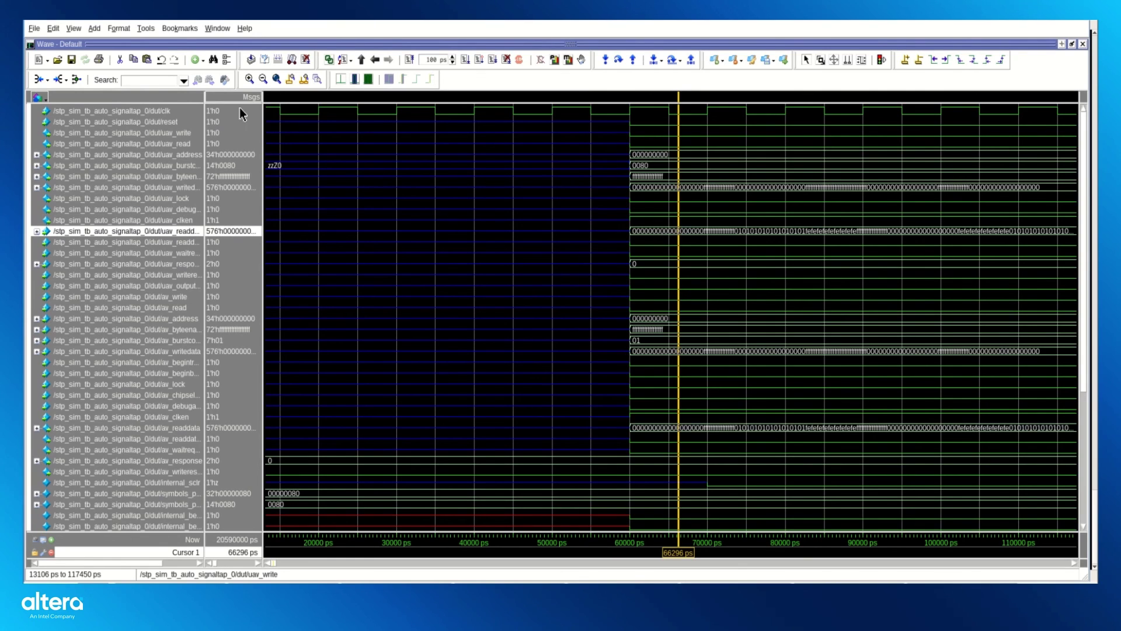
{"action": "left_click_drag", "start_coordinate": [203, 96], "coordinate": [241, 97]}
Place the cursor on uav_writedata before and just after 60000 ps to compare its values
{"action": "left_click", "coordinate": [611, 188]}
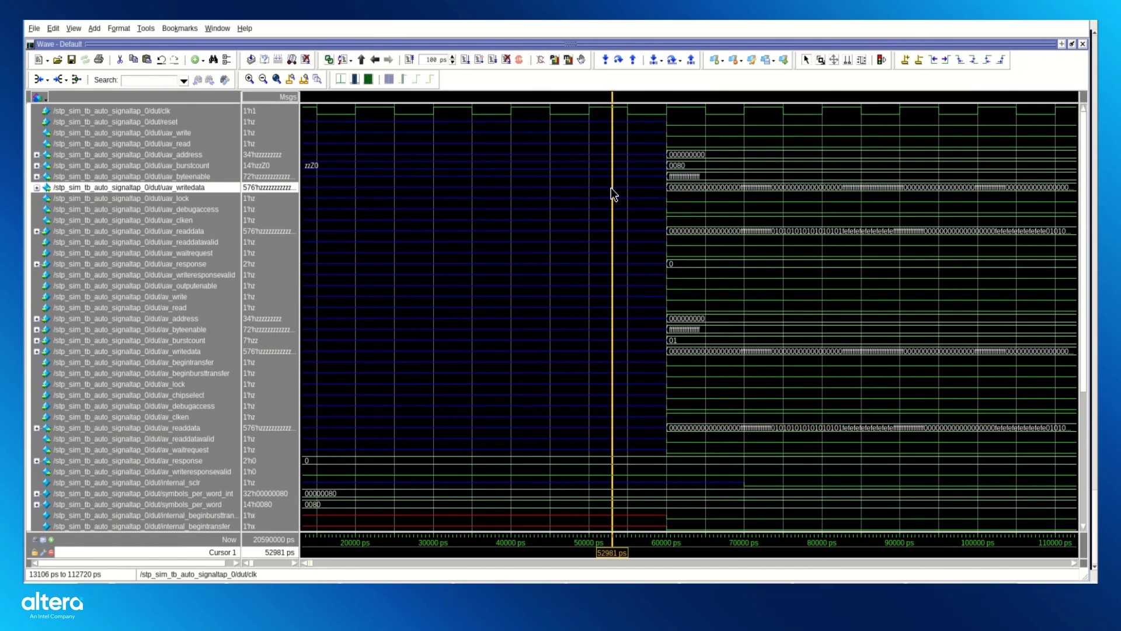
{"action": "left_click", "coordinate": [692, 193]}
{"action": "left_click", "coordinate": [690, 188]}
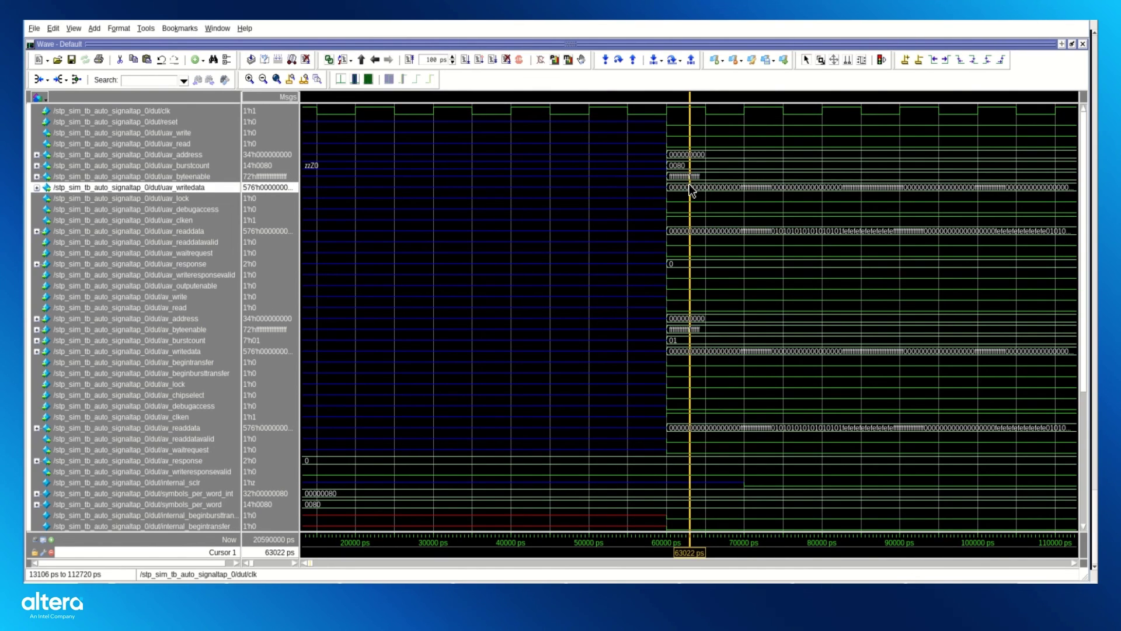
{"action": "left_click", "coordinate": [673, 190]}
Examine the av_write and av_read signals and the rest of the dut waveforms around 60000 ps
{"action": "scroll", "coordinate": [520, 340], "scroll_direction": "down", "scroll_amount": 2}
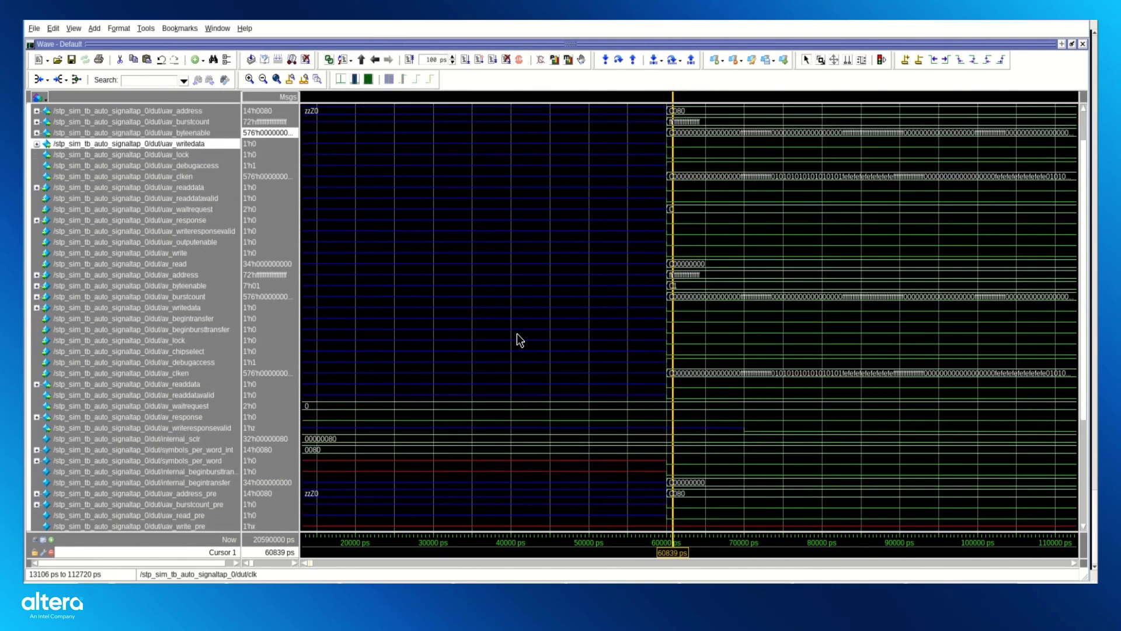
{"action": "scroll", "coordinate": [520, 341], "scroll_direction": "down", "scroll_amount": 1}
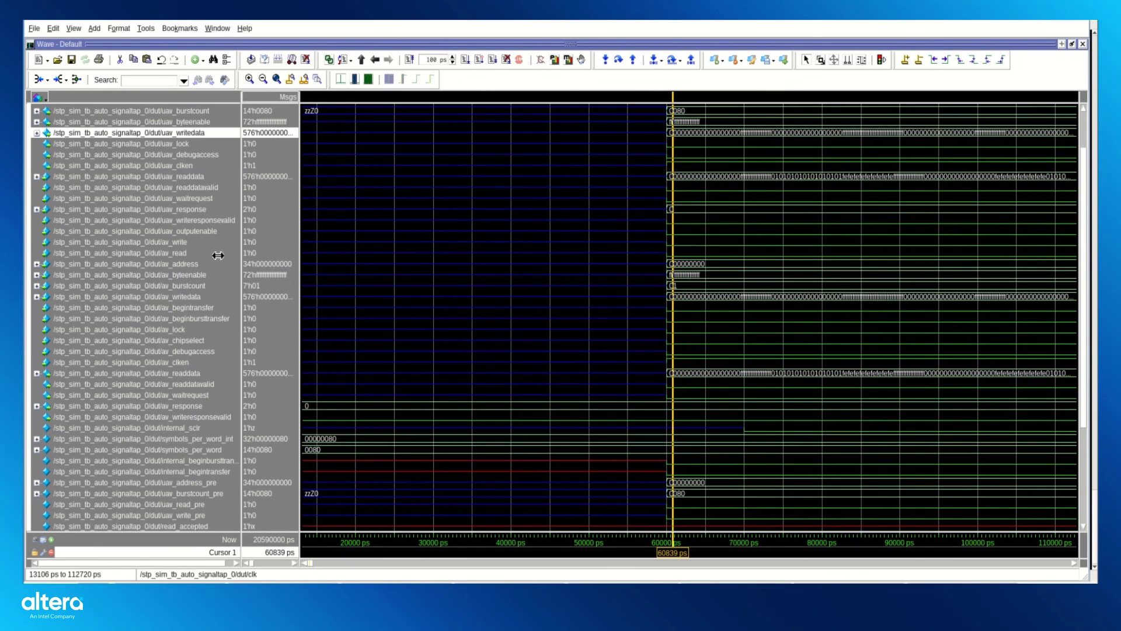
{"action": "left_click", "coordinate": [187, 243]}
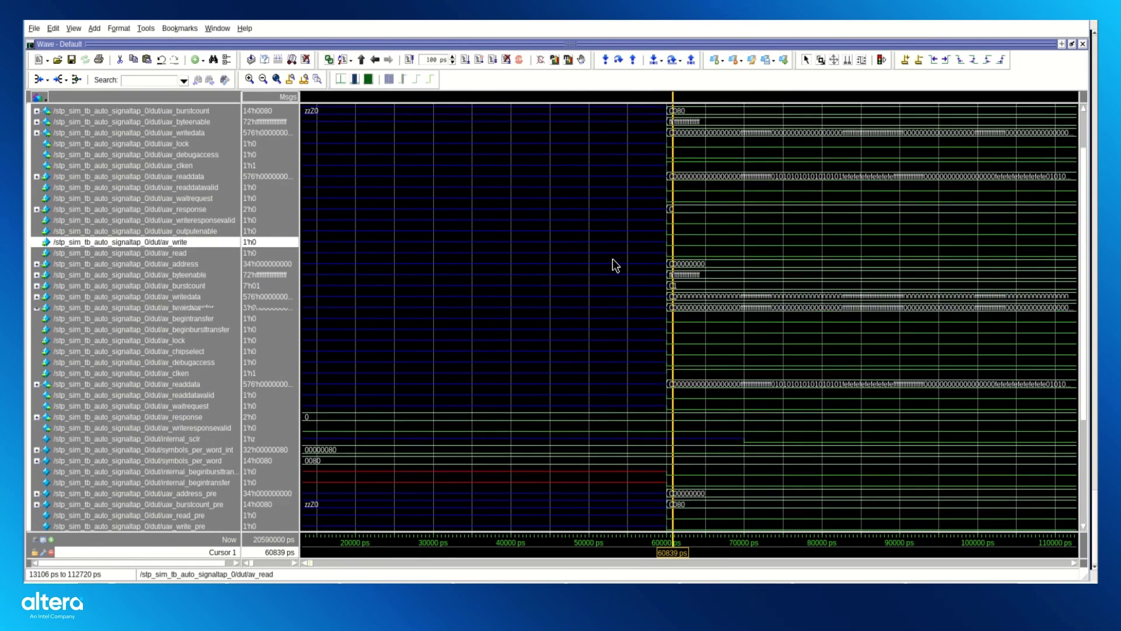
{"action": "scroll", "coordinate": [616, 266], "scroll_direction": "up", "scroll_amount": 2}
{"action": "left_click", "coordinate": [221, 272]}
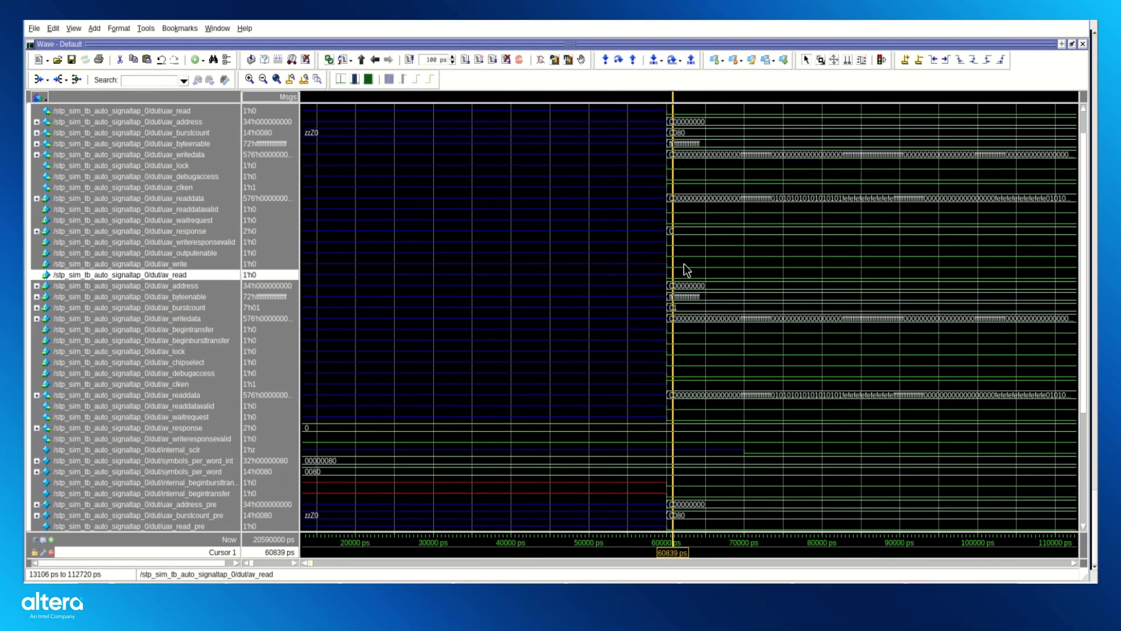
{"action": "scroll", "coordinate": [685, 264], "scroll_direction": "up", "scroll_amount": 3}
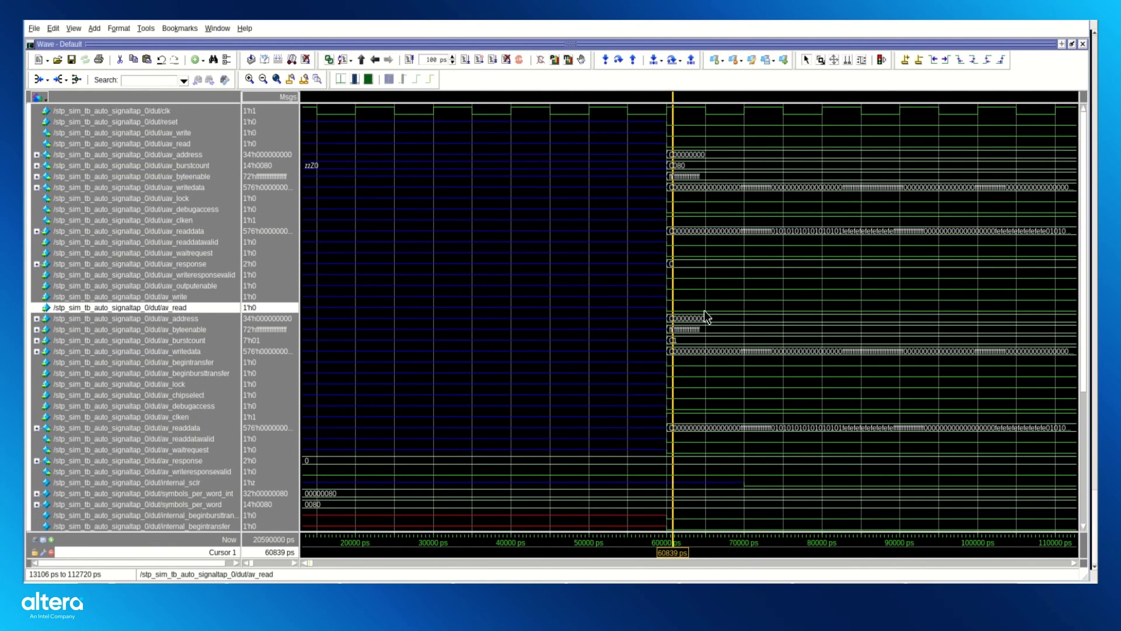
{"action": "scroll", "coordinate": [559, 293], "scroll_direction": "down", "scroll_amount": 2}
{"action": "scroll", "coordinate": [704, 312], "scroll_direction": "up", "scroll_amount": 2}
{"action": "scroll", "coordinate": [704, 312], "scroll_direction": "down", "scroll_amount": 6}
{"action": "scroll", "coordinate": [705, 311], "scroll_direction": "up", "scroll_amount": 6}
Advance the time range to about 1590000 to 1686000 ps and look through the dut waveforms there
{"action": "left_click_drag", "start_coordinate": [1071, 564], "coordinate": [1075, 561]}
{"action": "left_click", "coordinate": [1075, 564]}
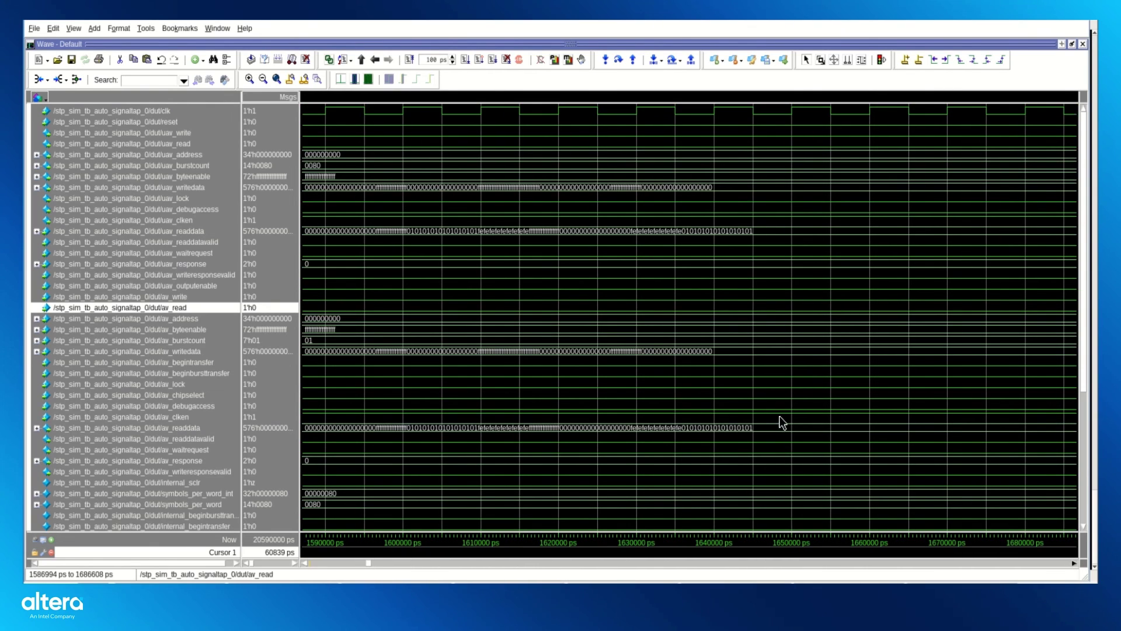
{"action": "scroll", "coordinate": [598, 343], "scroll_direction": "down", "scroll_amount": 5}
{"action": "scroll", "coordinate": [584, 415], "scroll_direction": "up", "scroll_amount": 5}
{"action": "scroll", "coordinate": [438, 272], "scroll_direction": "down", "scroll_amount": 2}
{"action": "scroll", "coordinate": [441, 274], "scroll_direction": "up", "scroll_amount": 2}
{"action": "scroll", "coordinate": [452, 270], "scroll_direction": "down", "scroll_amount": 2}
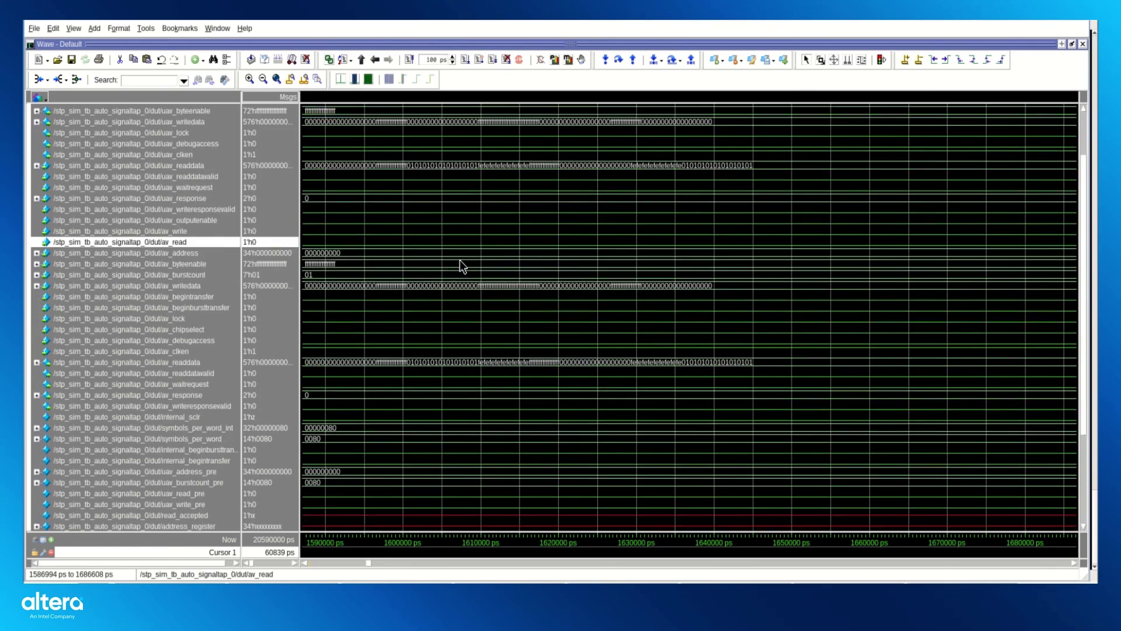